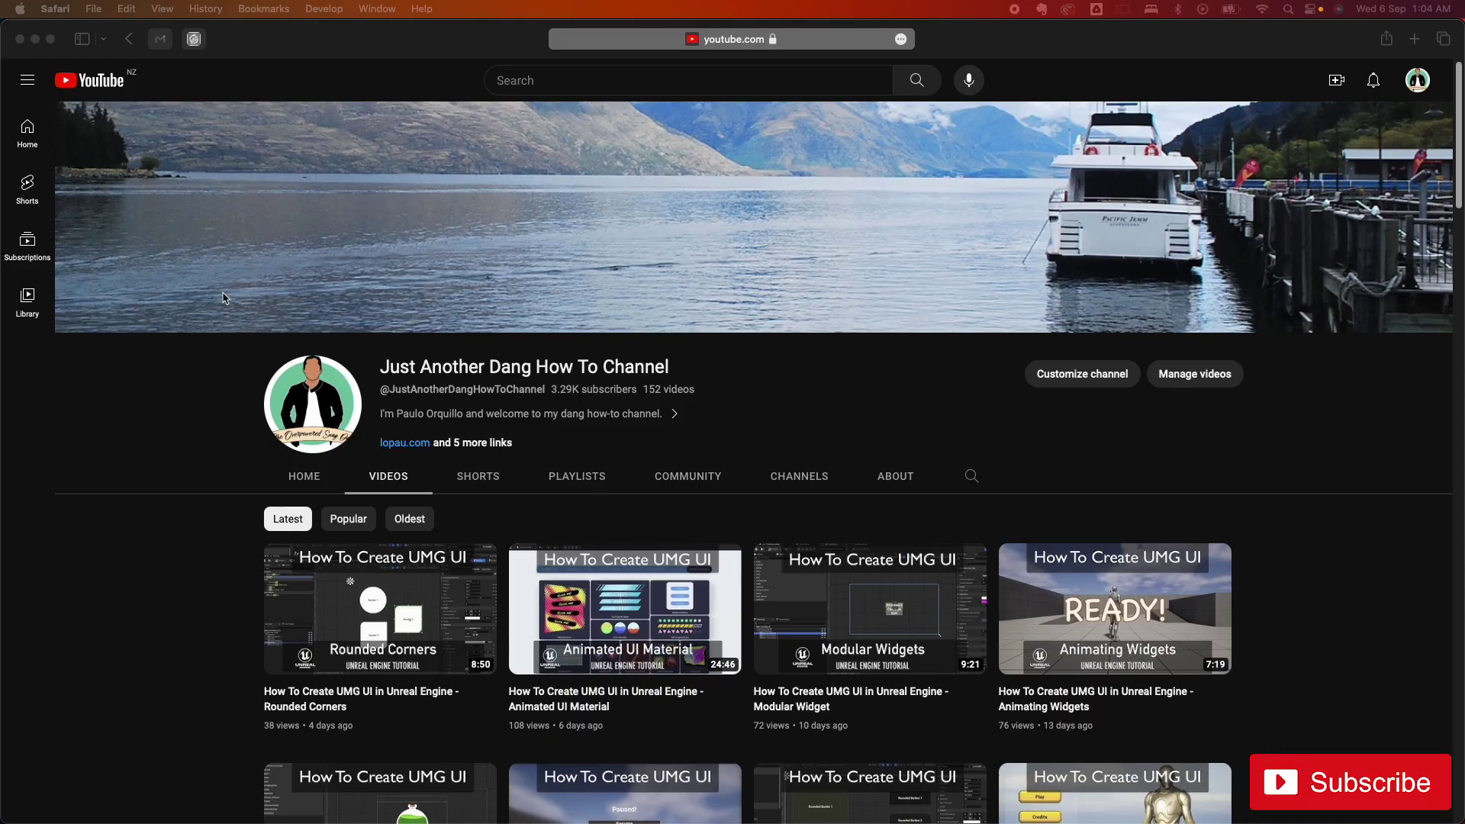
Scroll the Videos tab down to the 'How to Build a Side Scroller Template with Unreal Engine 5.2' video.
scroll(223, 298, "down", 10)
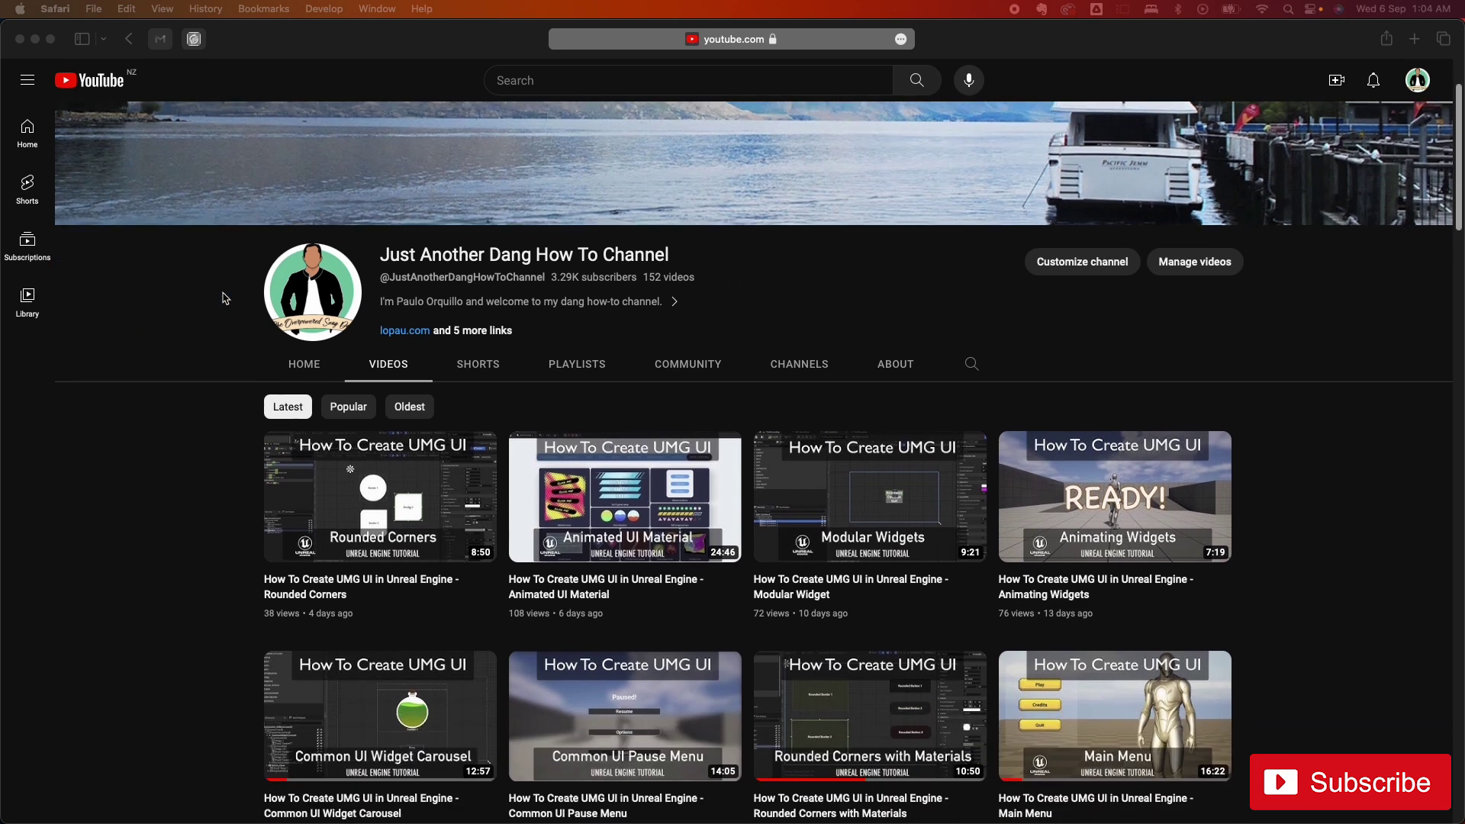
scroll(224, 298, "down", 10)
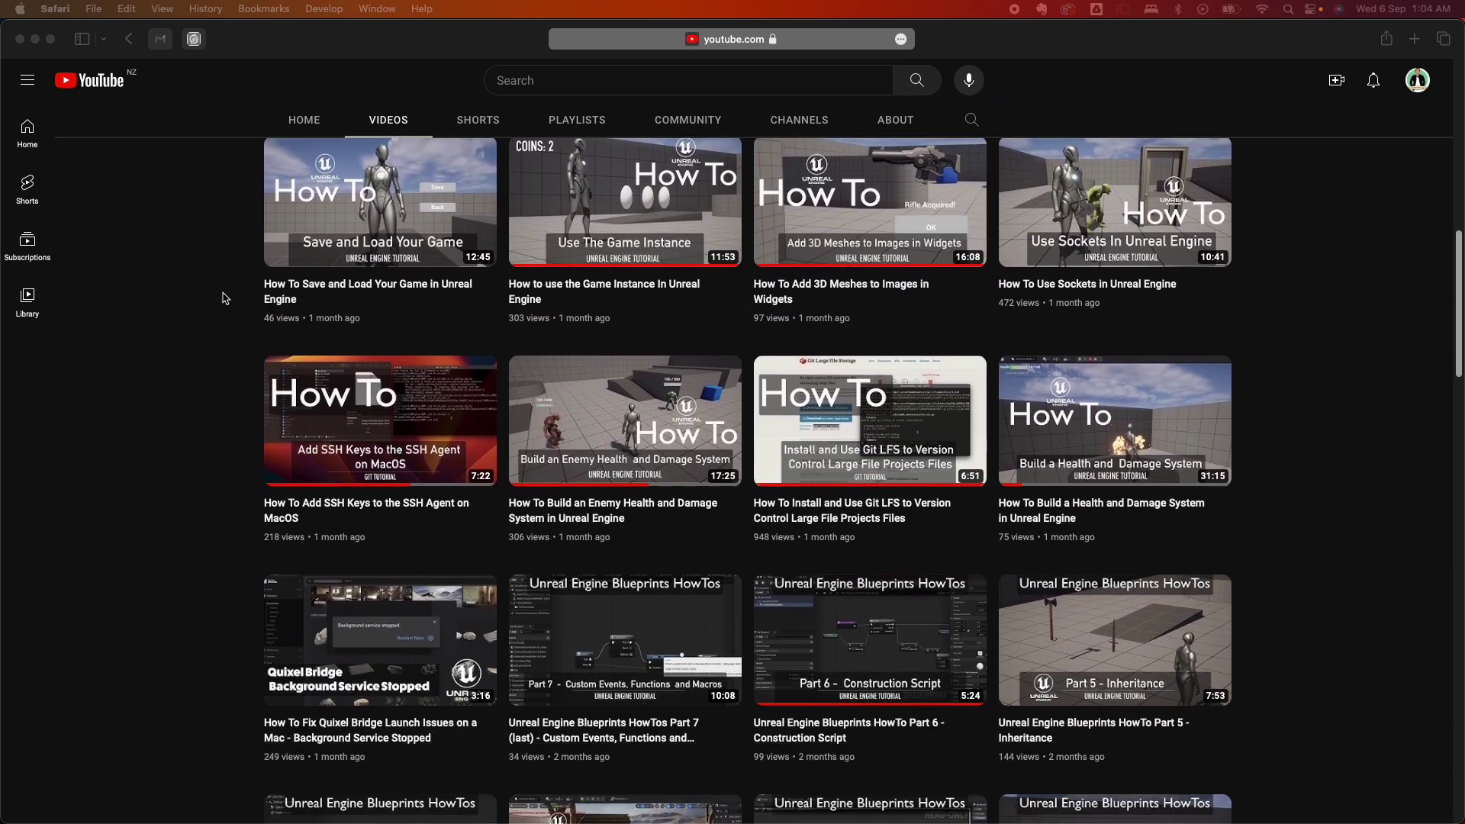
scroll(225, 298, "down", 3)
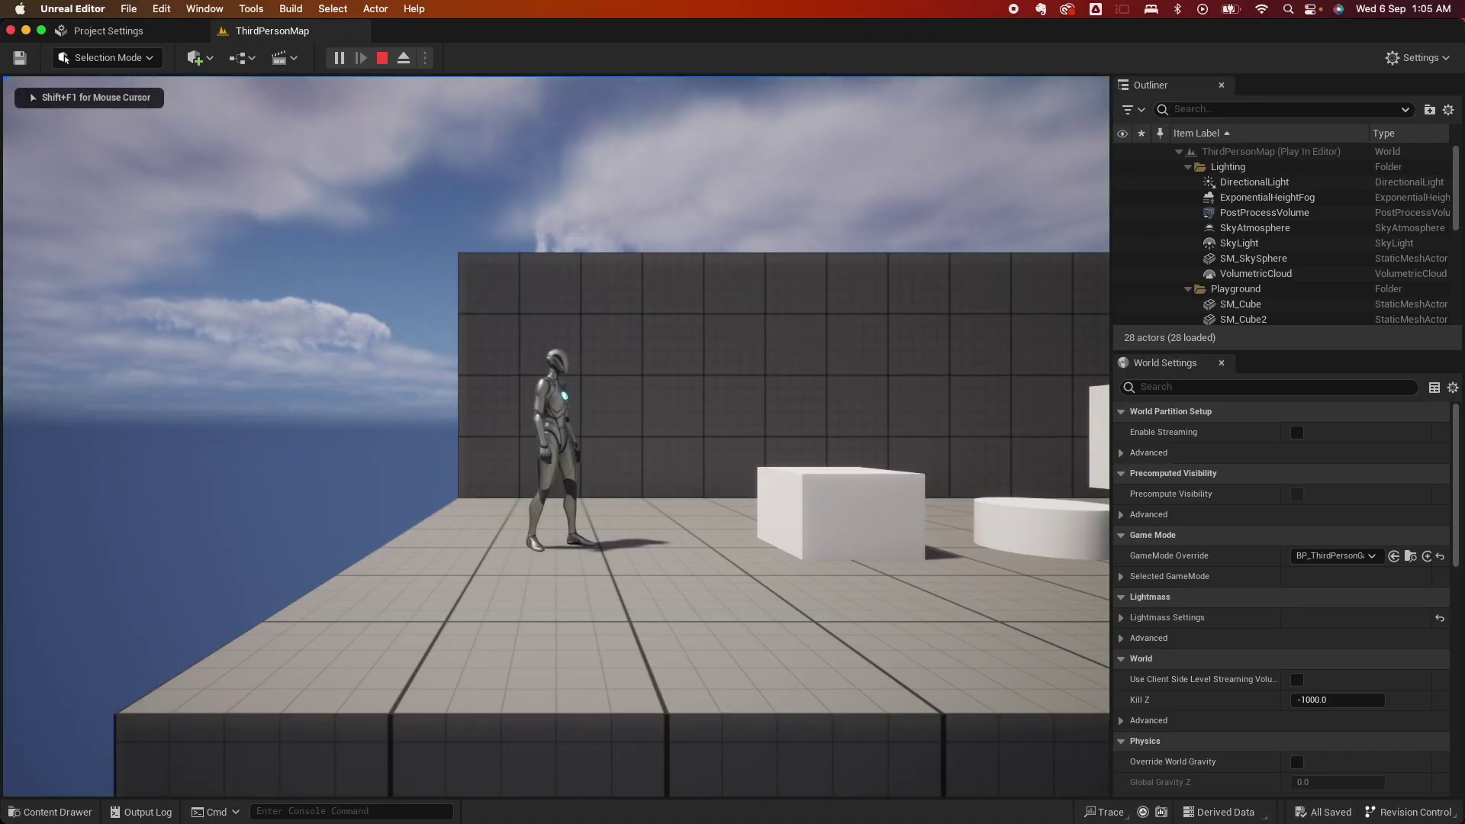
Run and jump the character past the white blocks, then select the SM_SkySphere actor.
key("d")
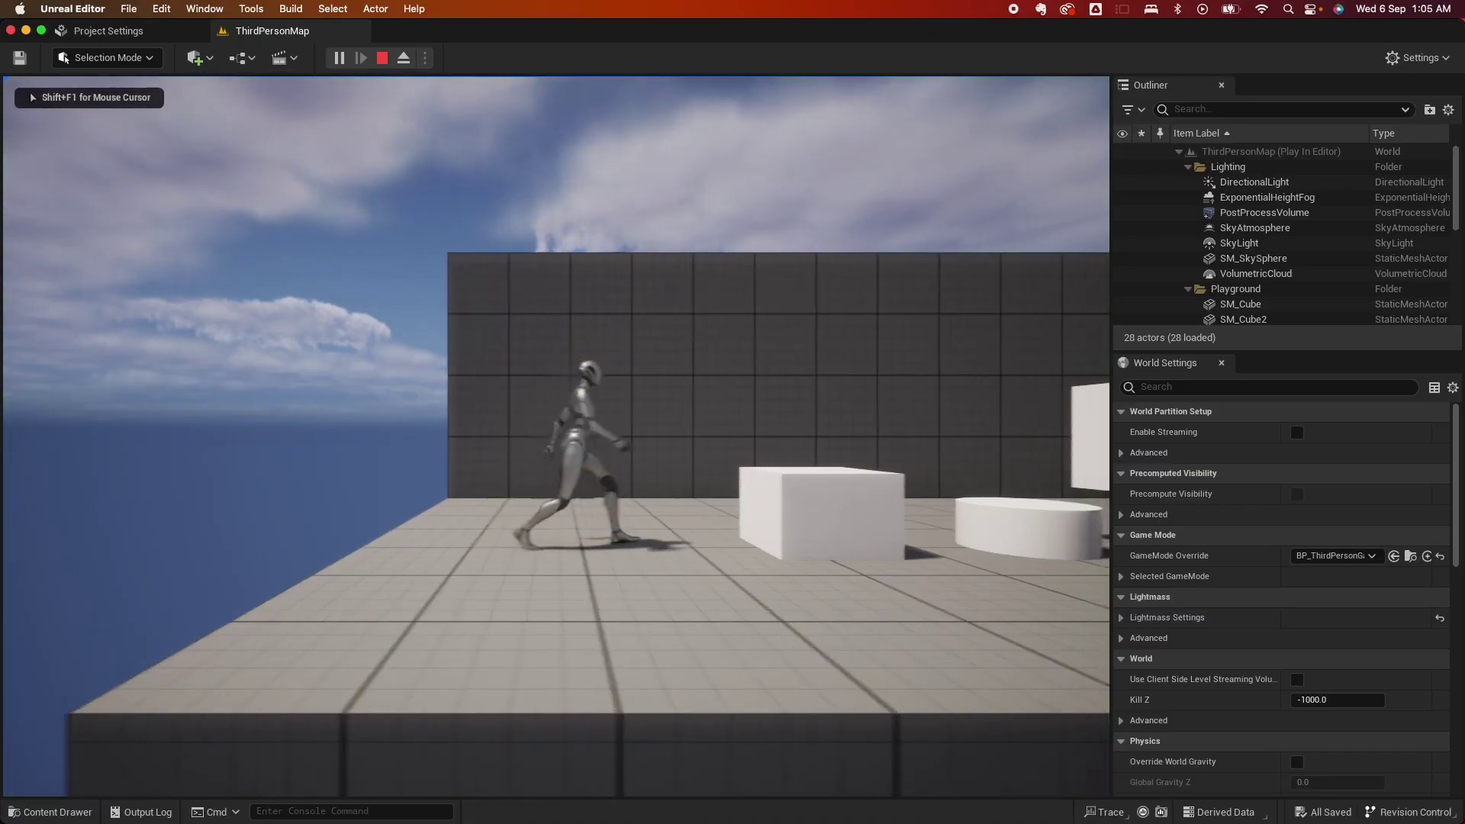
key("space")
key("space")
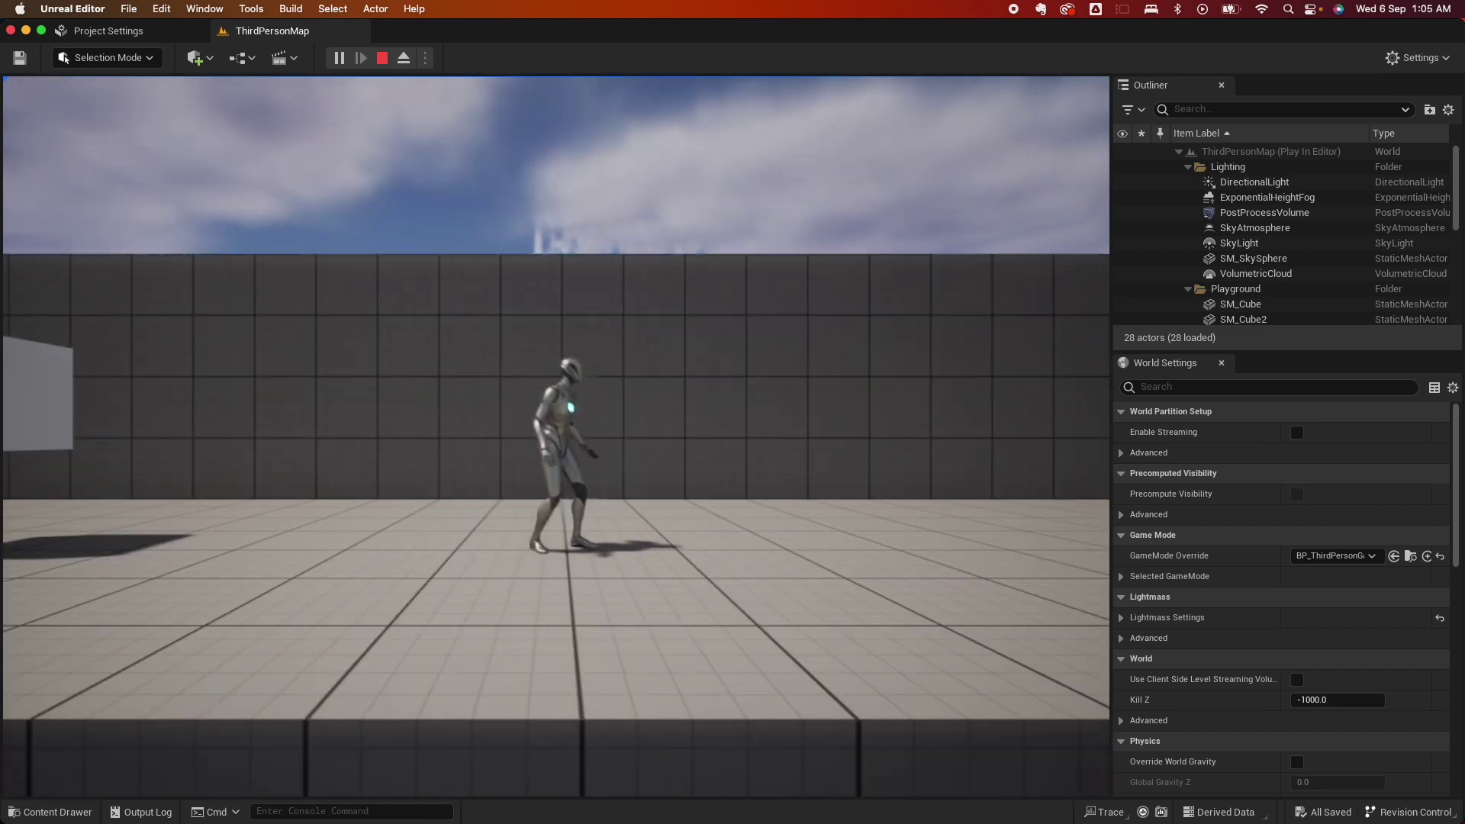
key("a")
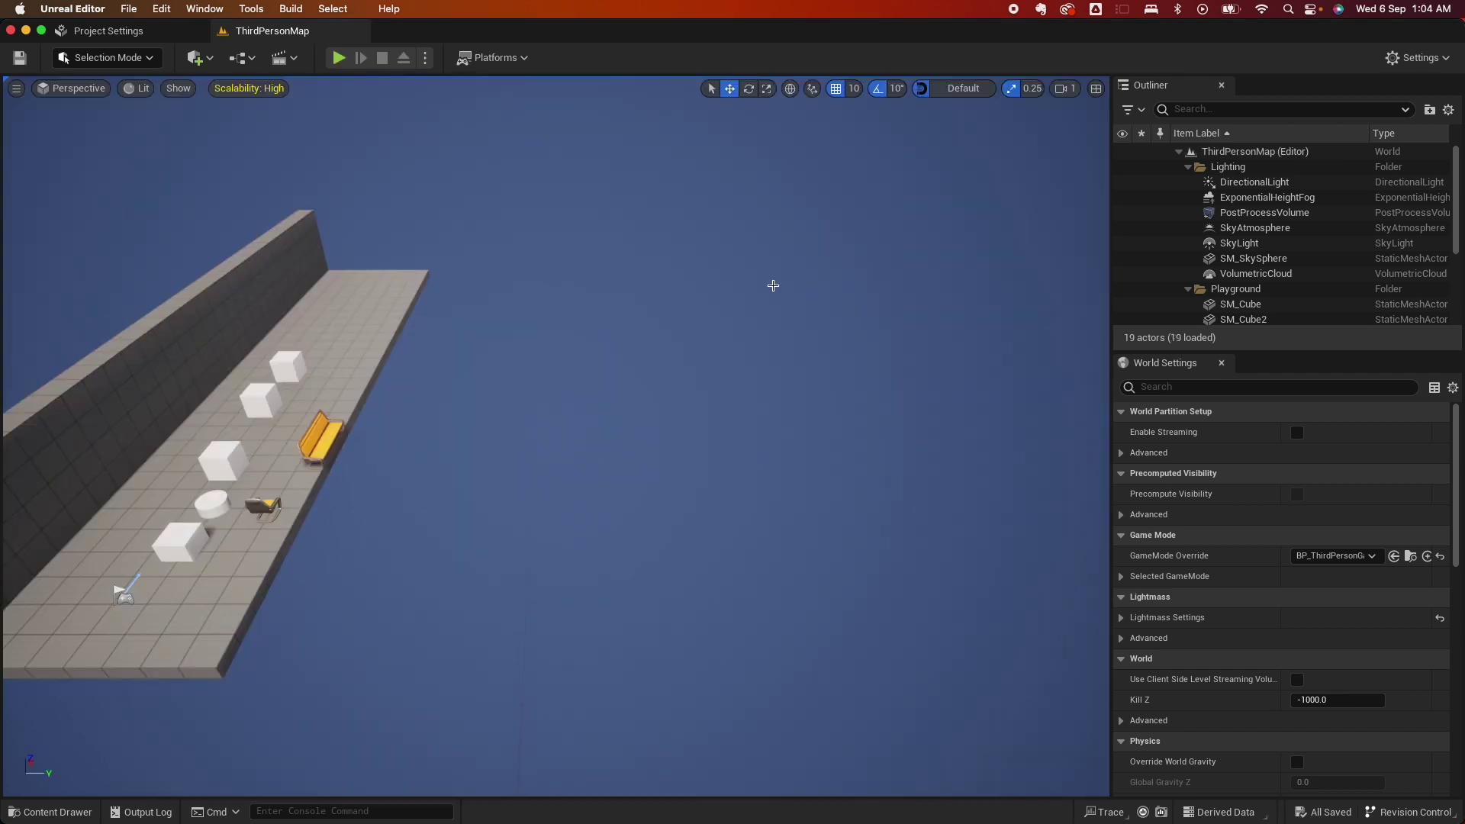
left_click(773, 284)
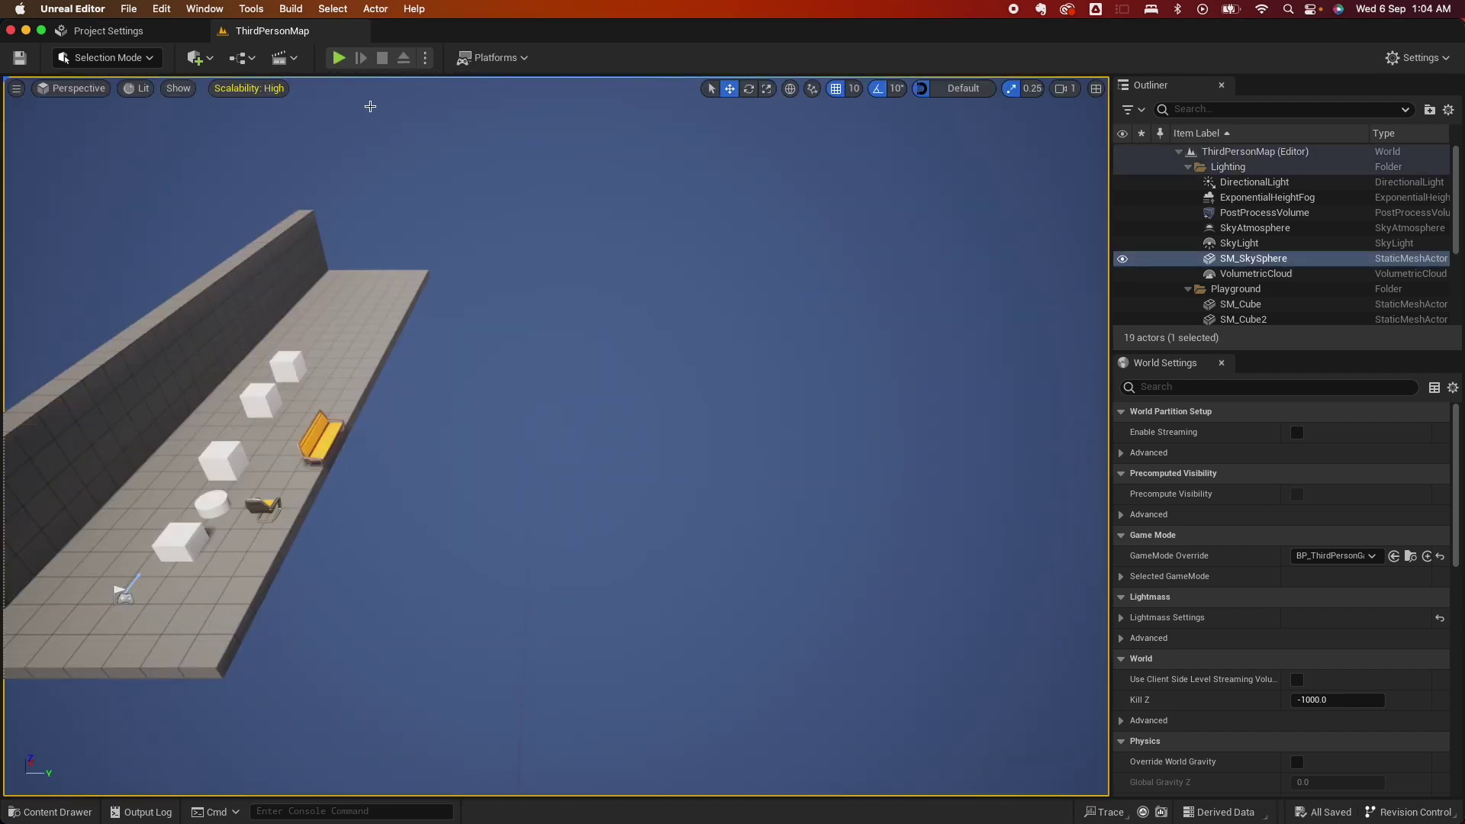
Start a play session, run the character right with two jumps, then turn it left and back.
left_click(339, 58)
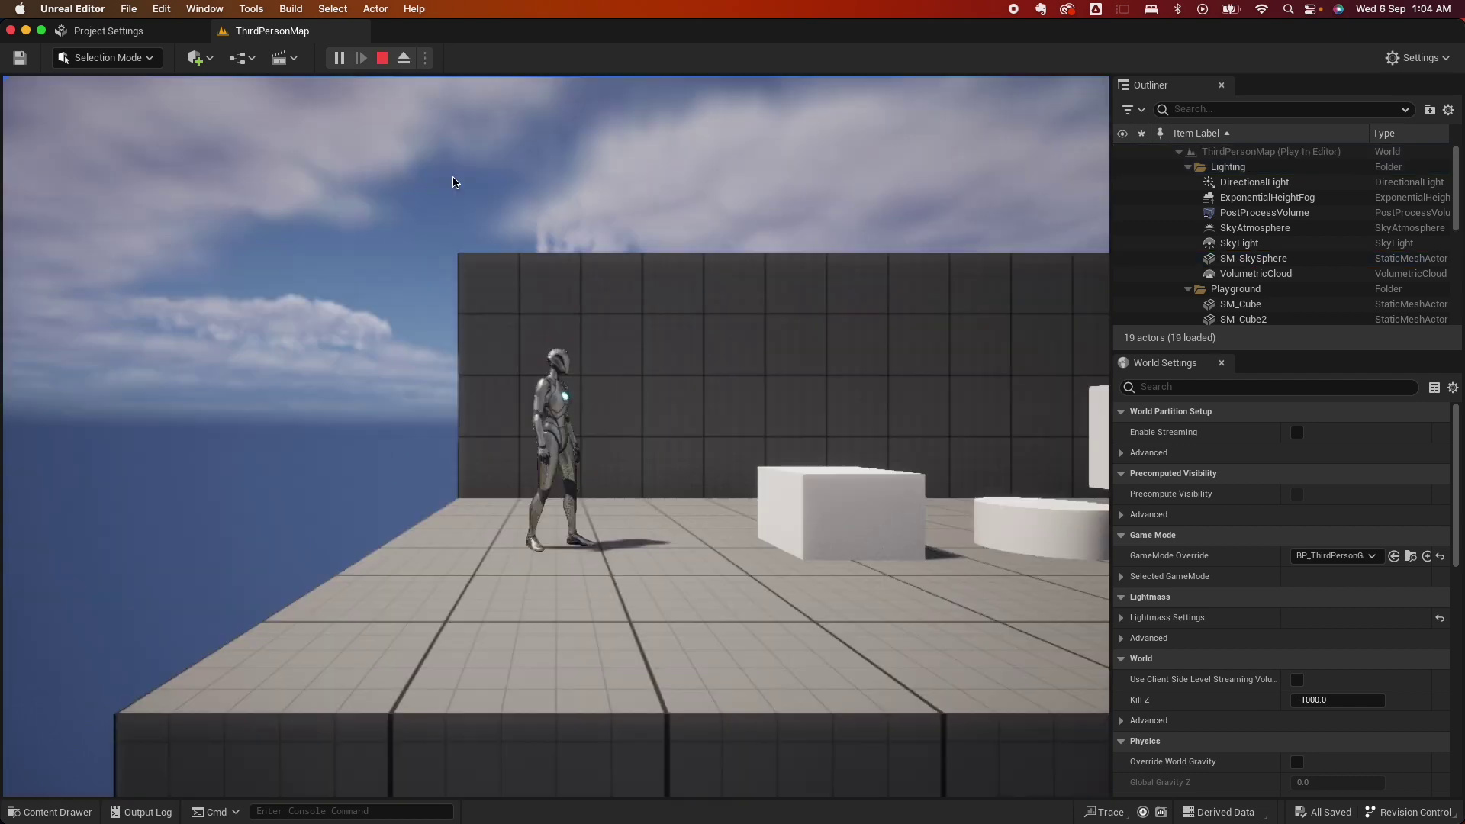
key("d")
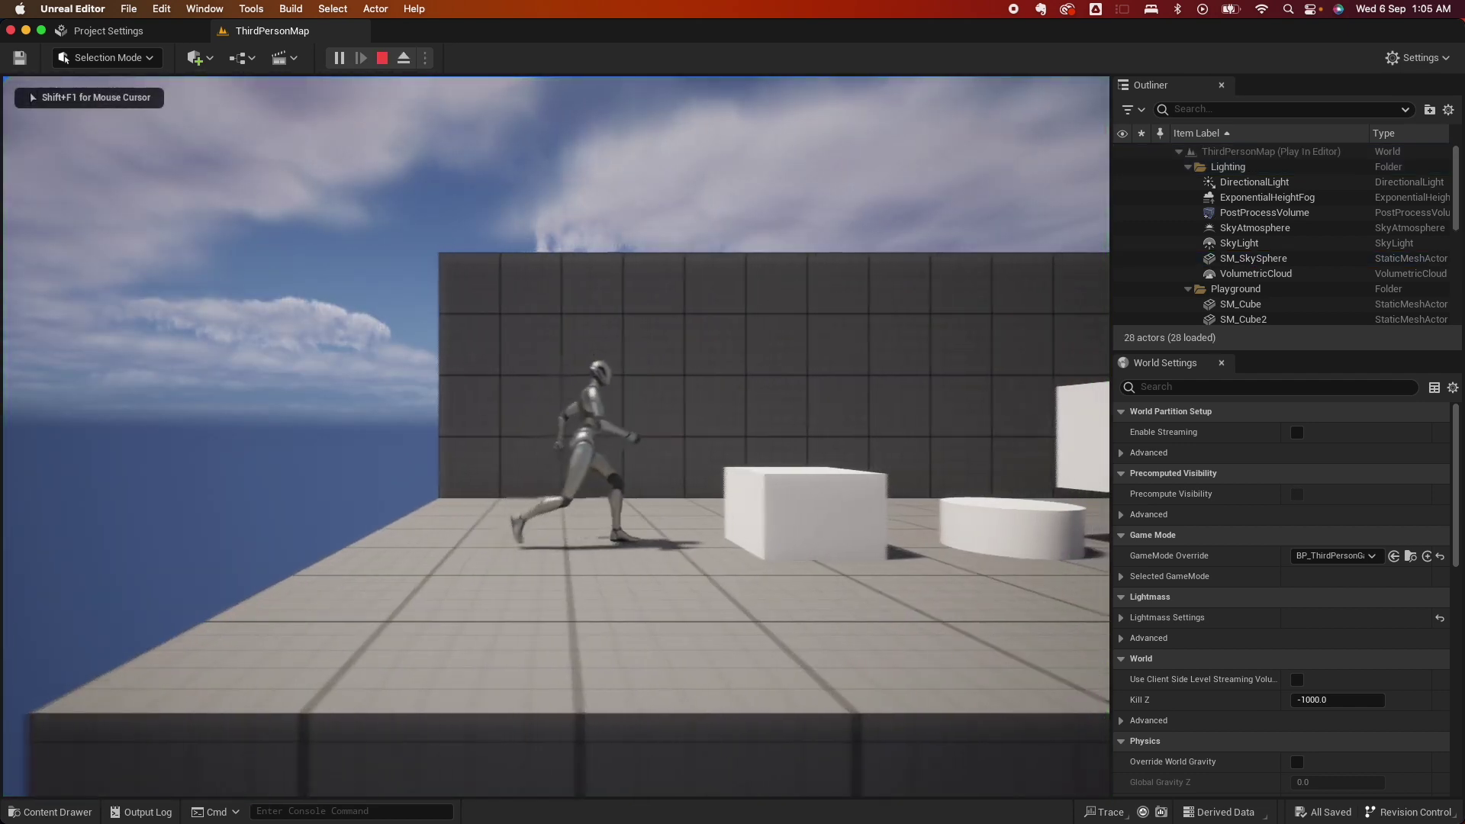
key("space")
key("space")
key("space")
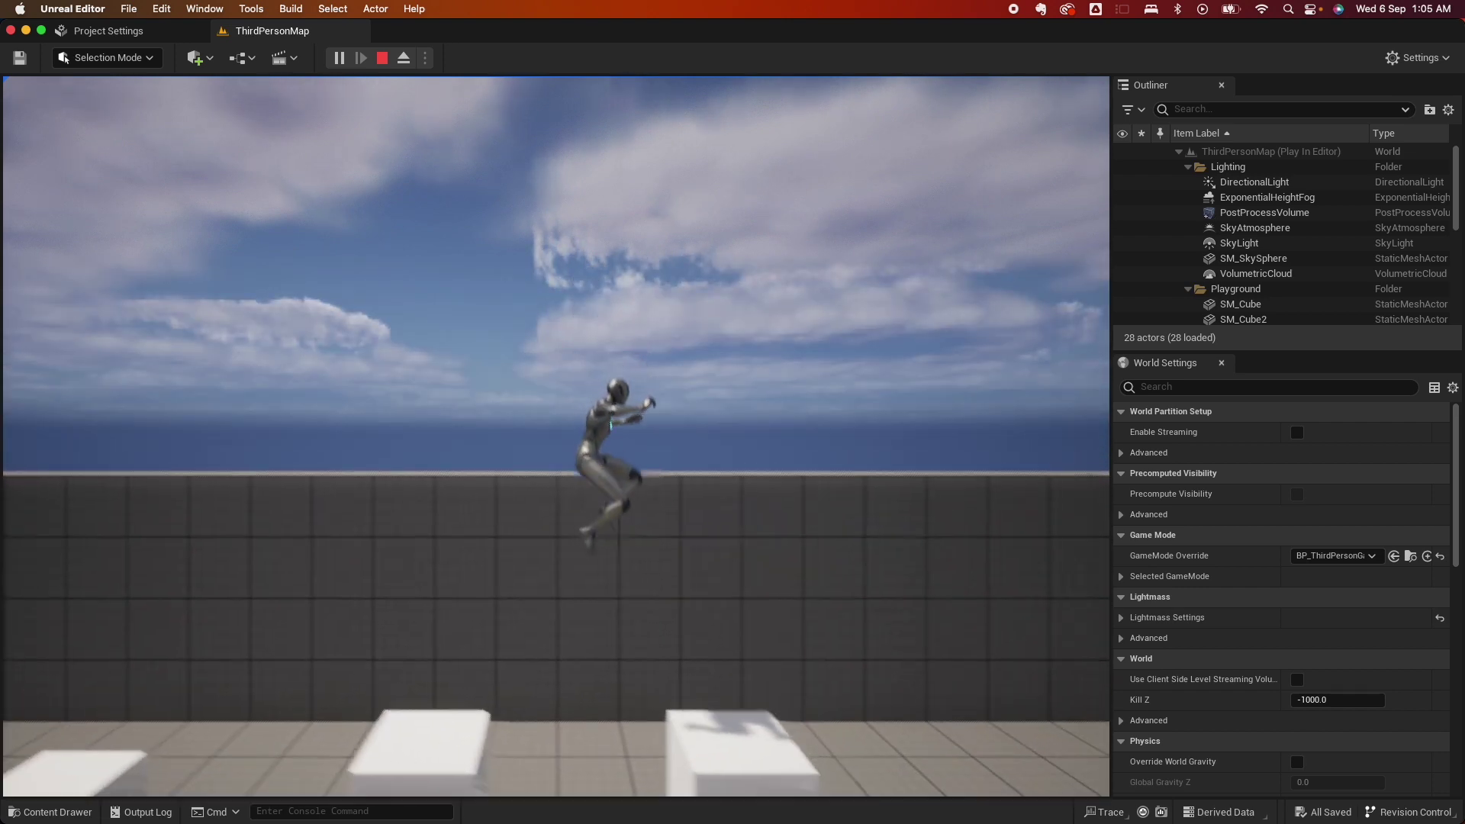
key("space")
key("a")
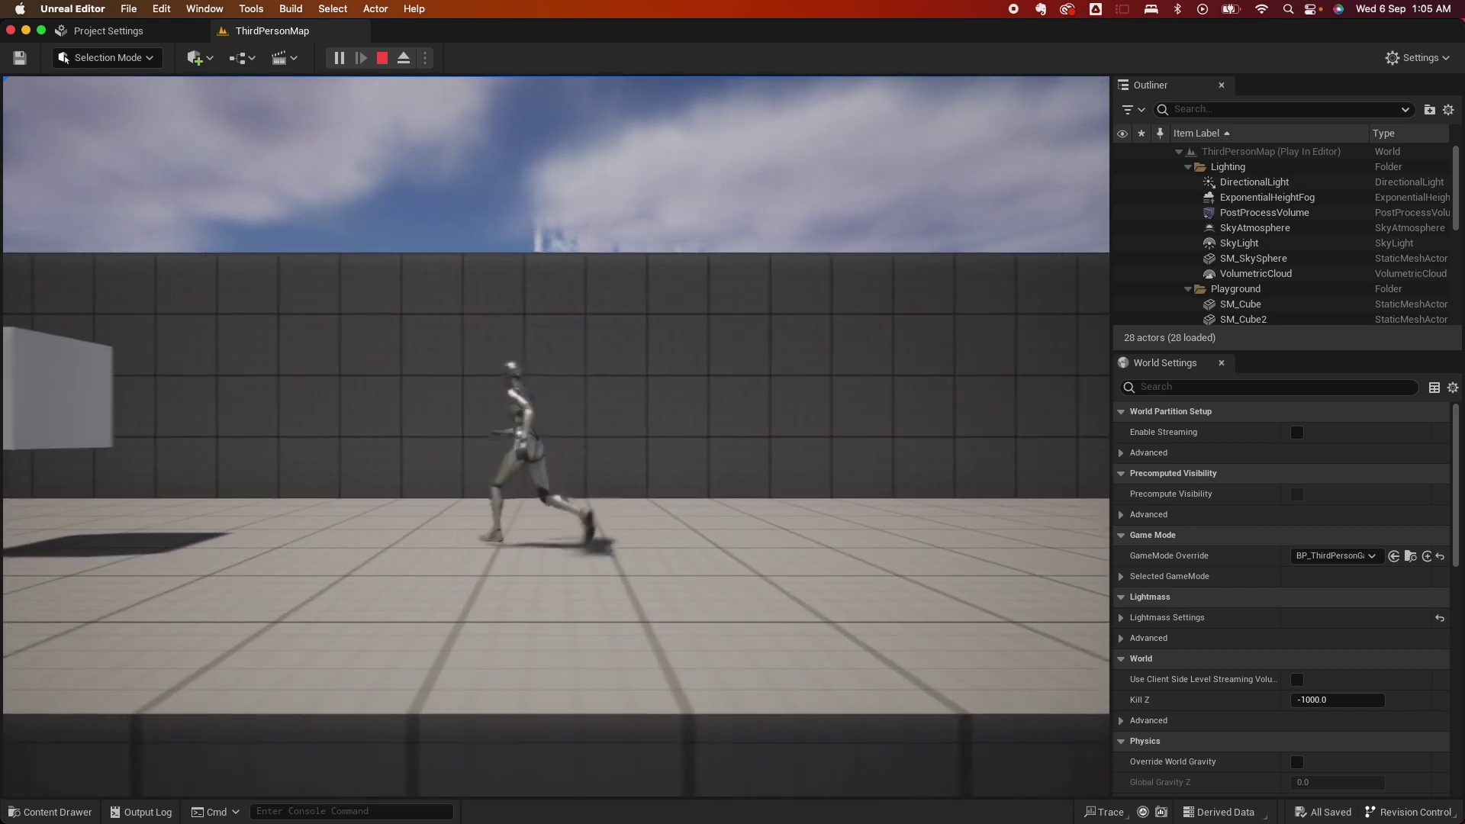
key("d")
key("w")
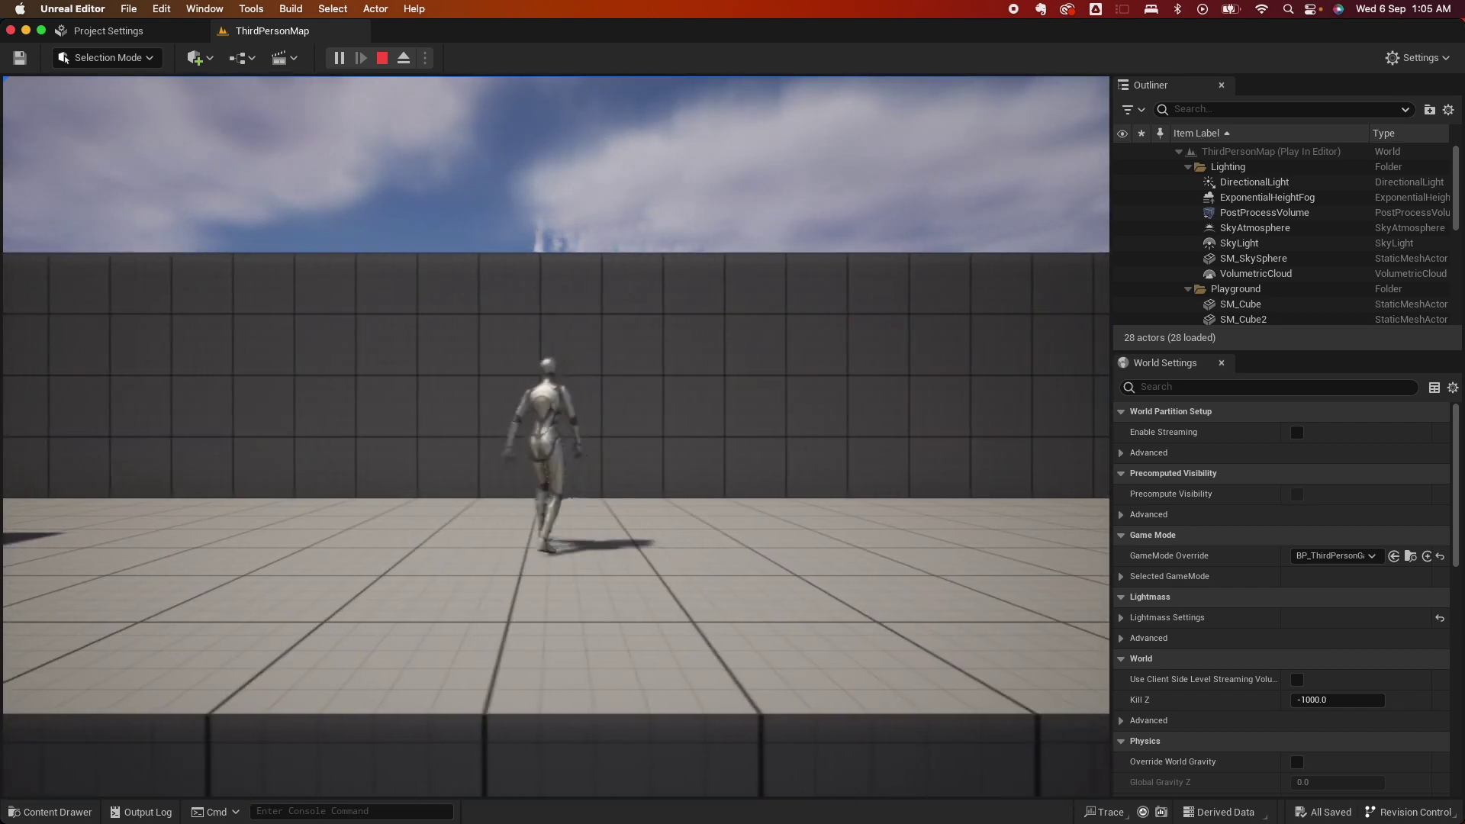
key("a")
key("d")
key("s")
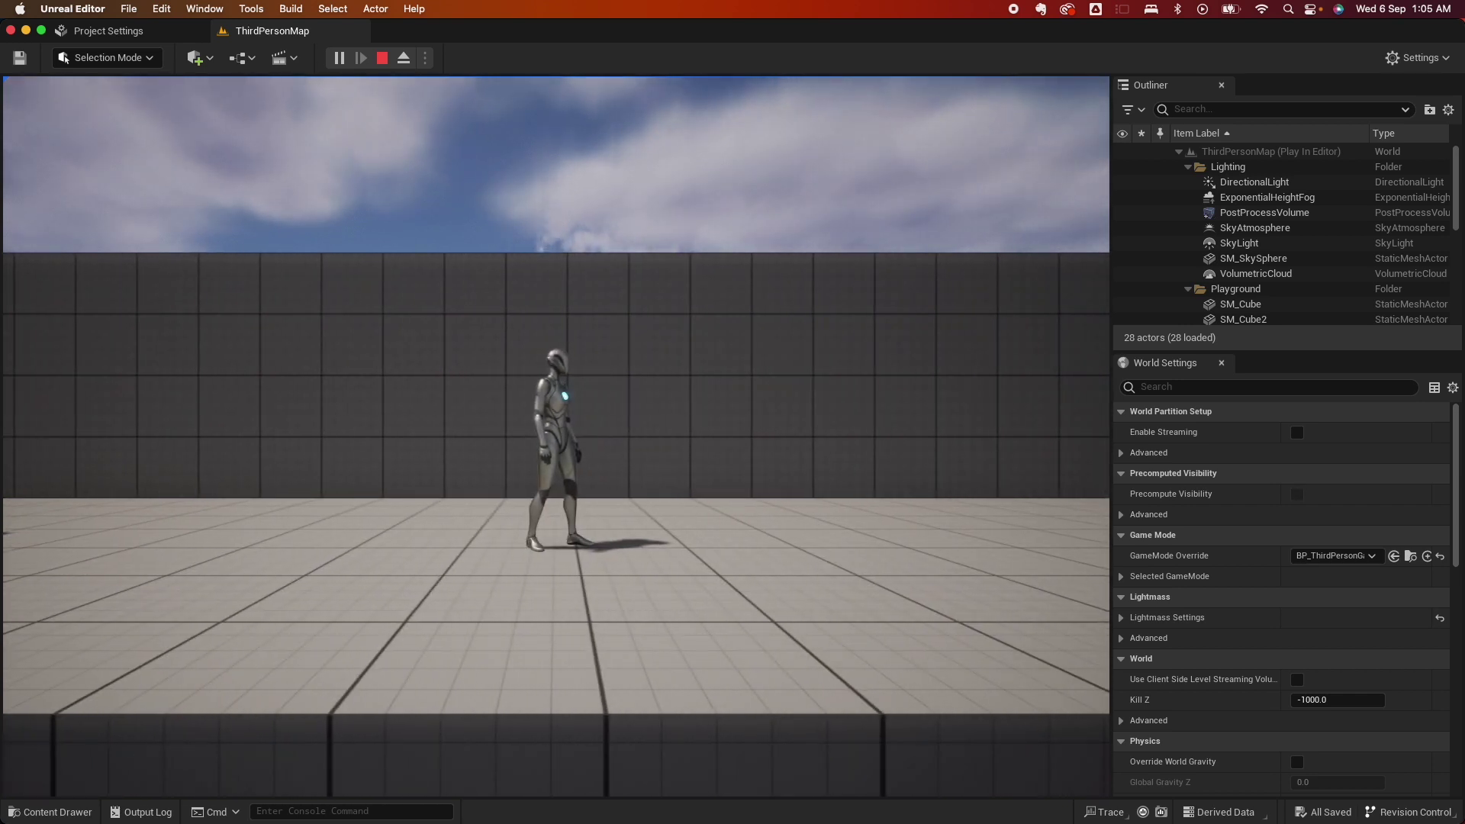
Rapidly switch the character between left and right to watch its facing, then end the session.
key("d")
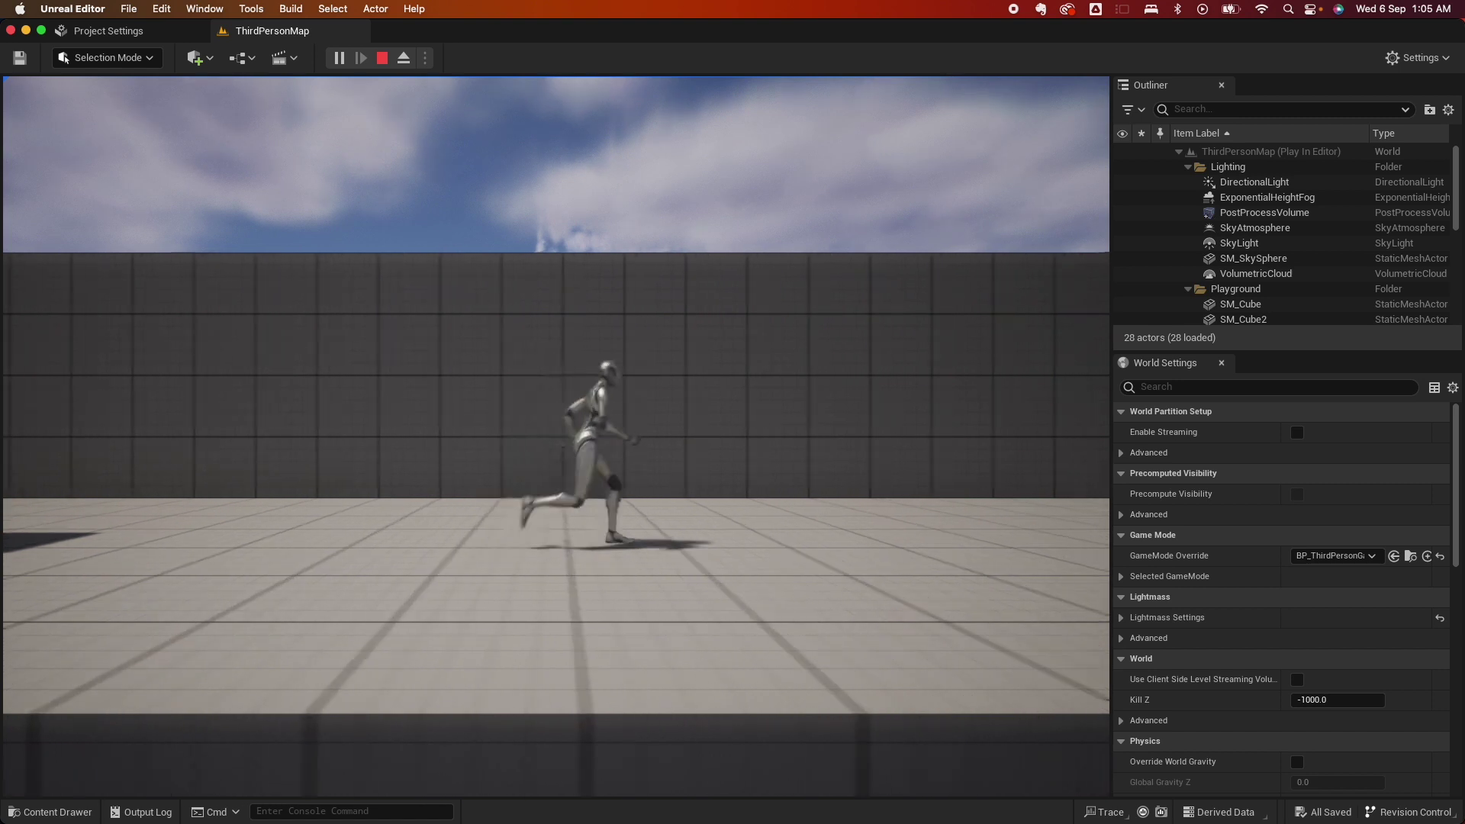
key("a")
key("a")
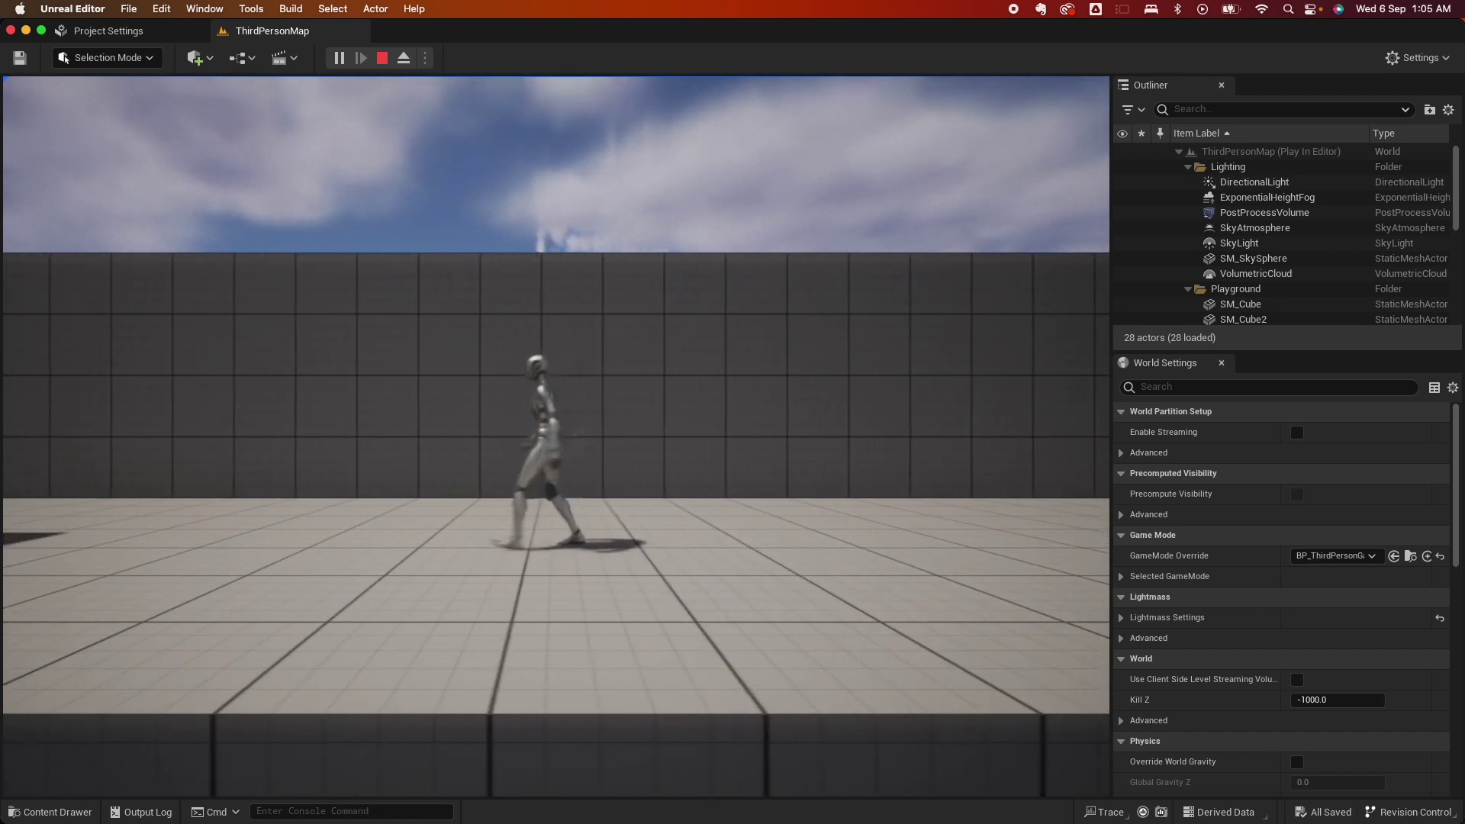
key("d")
key("a")
key("d")
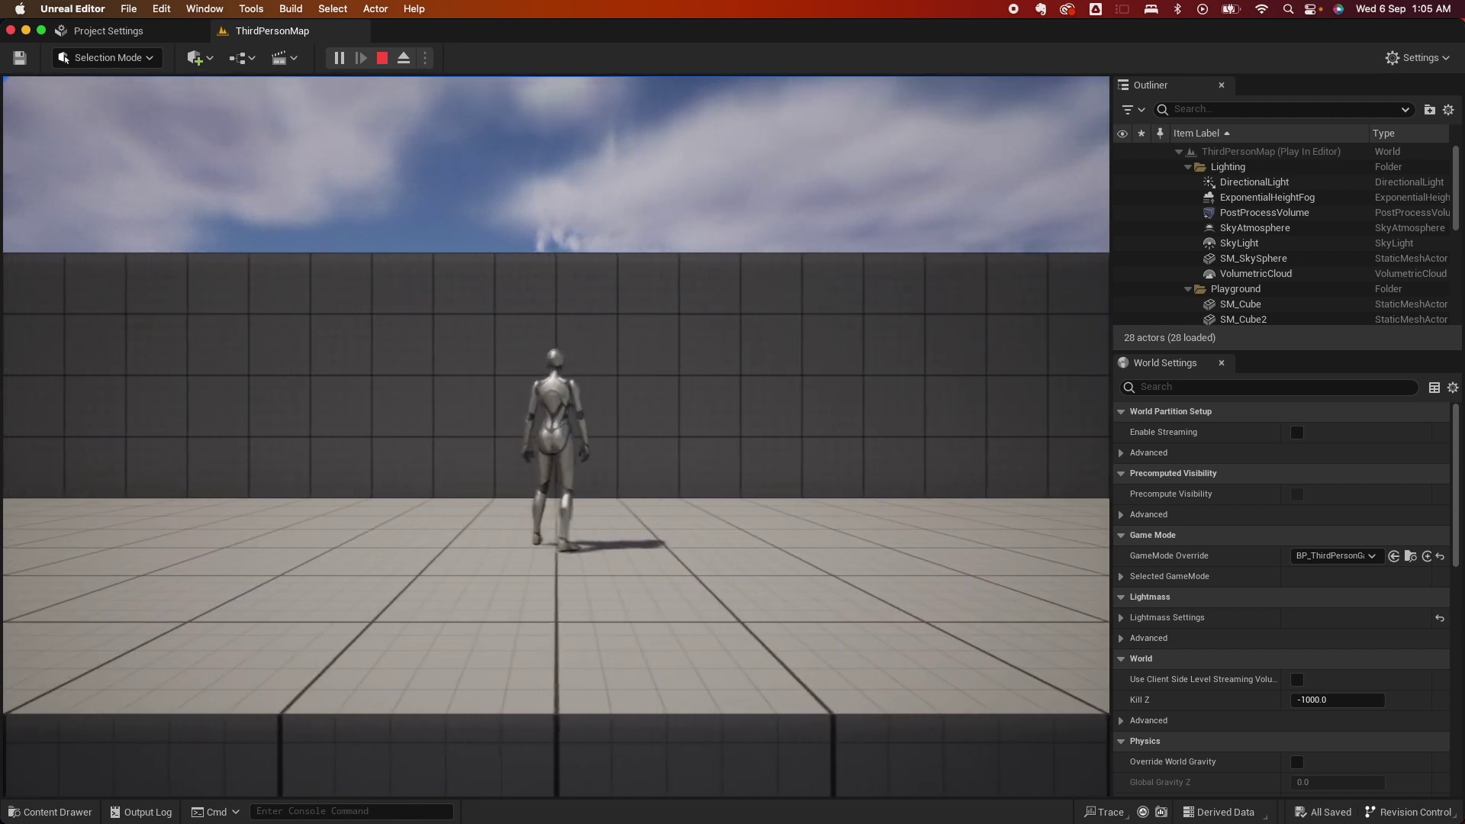
key("a")
key("d")
key("a")
key("d")
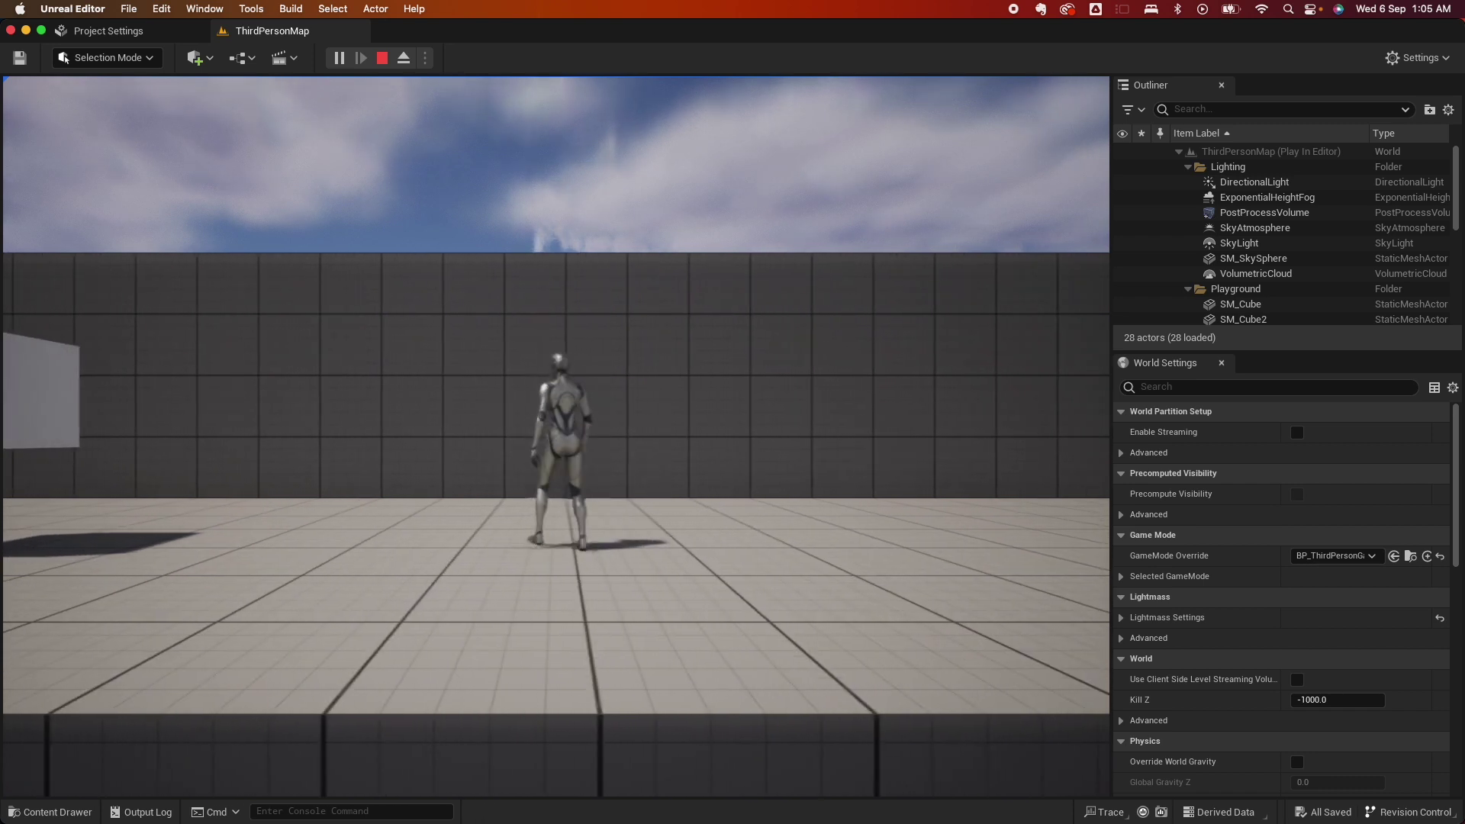
key("a")
key("Escape")
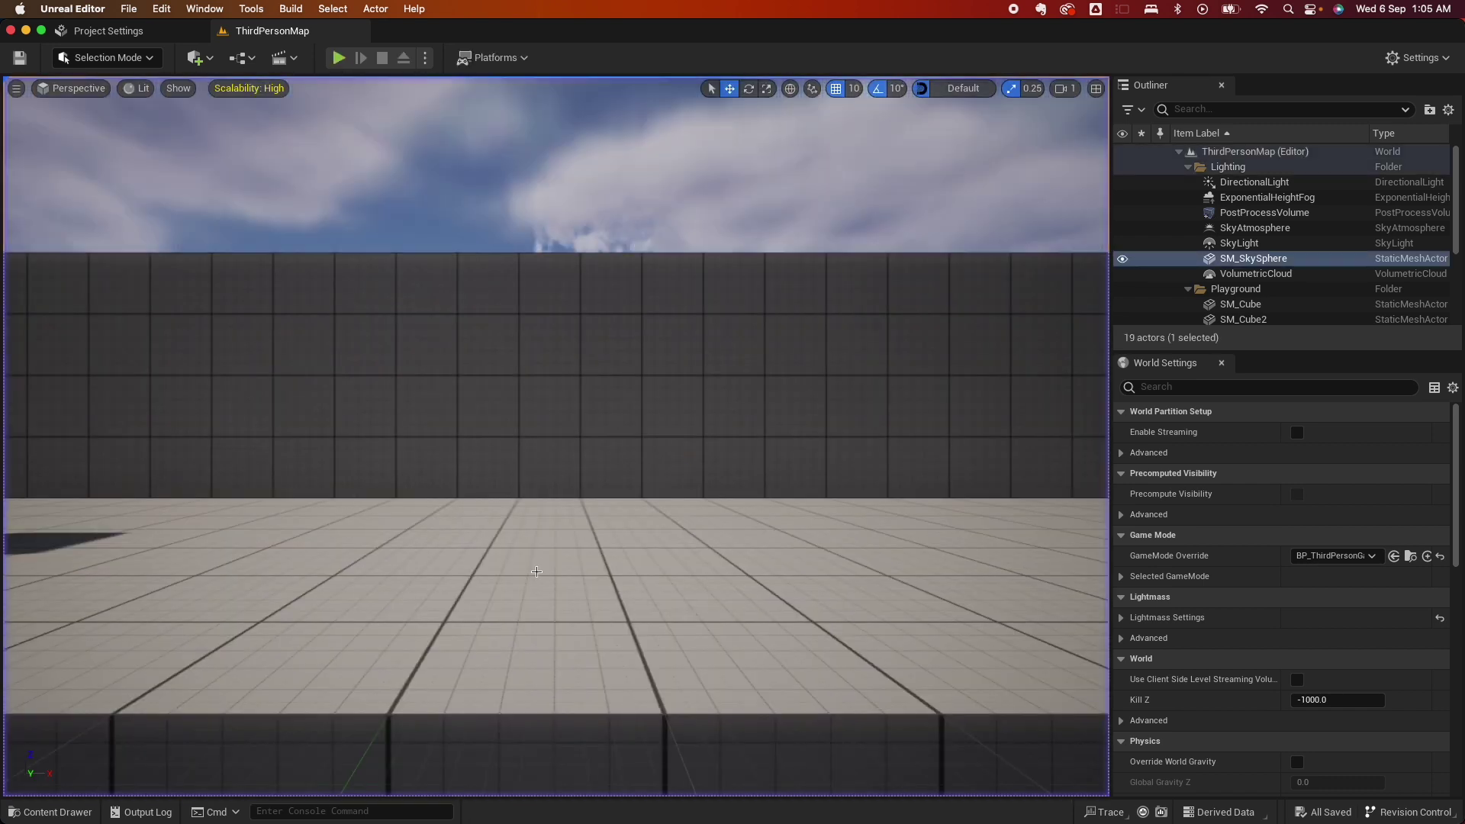
In BP_ThirdPersonCharacter's Character Movement, filter for 'rotation', set Rotation Rate Z to -1.0, and compile.
left_click(90, 815)
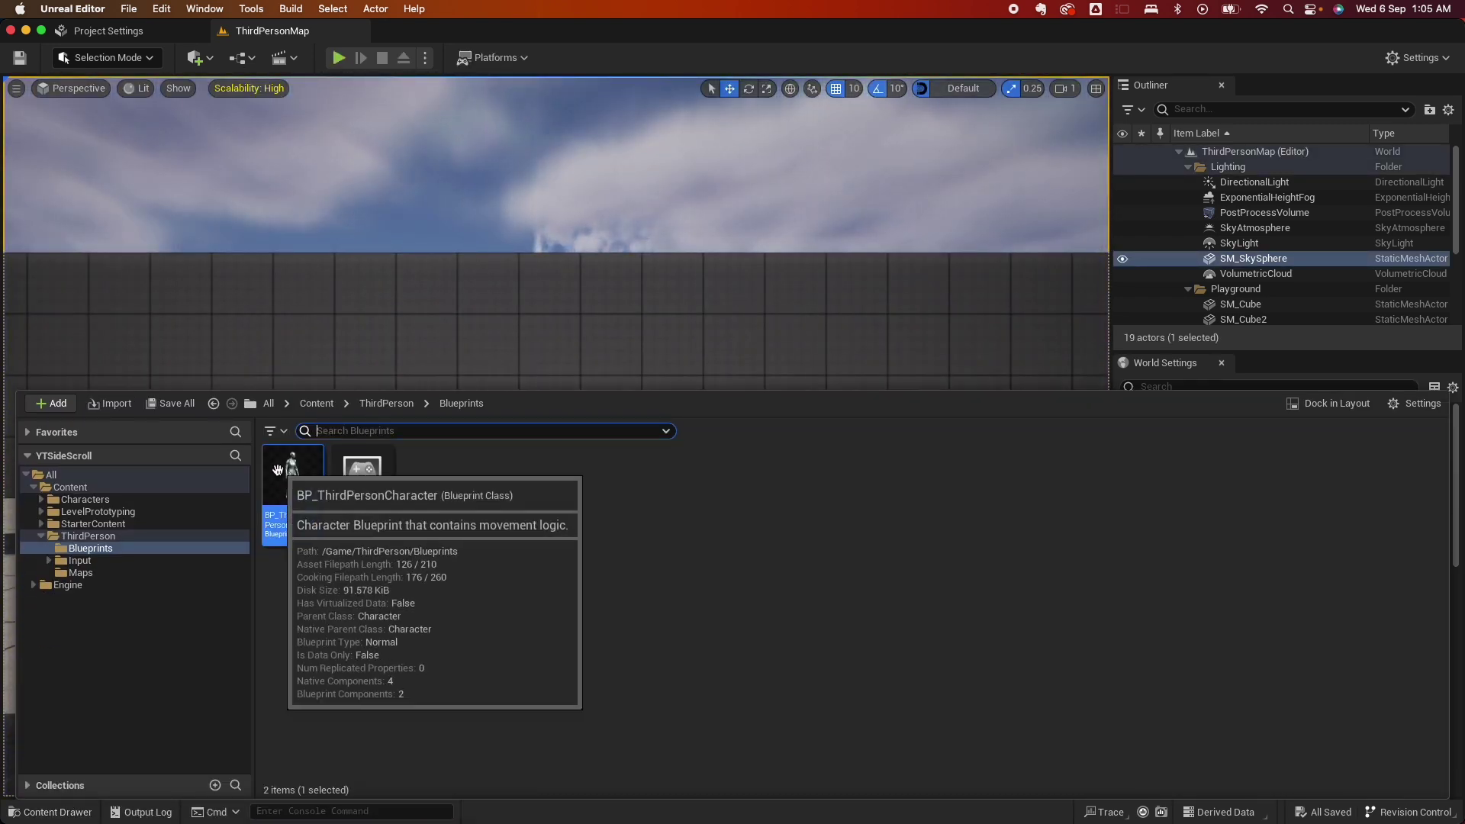
double_click(293, 488)
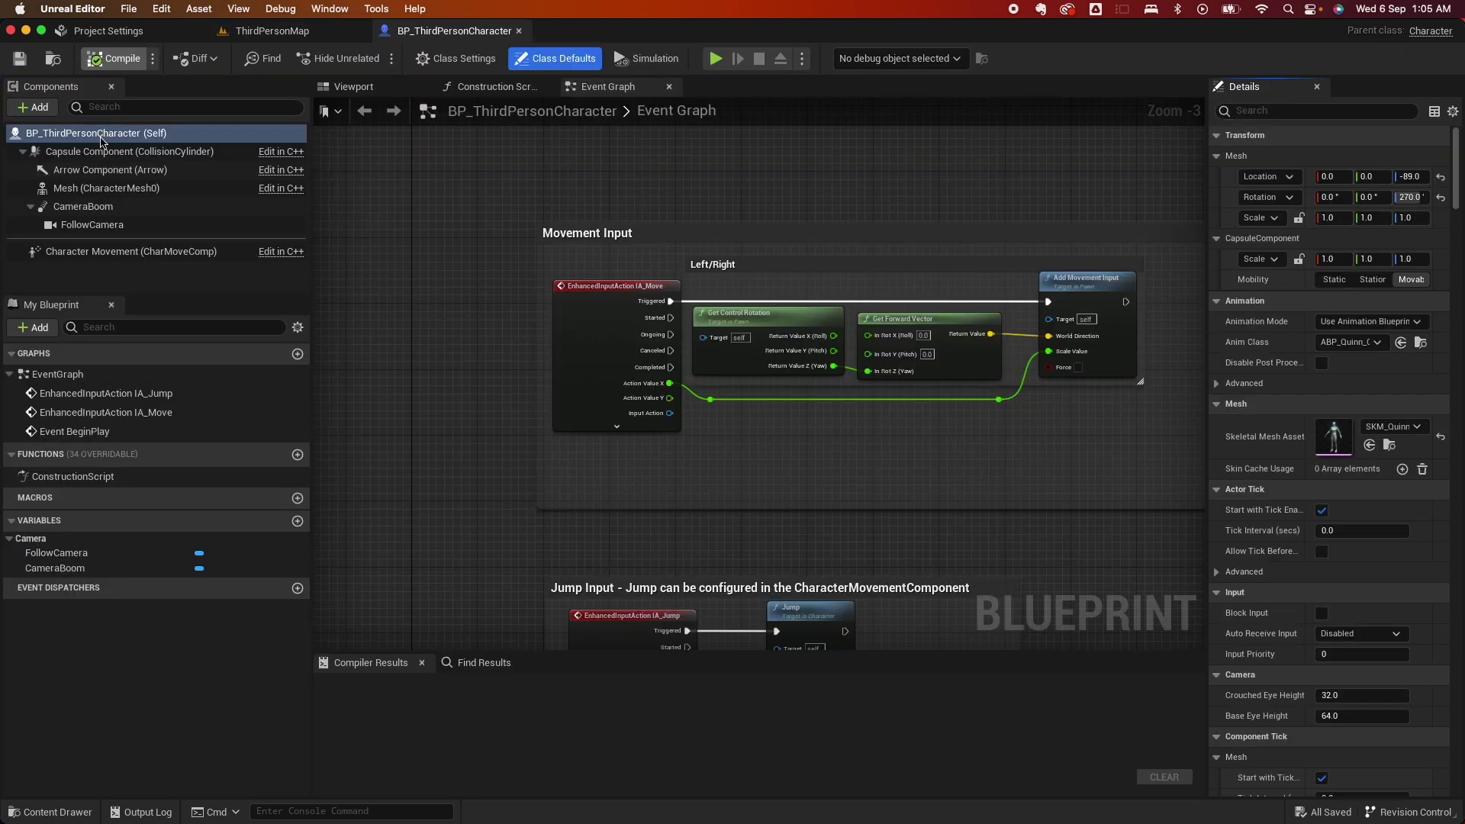
left_click(98, 253)
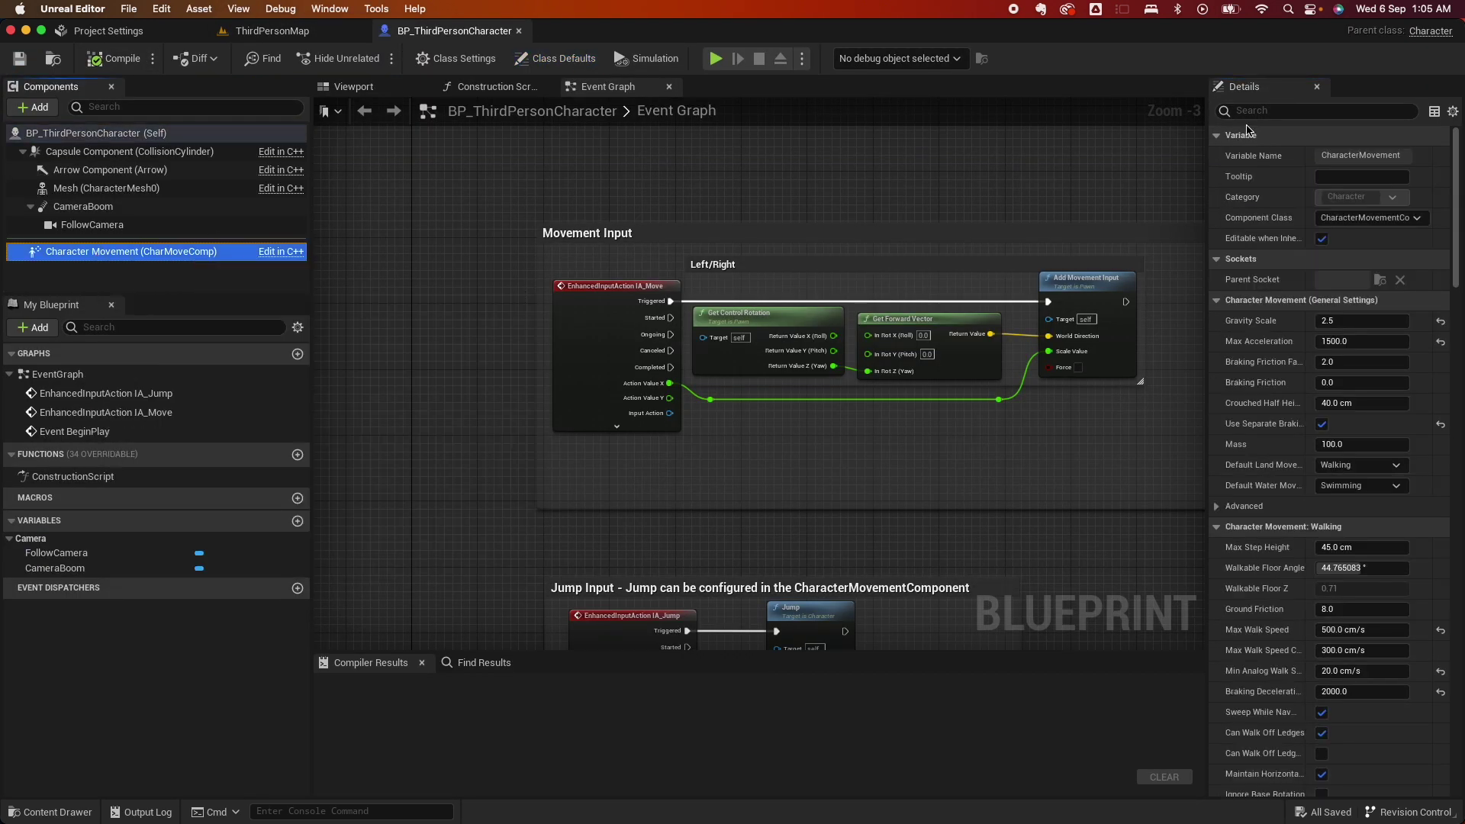
left_click(1251, 111)
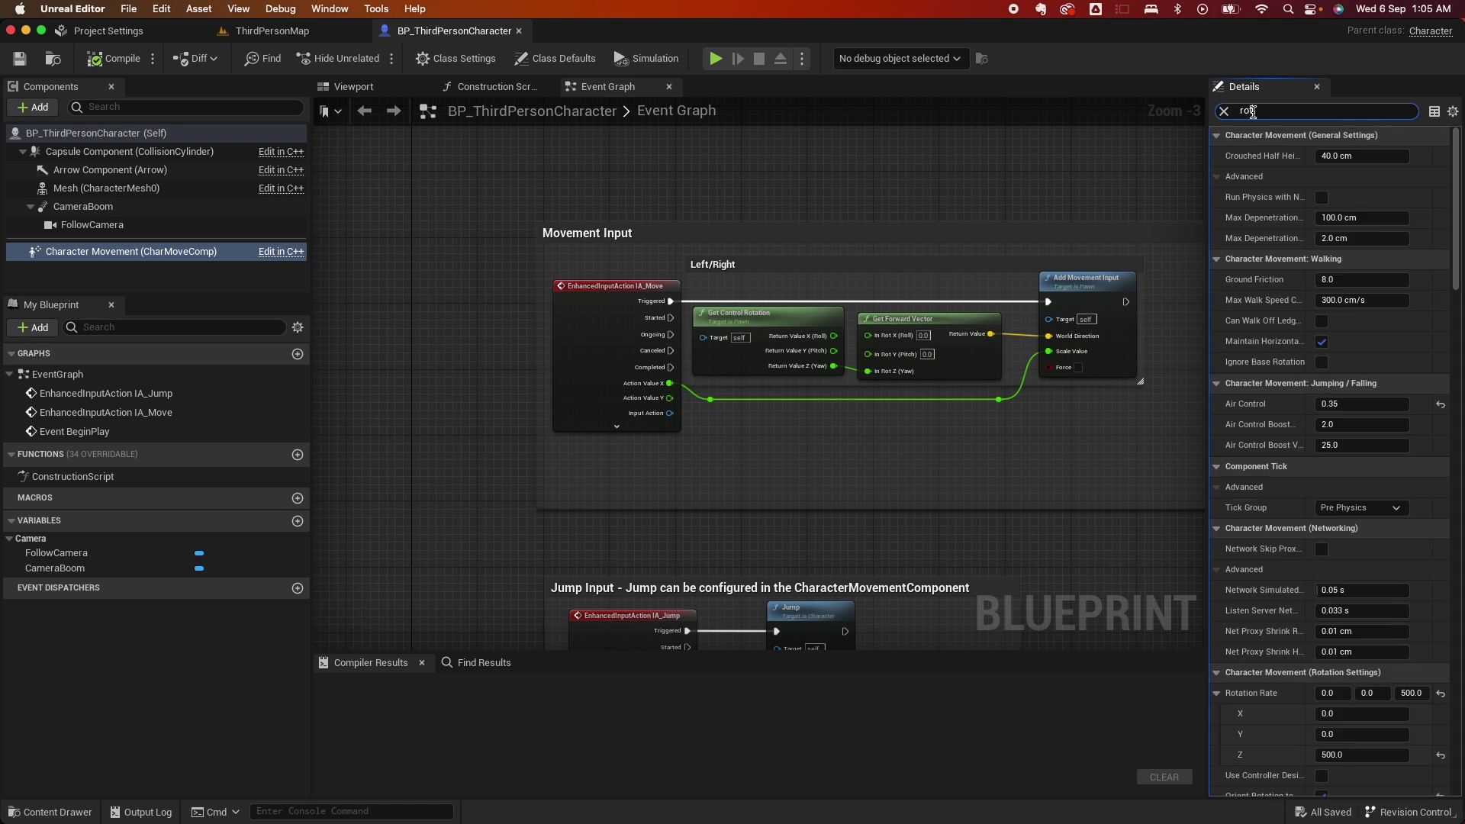
type("rotation")
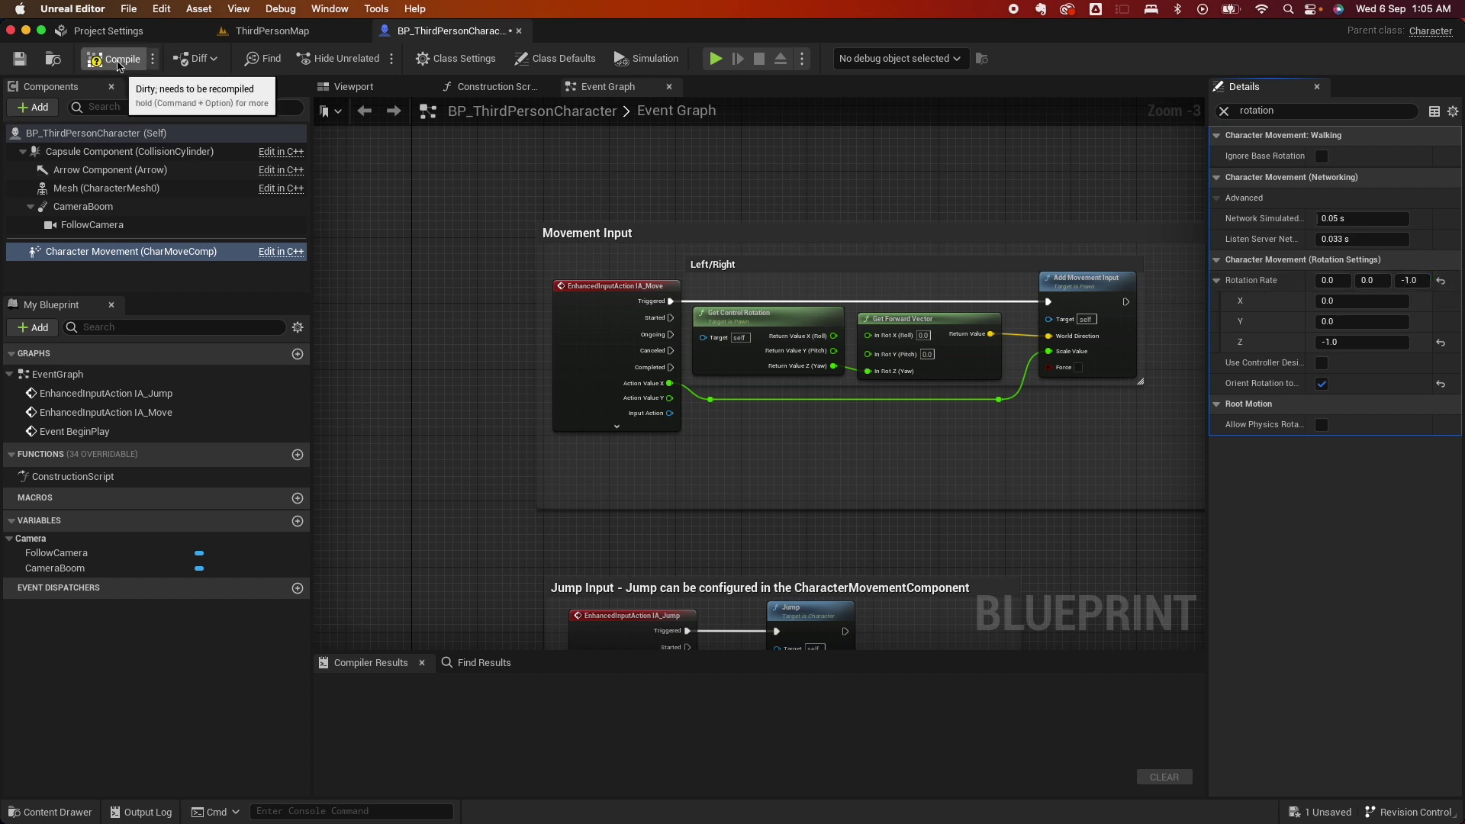
left_click(147, 61)
Play ThirdPersonMap and run the character left and right repeatedly to check its turning, then stop.
left_click(272, 30)
left_click(341, 61)
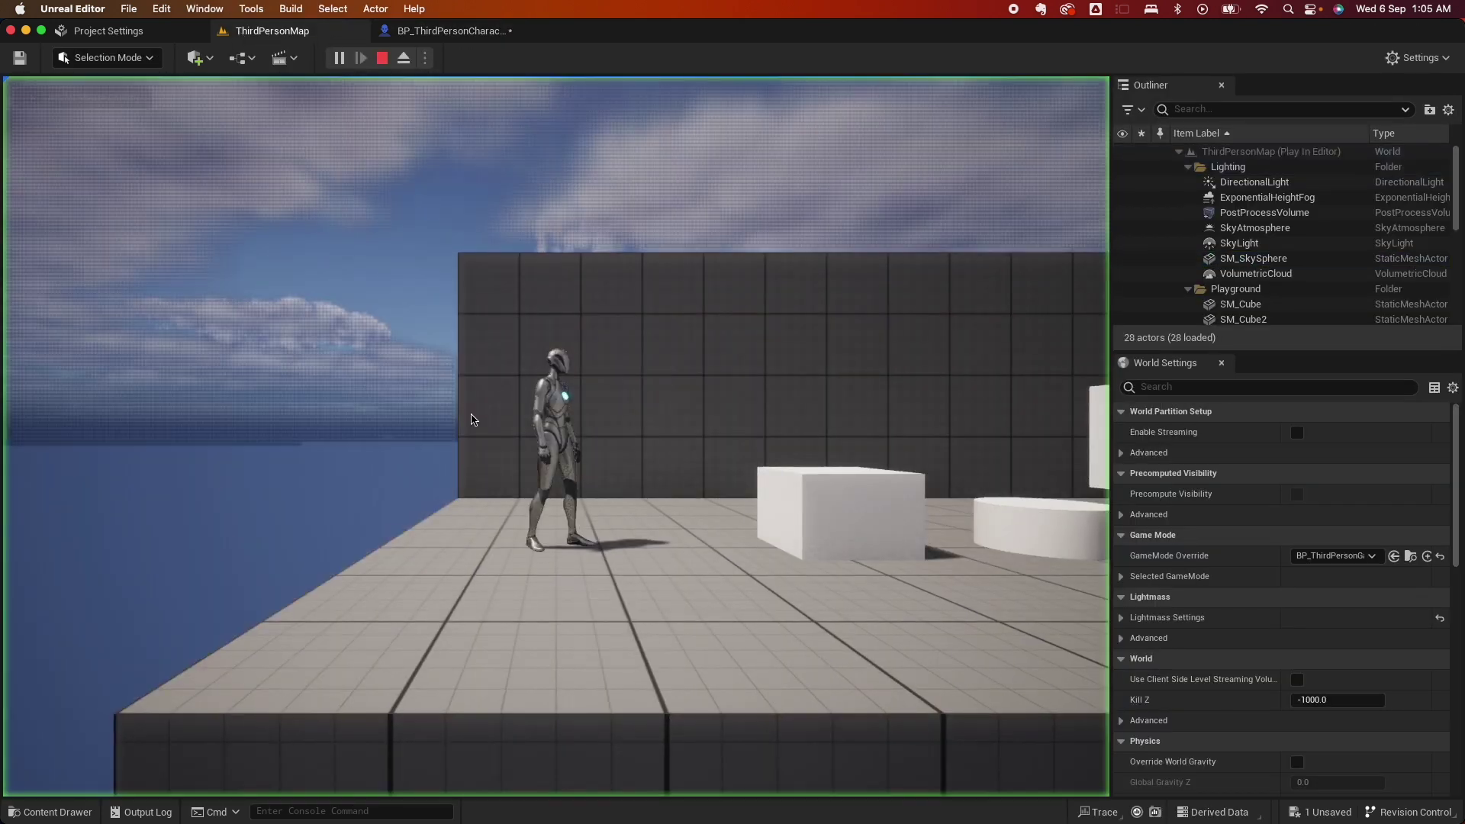
key("a")
key("a")
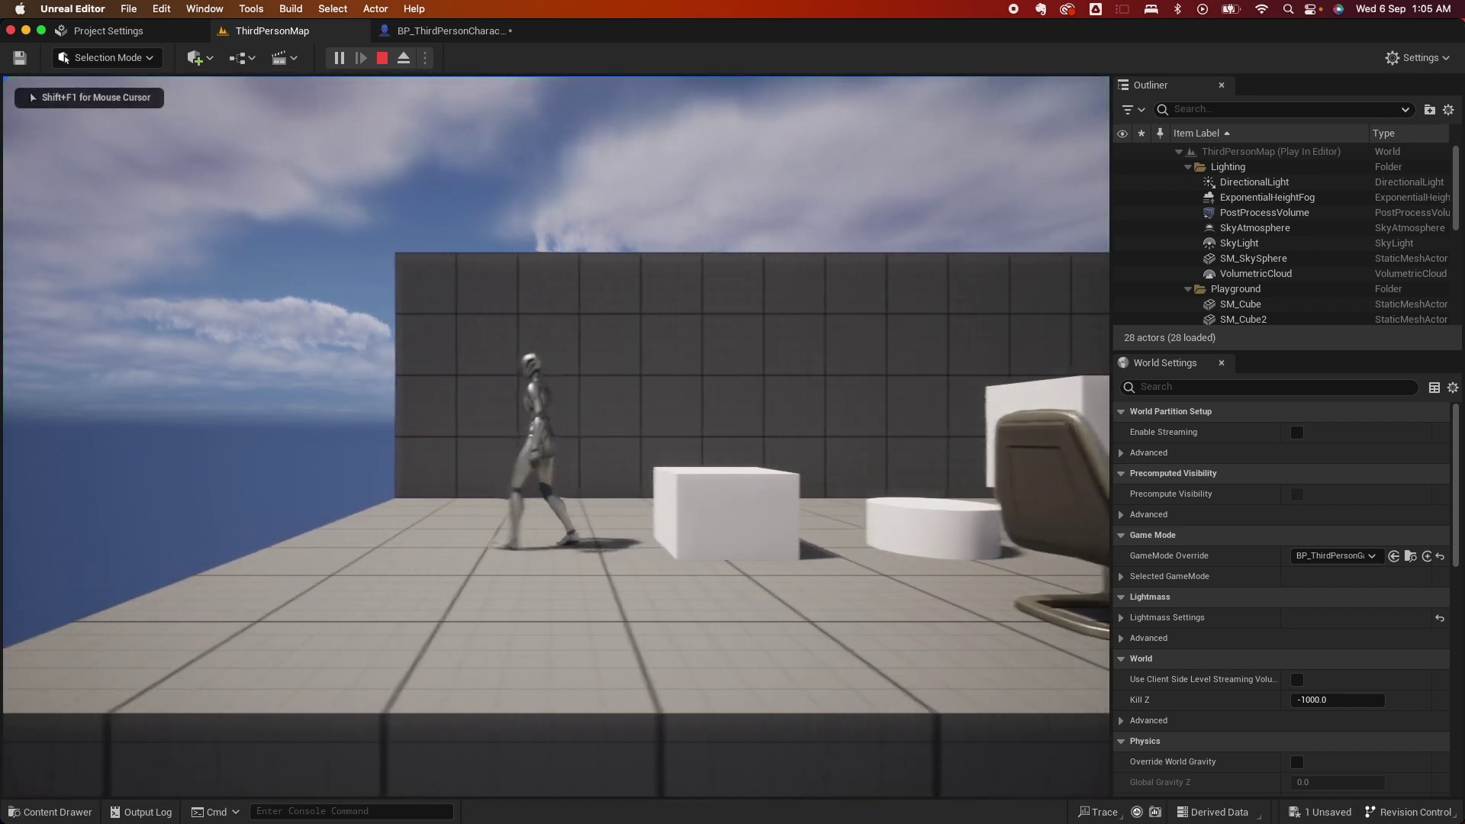
key("d")
key("a")
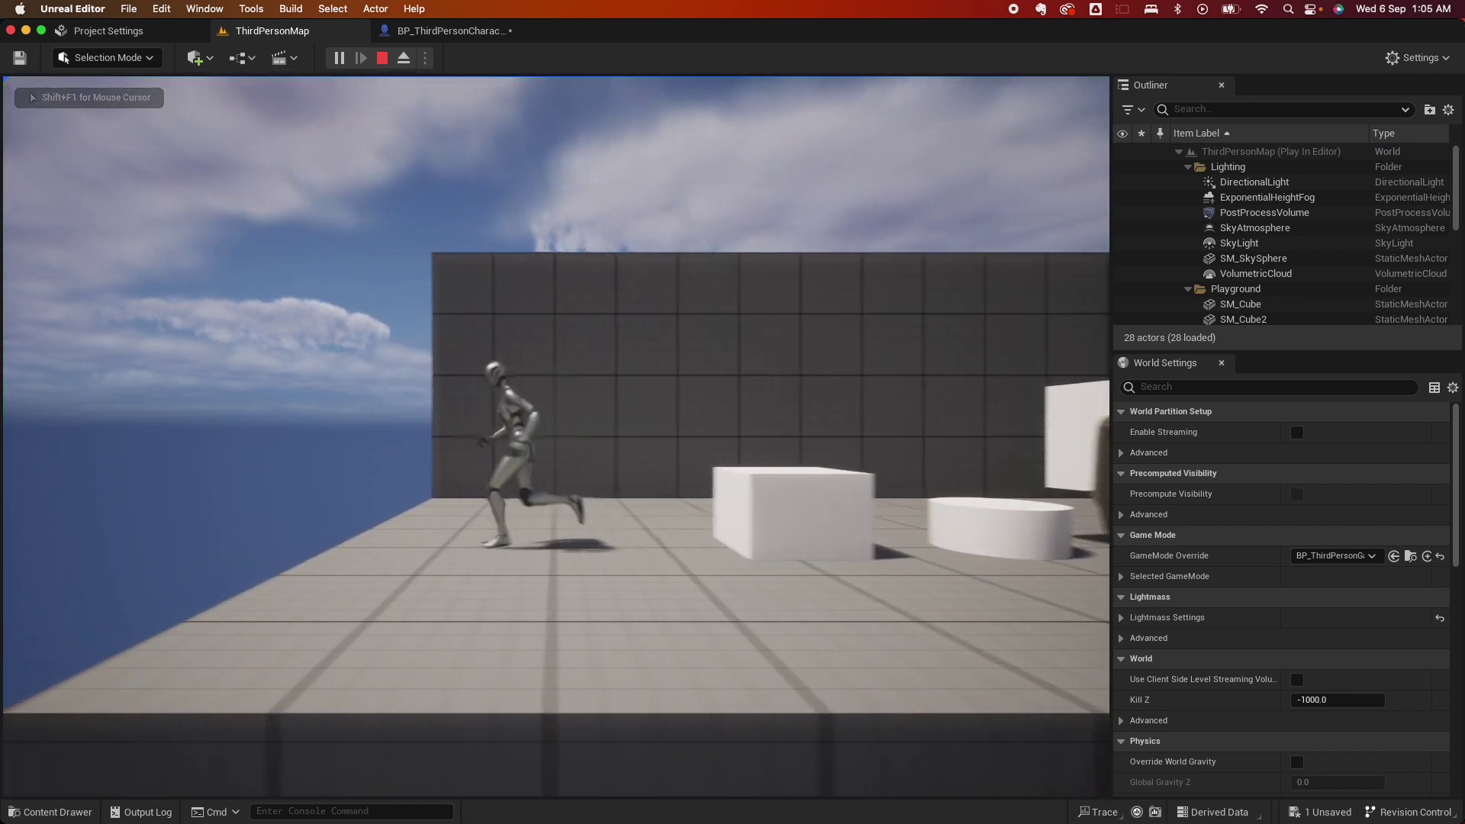
key("d")
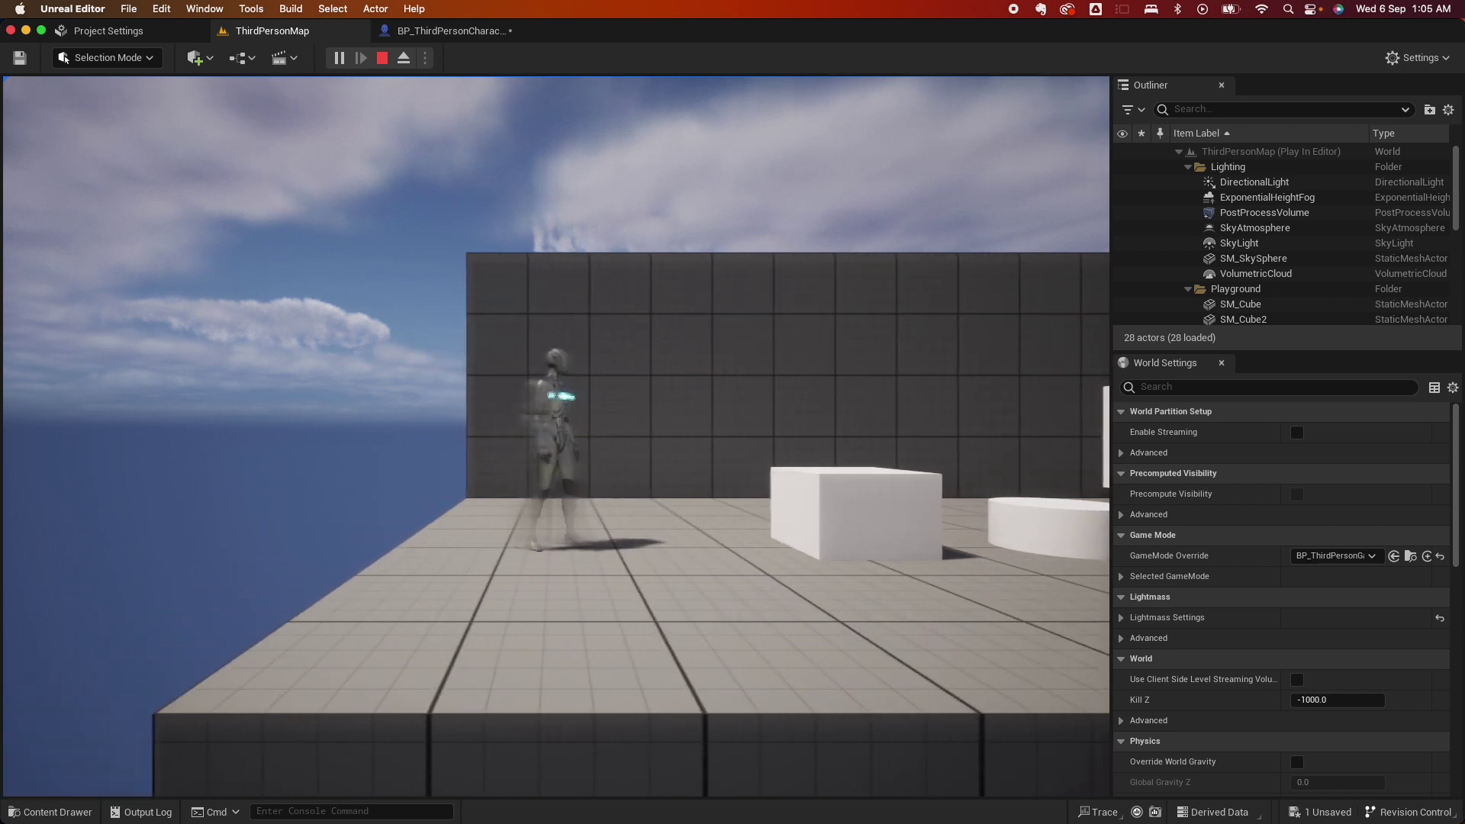
key("a")
key("d")
key("a")
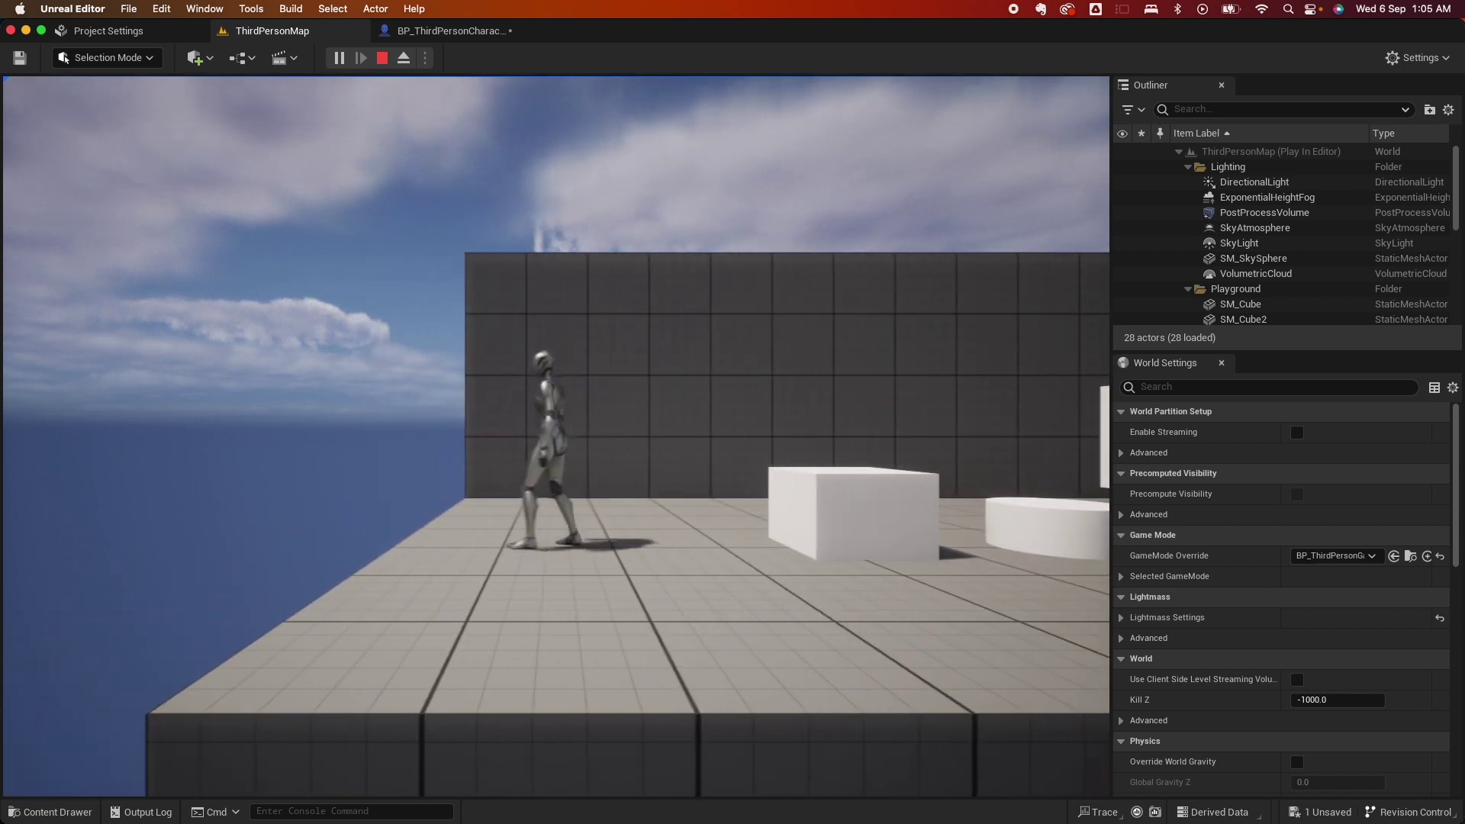
key("d")
key("a")
key("d")
key("d")
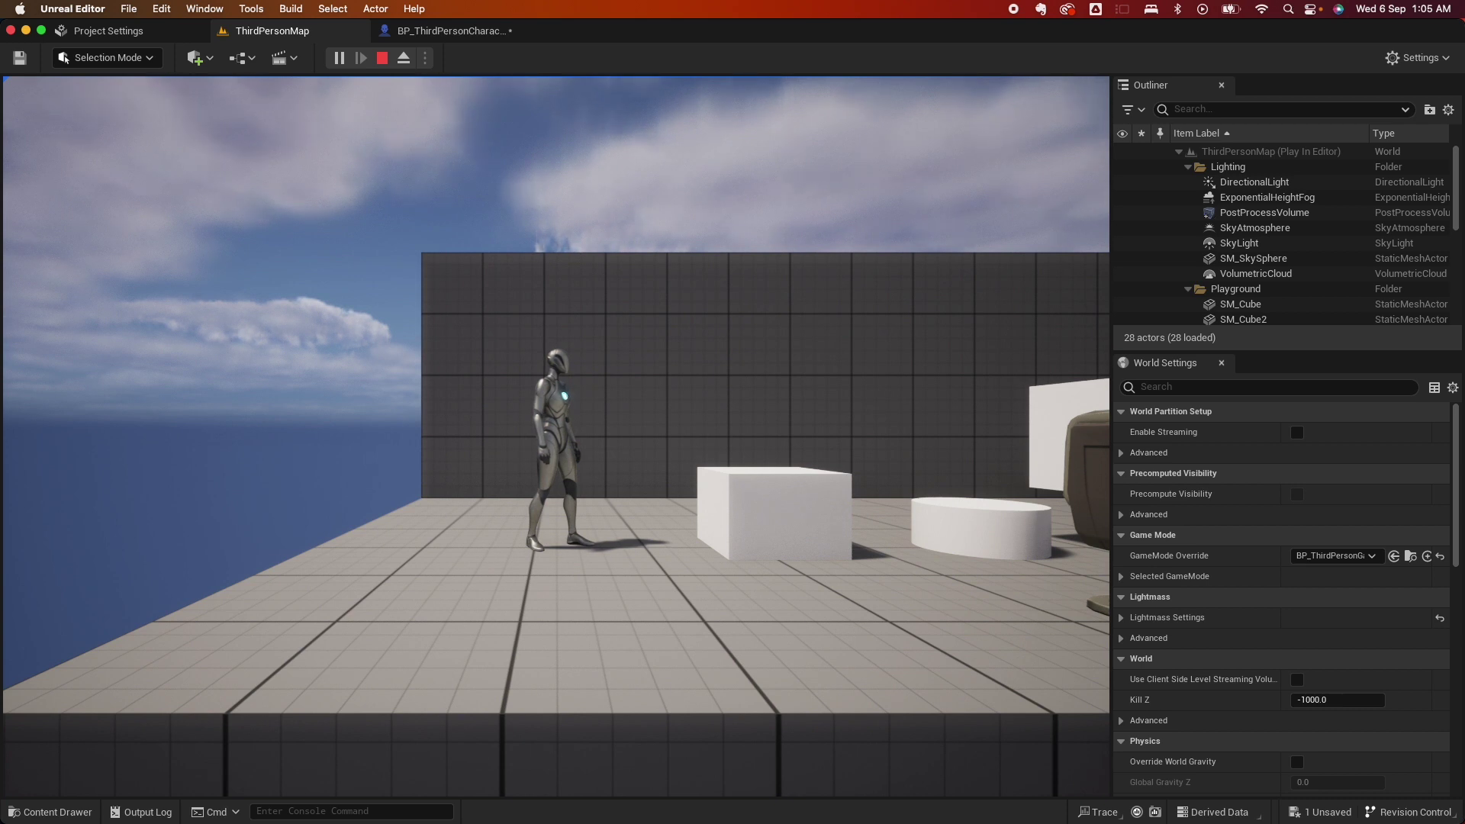
key("Escape")
With Rotation Rate Z at 600.0, replay ThirdPersonMap testing left/right turns, then reopen the blueprint's Event Graph.
left_click(450, 30)
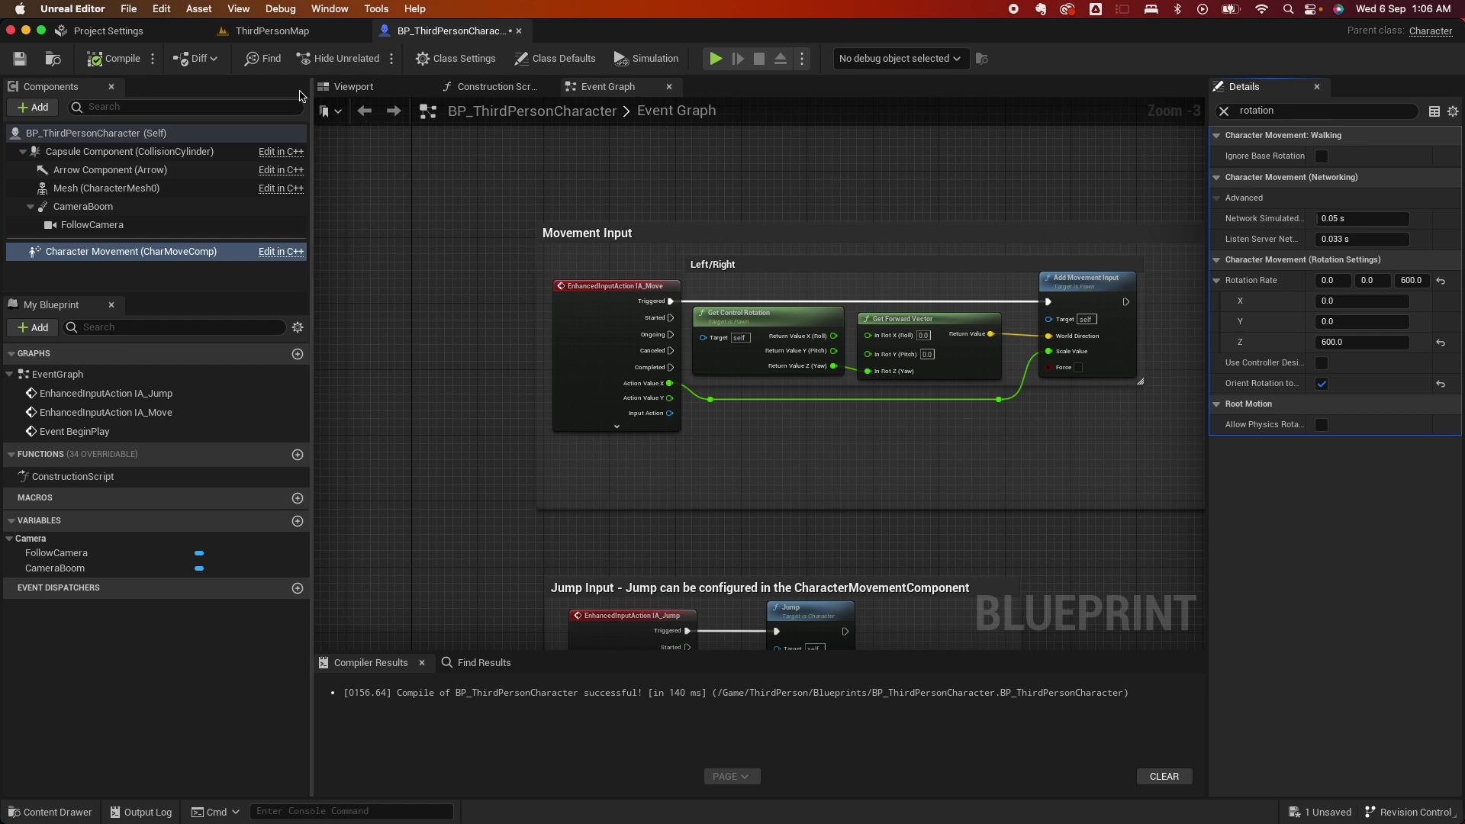
left_click(275, 30)
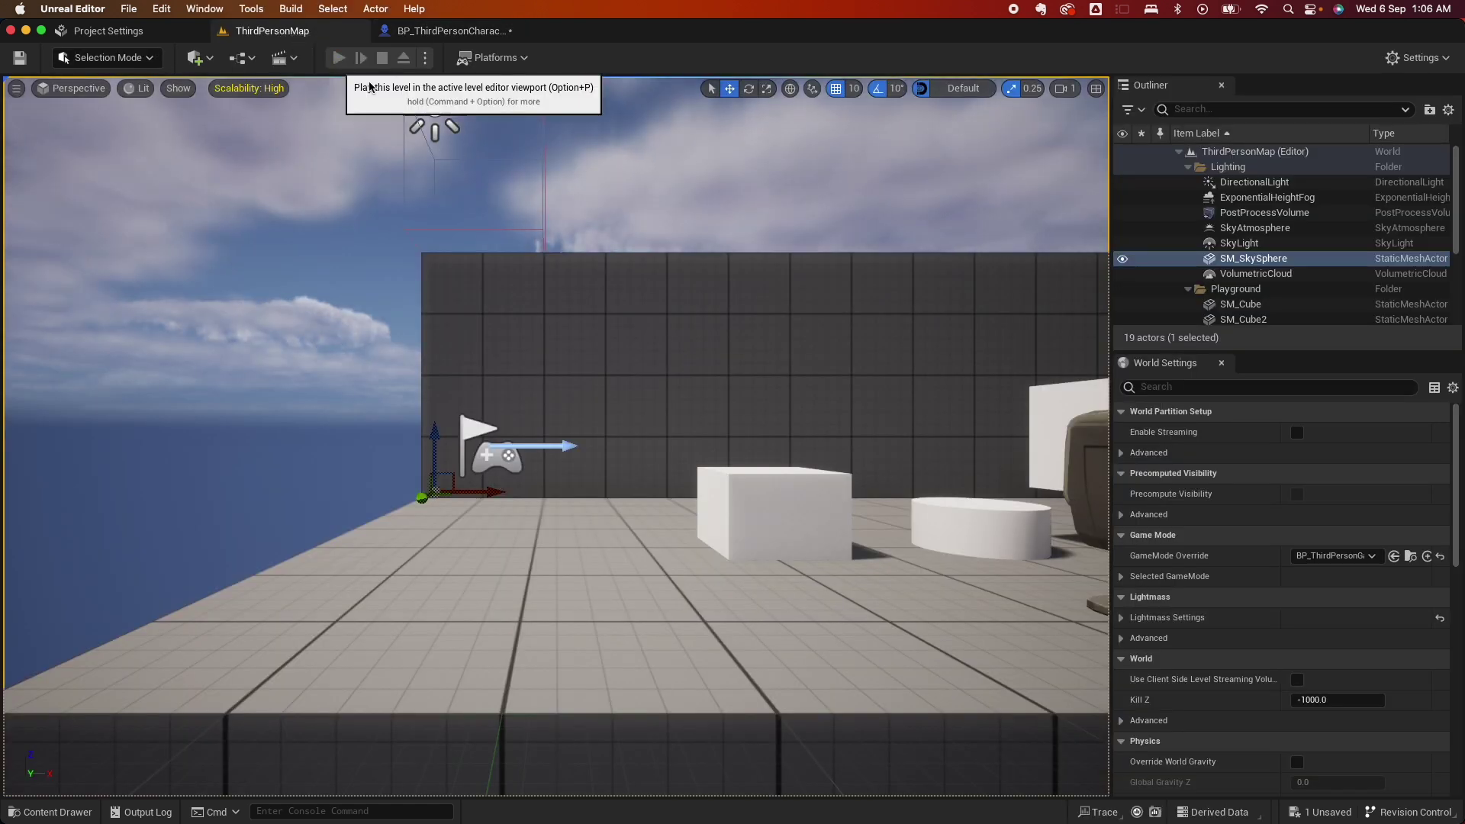
left_click(339, 59)
key("a")
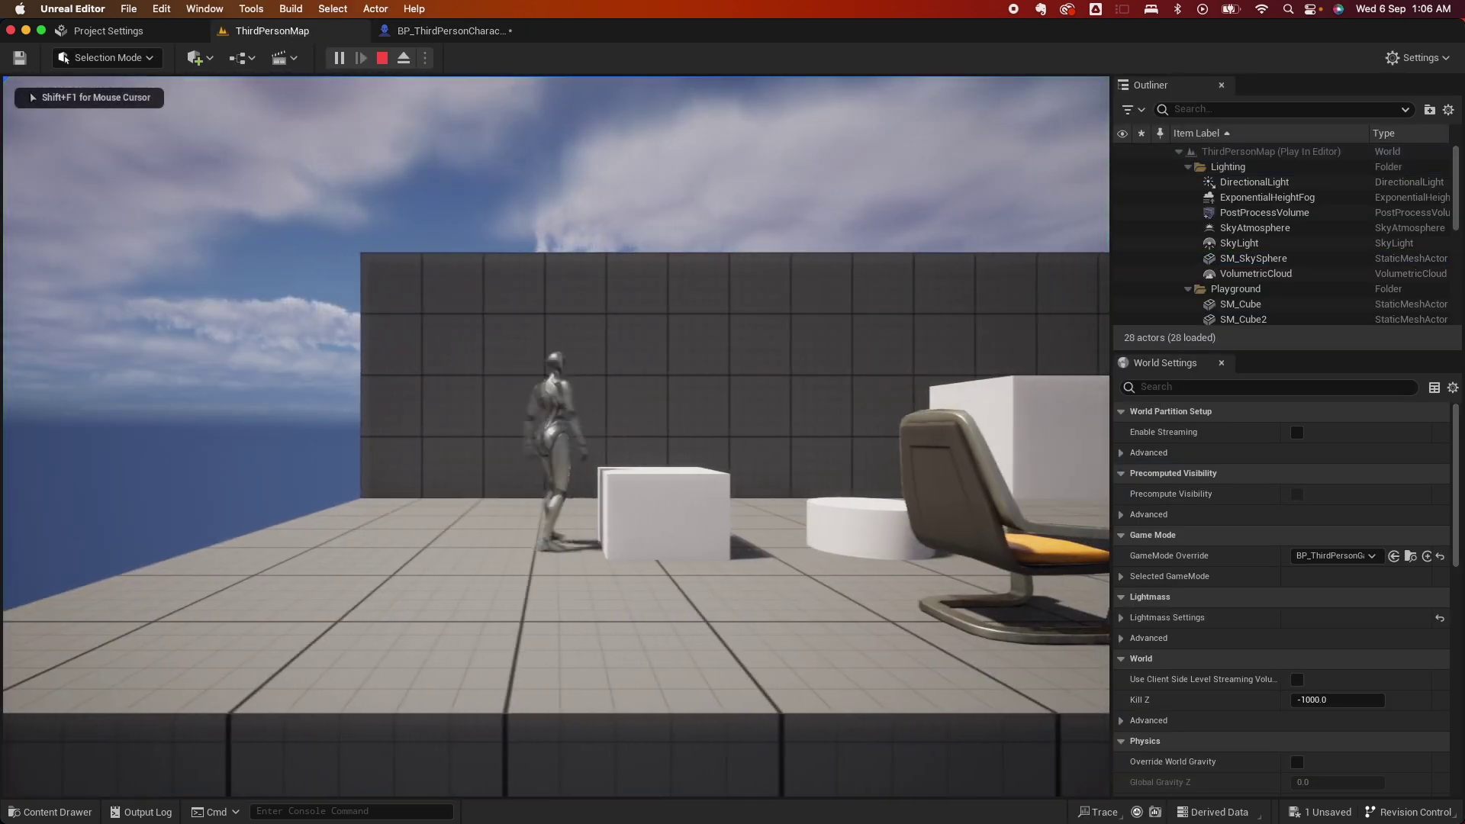
key("w")
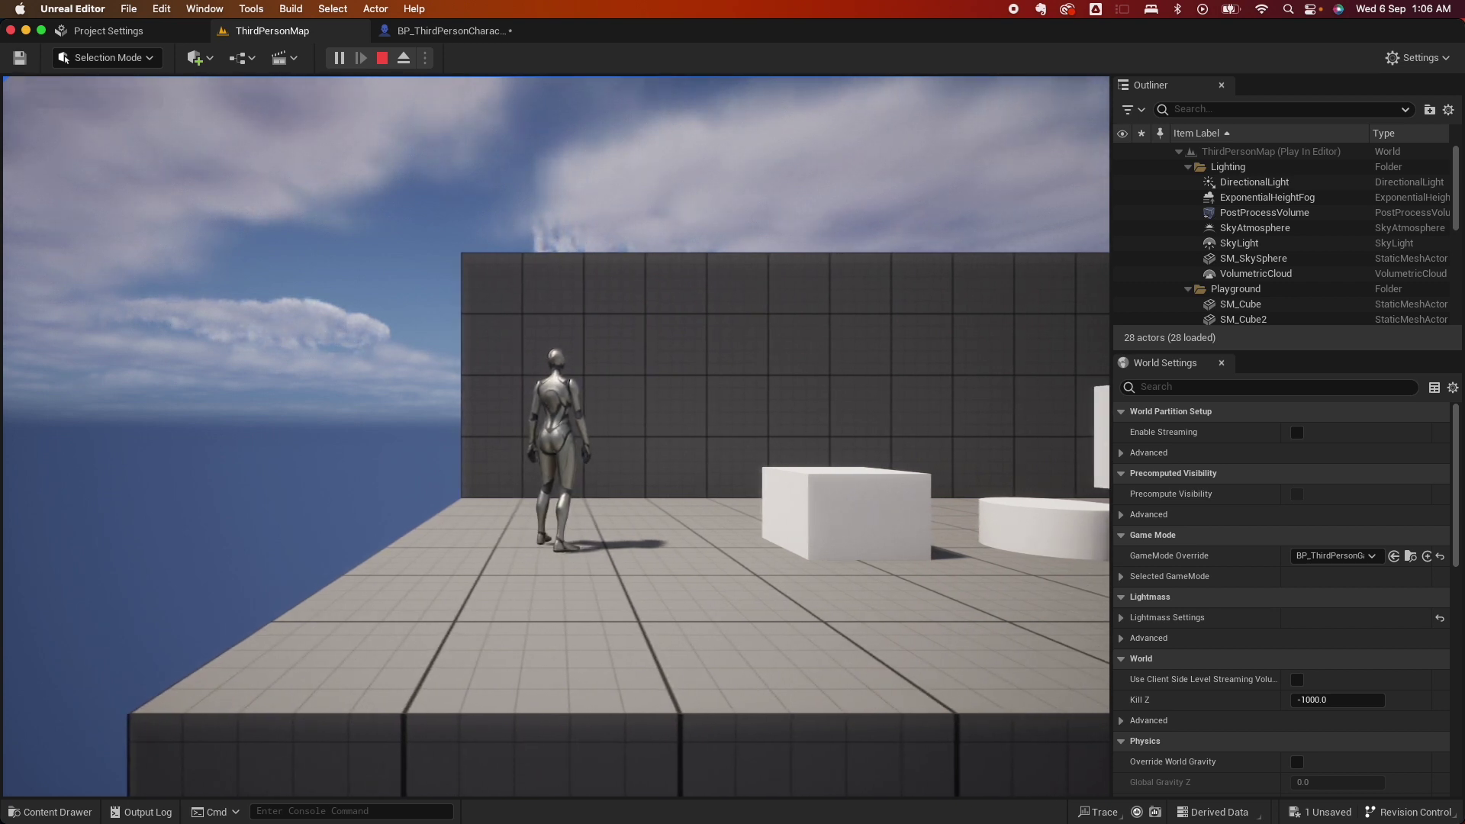
key("d")
key("a")
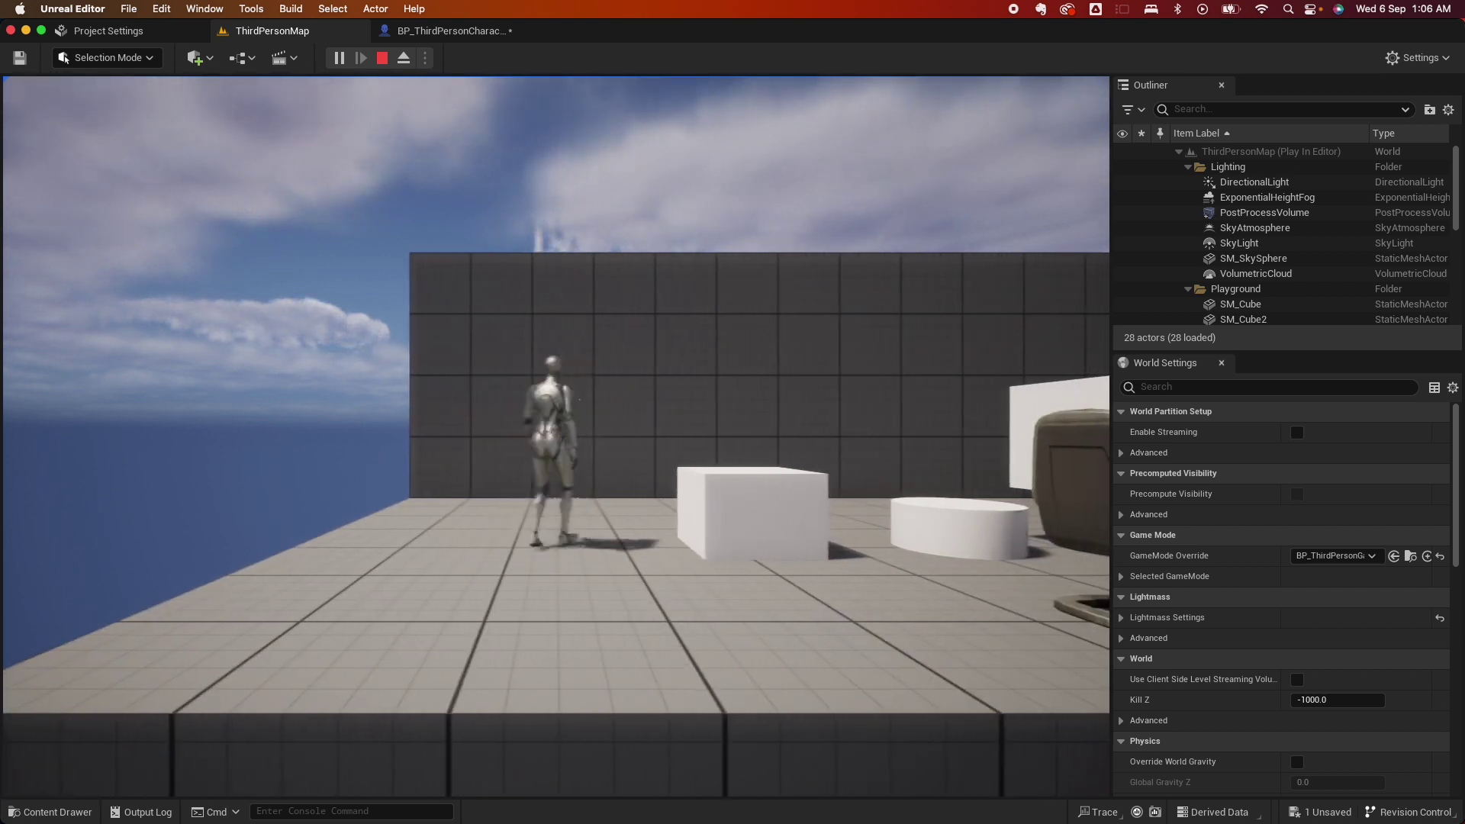
key("d")
key("d")
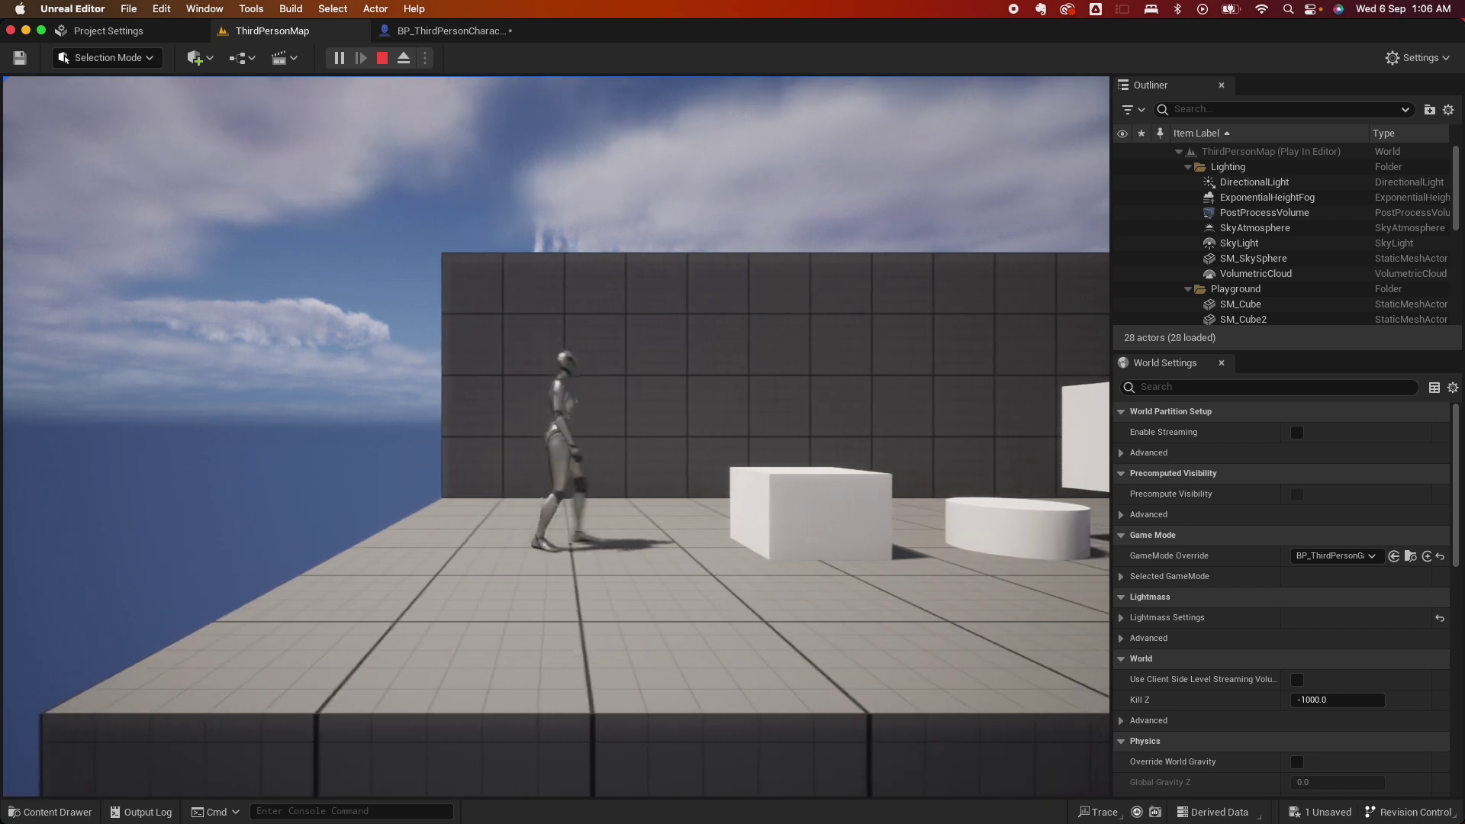
key("a")
key("d")
key("d")
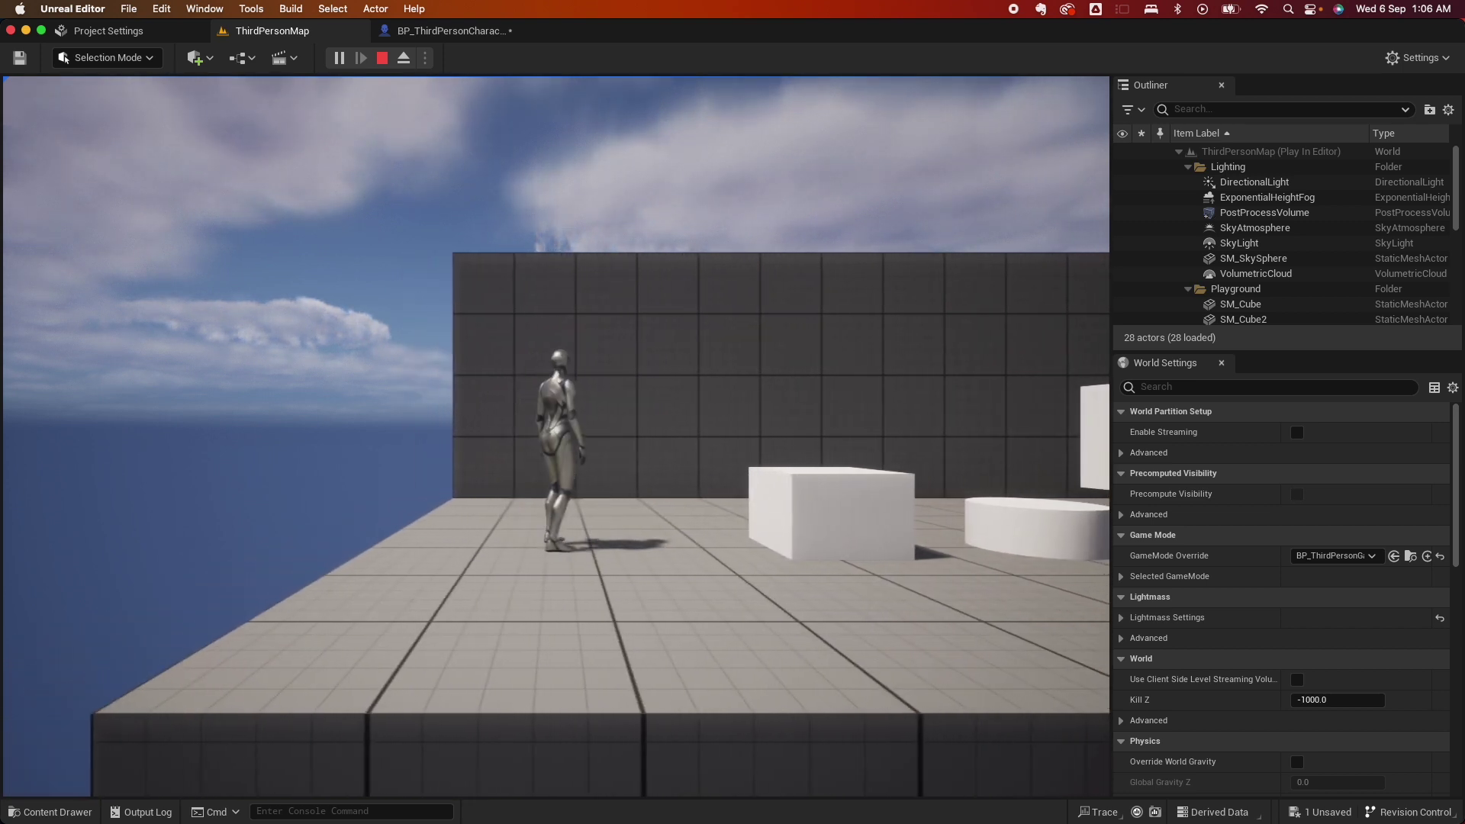
key("Escape")
left_click(450, 30)
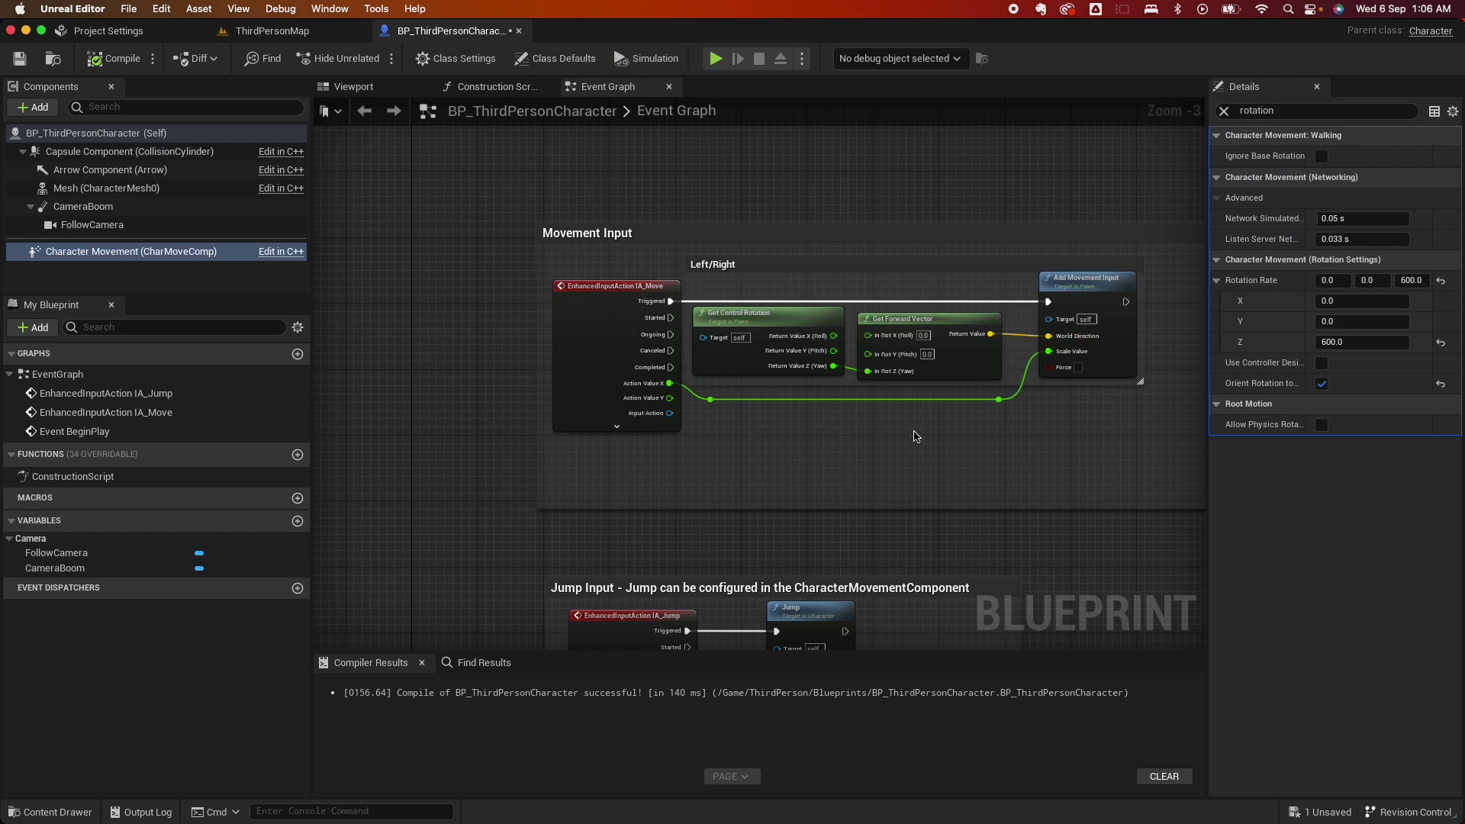
Center the movement nodes in the Event Graph and break the yaw link into Get Forward Vector.
right_click_drag(787, 258, 710, 257)
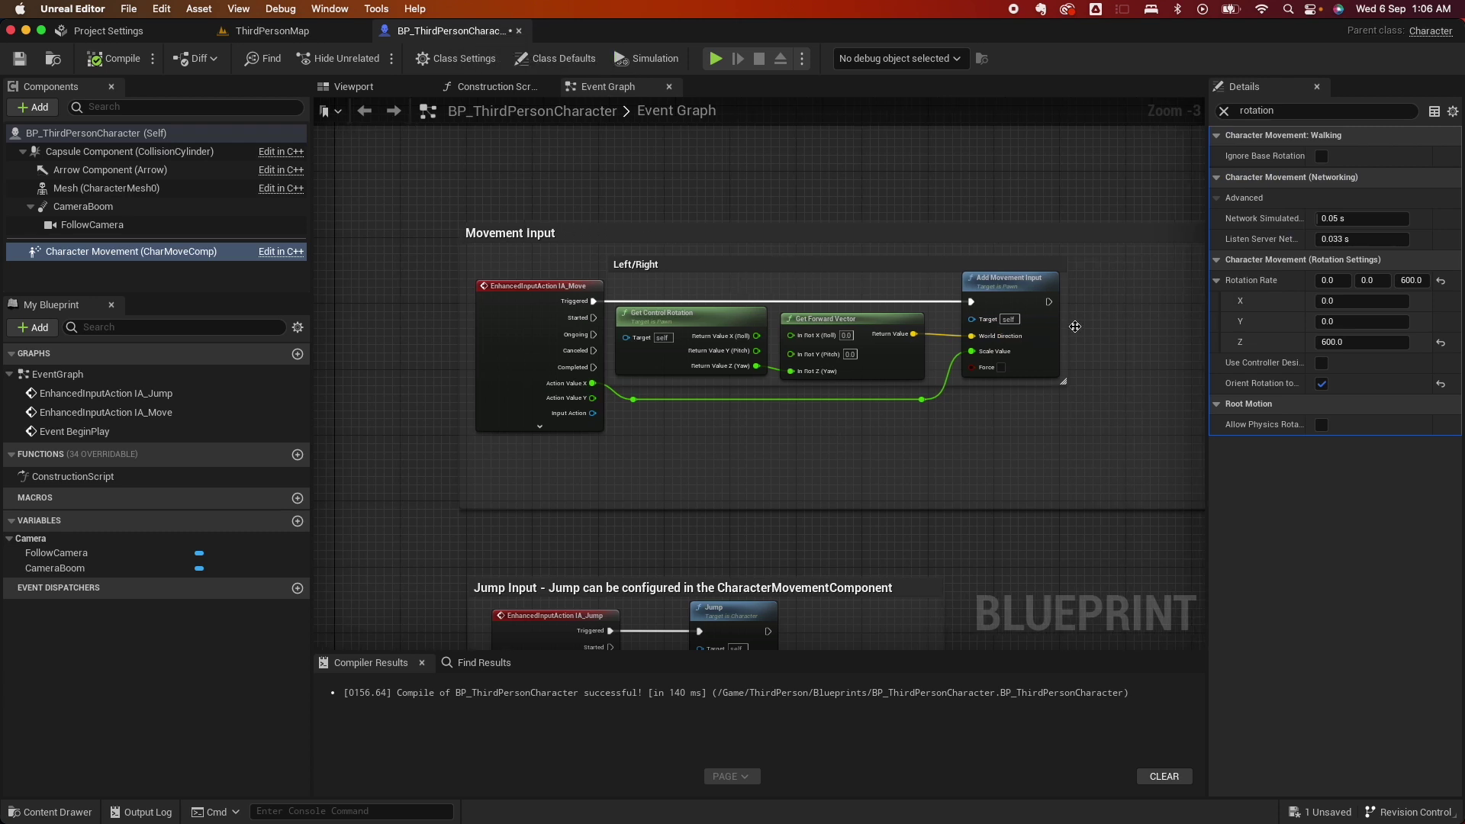
right_click_drag(794, 295, 719, 295)
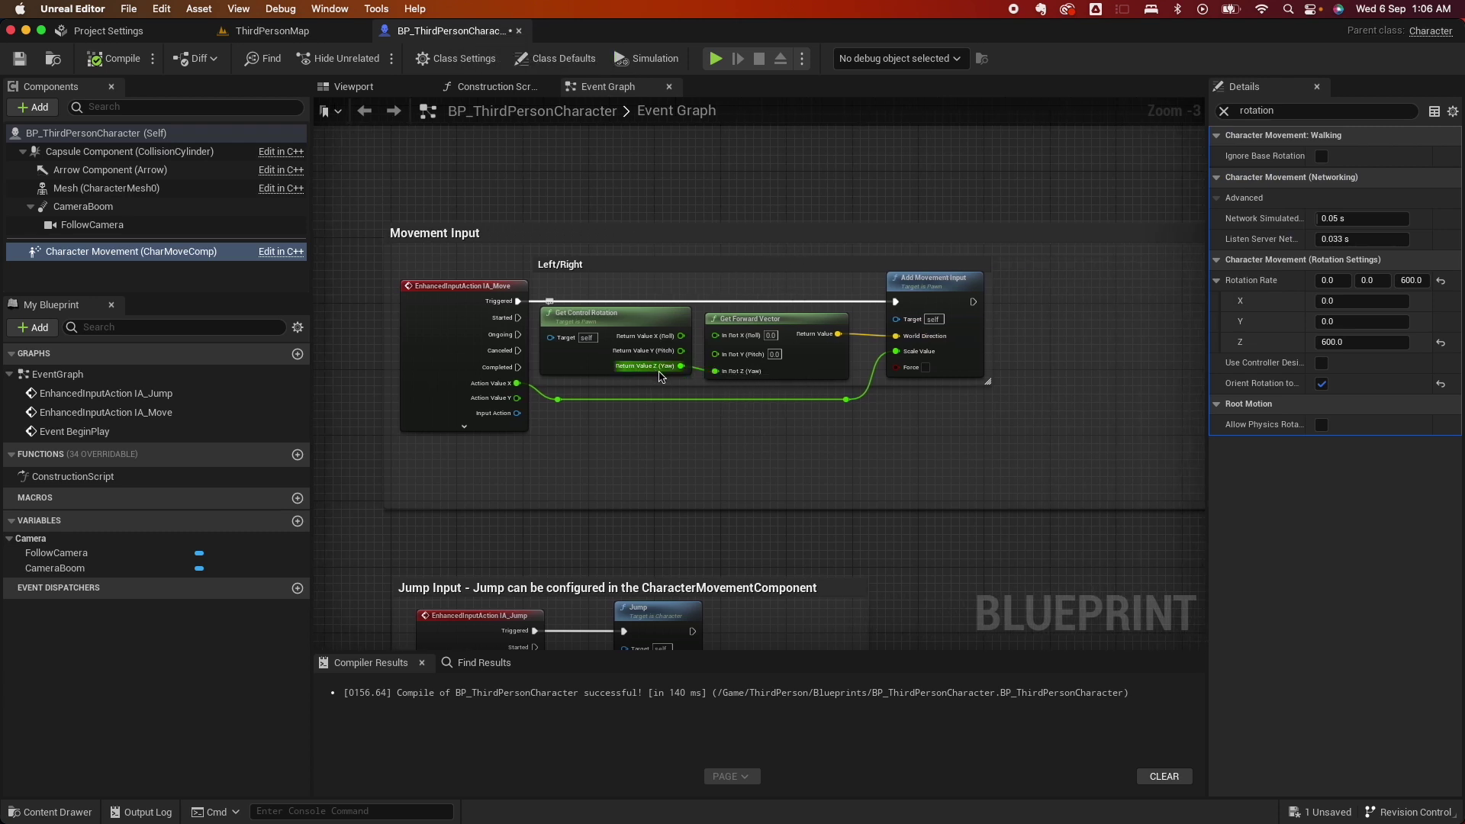
scroll(728, 440, "up", 1)
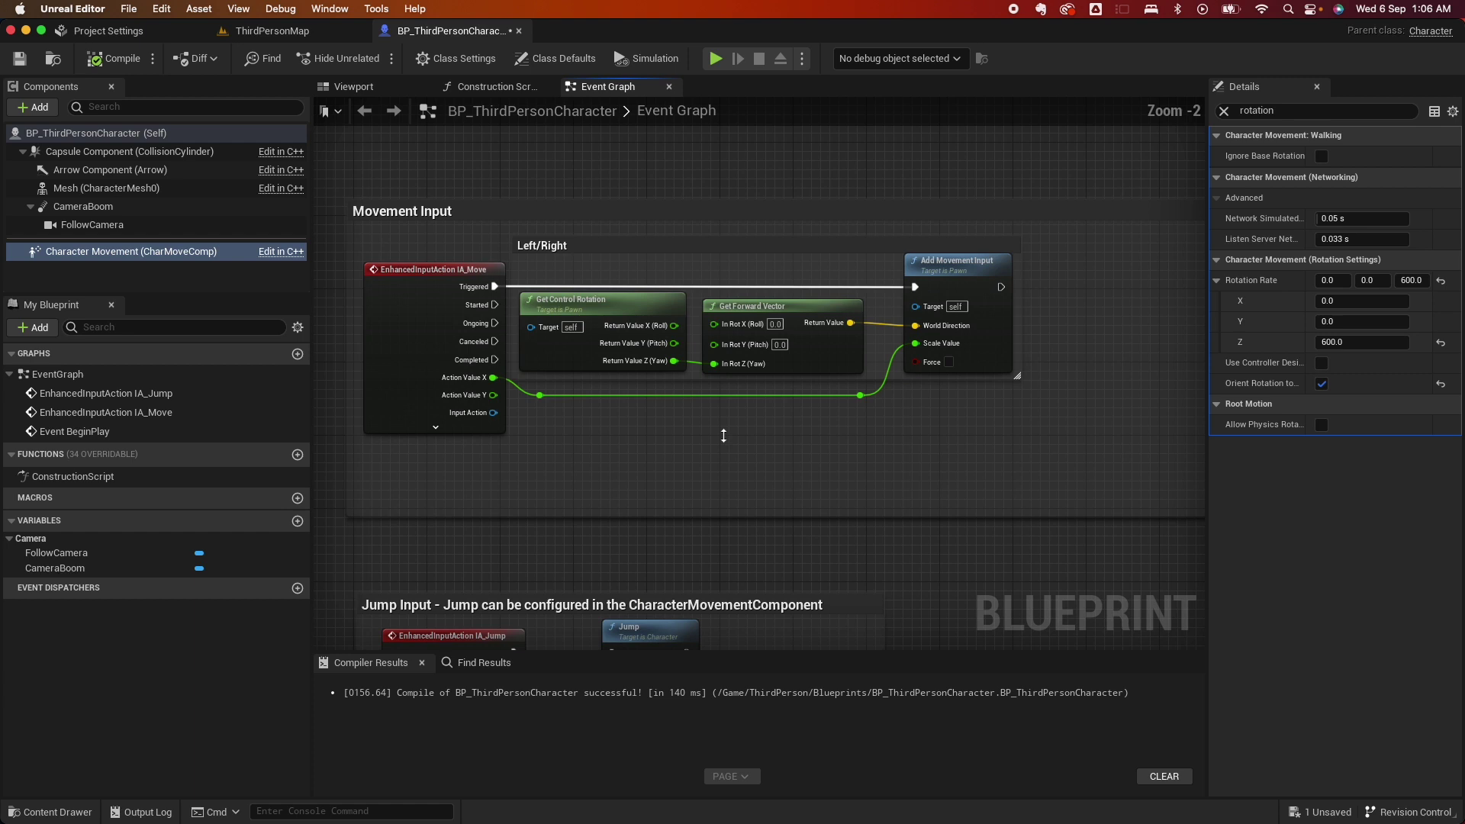
left_click(673, 363, "alt")
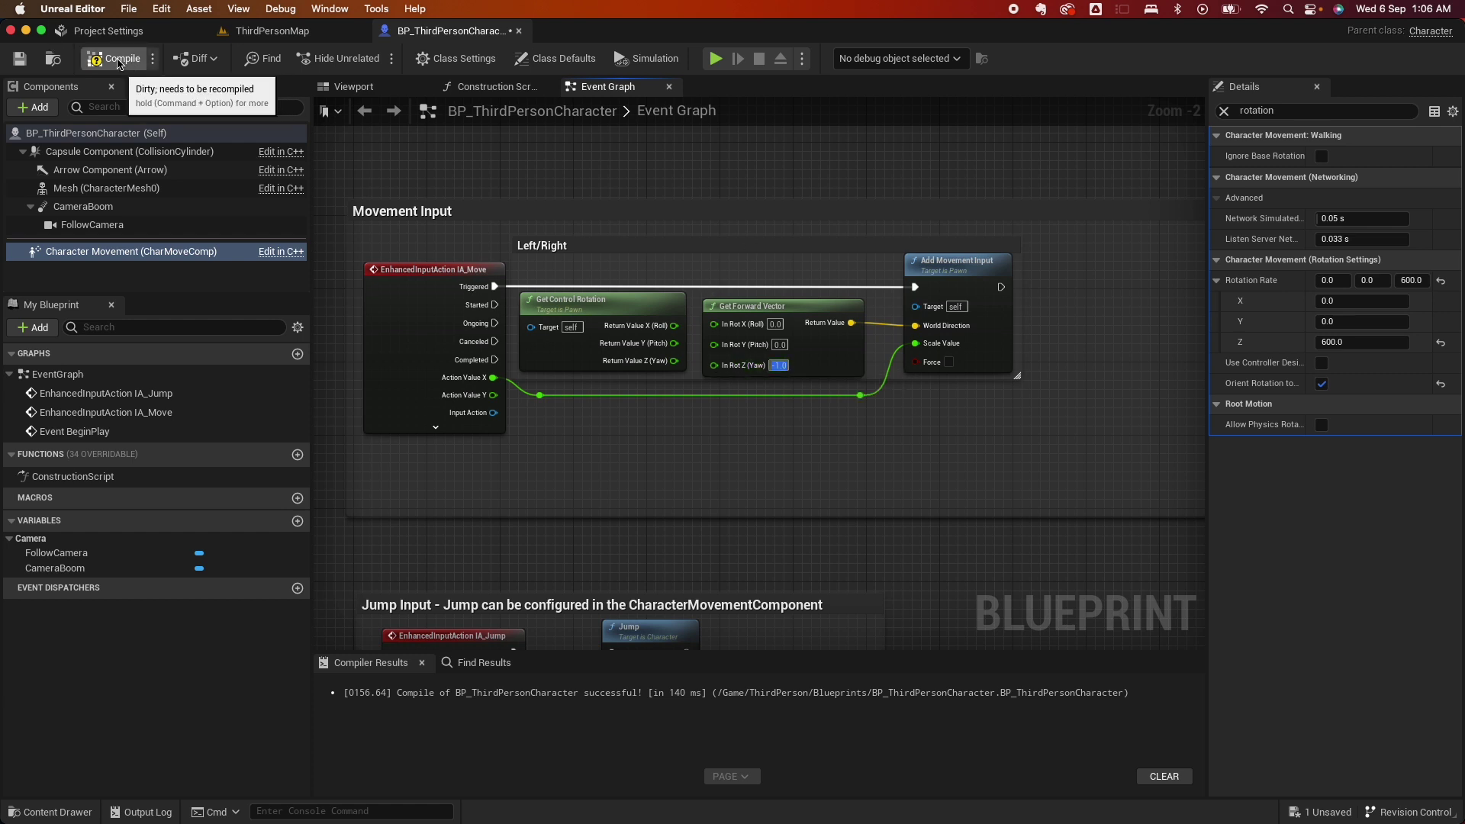
Start a play session of ThirdPersonMap and run the character right and left toward the white box.
left_click(272, 30)
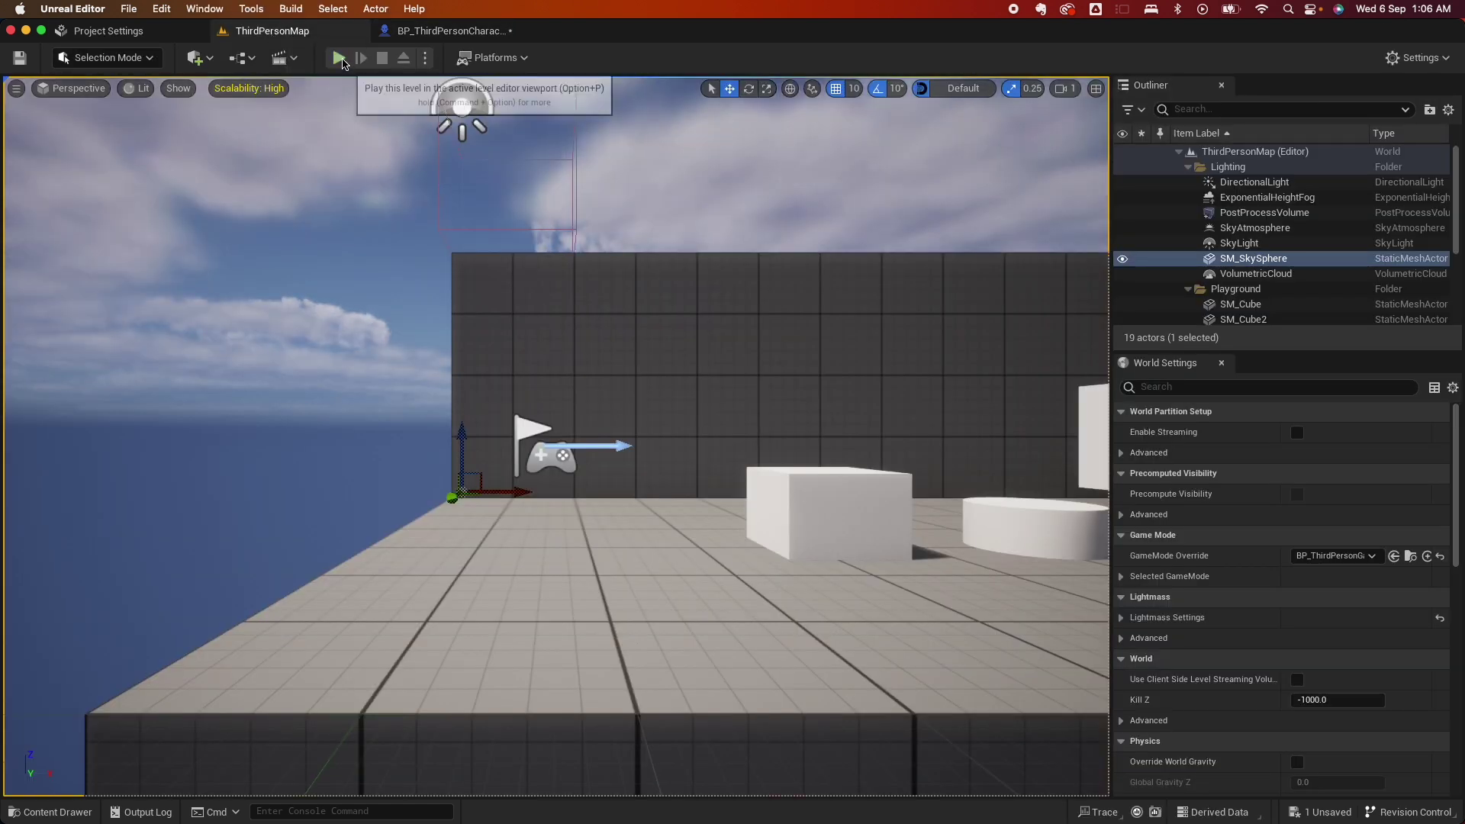
left_click(338, 58)
left_click(641, 496)
key("d")
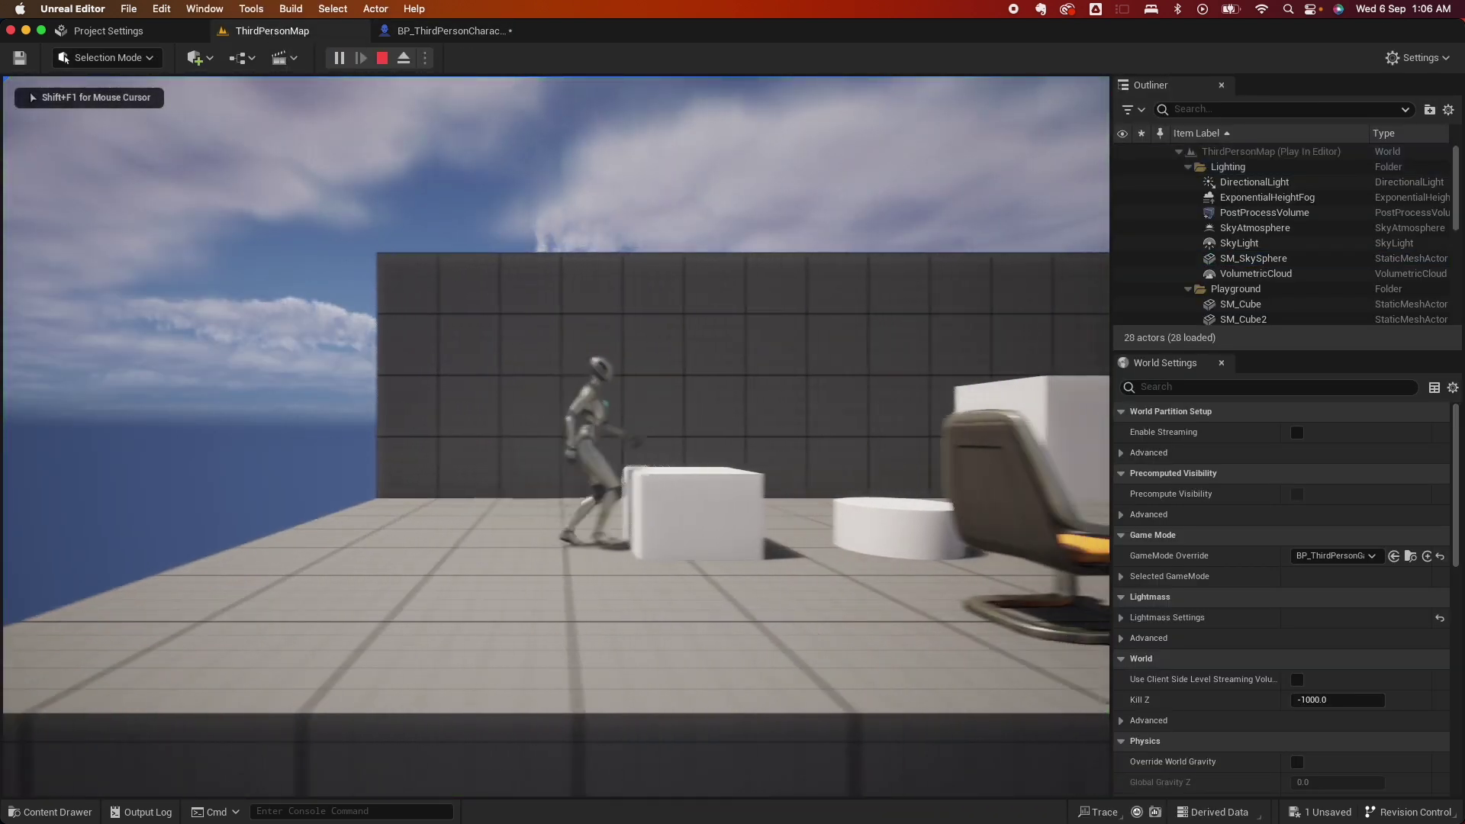
key("a")
key("a")
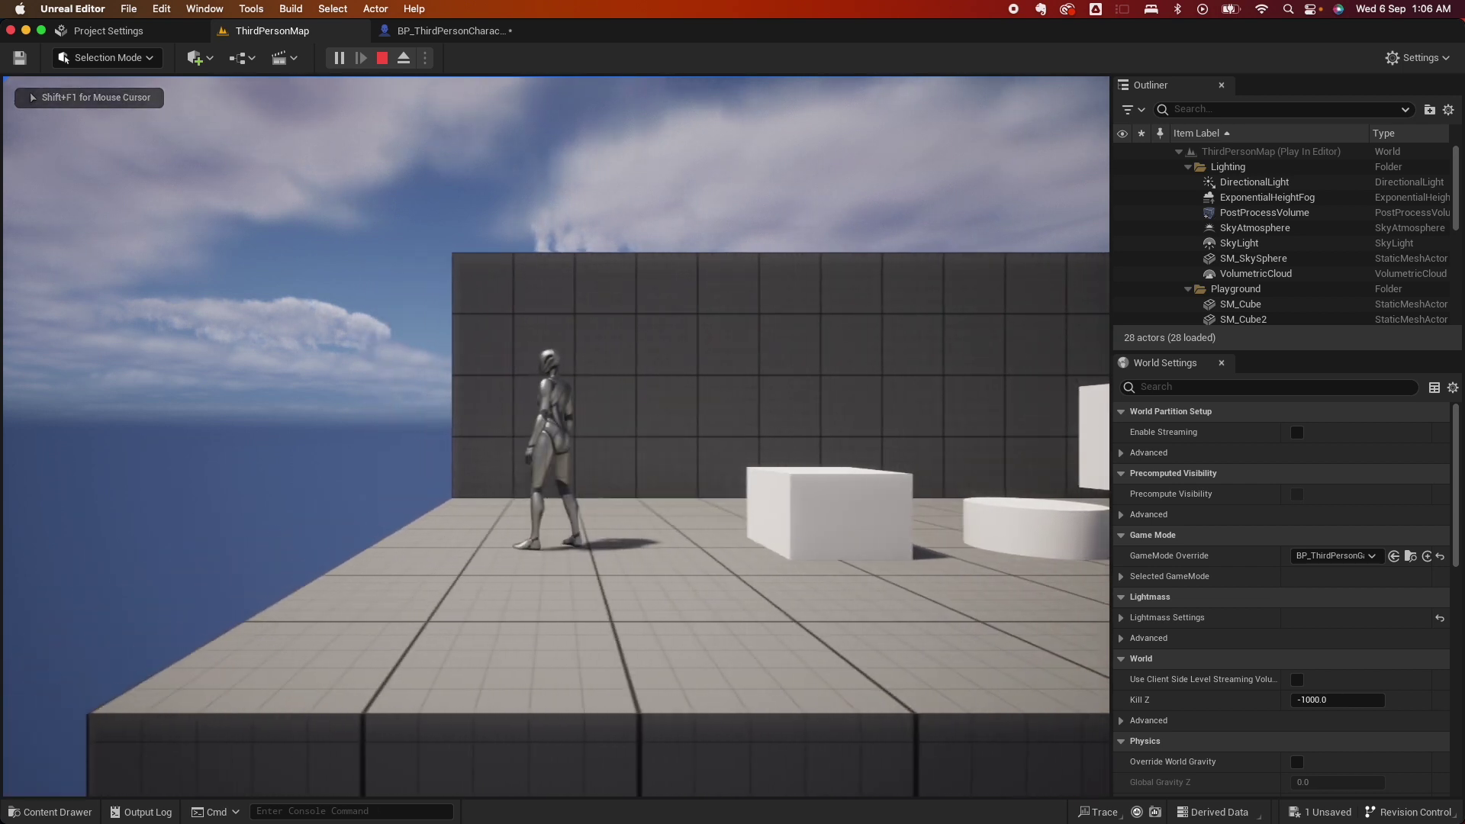
key("d")
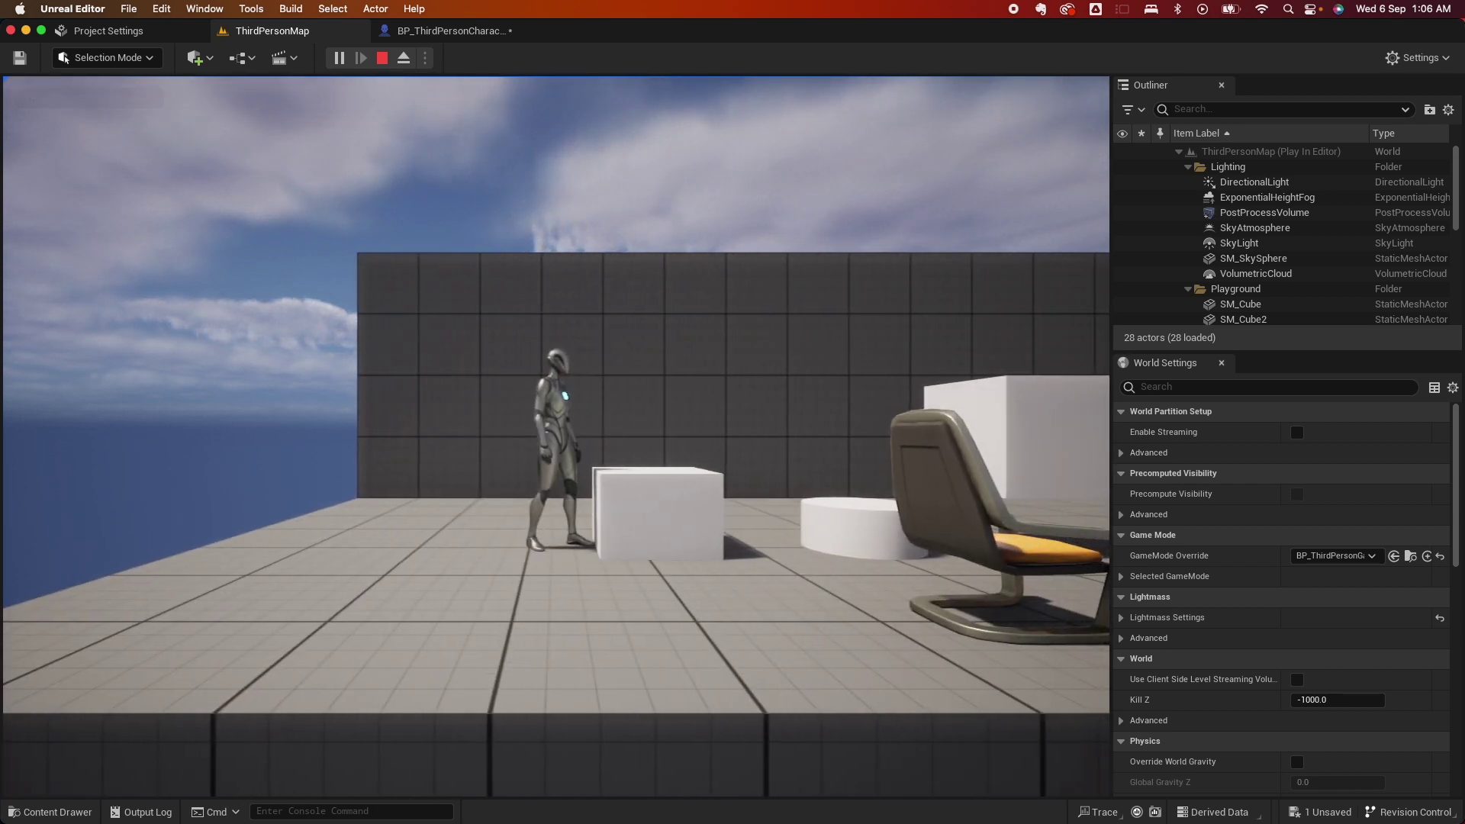
key("a")
key("d")
Keep reversing the character's direction, jumping it onto the white box and back off.
key("a")
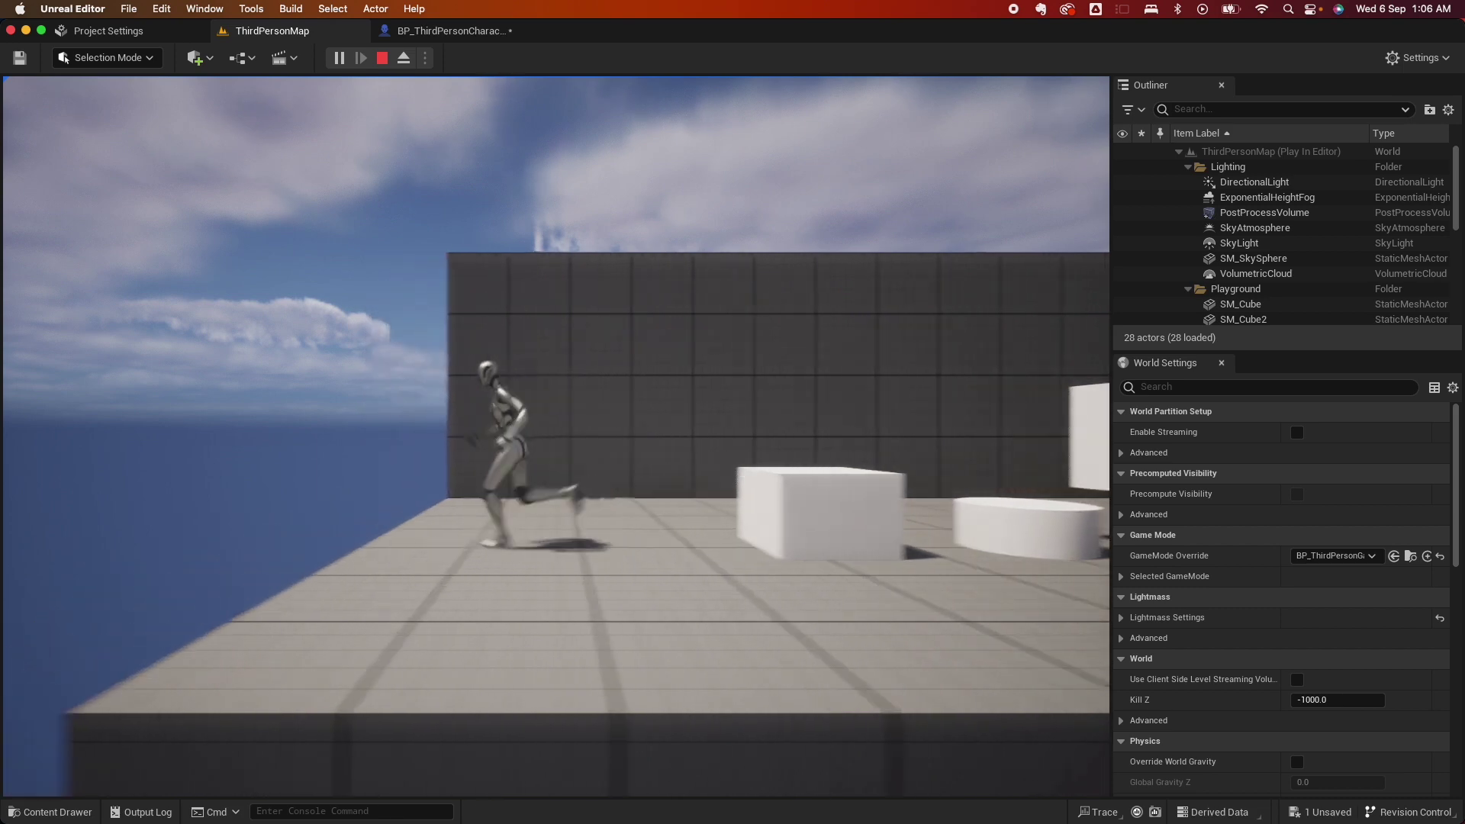
key("d")
key("a")
key("d")
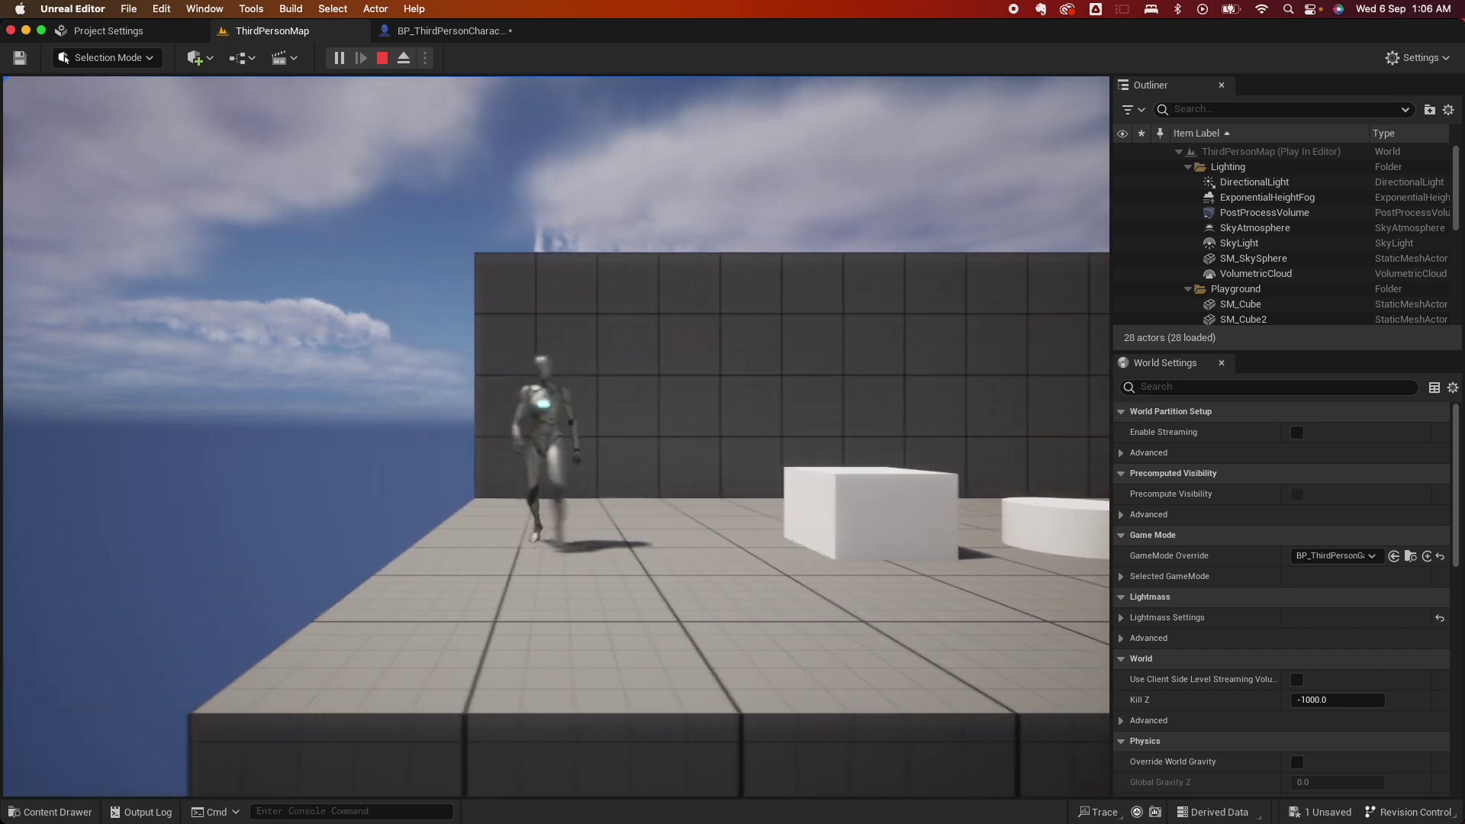
key("space")
key("a")
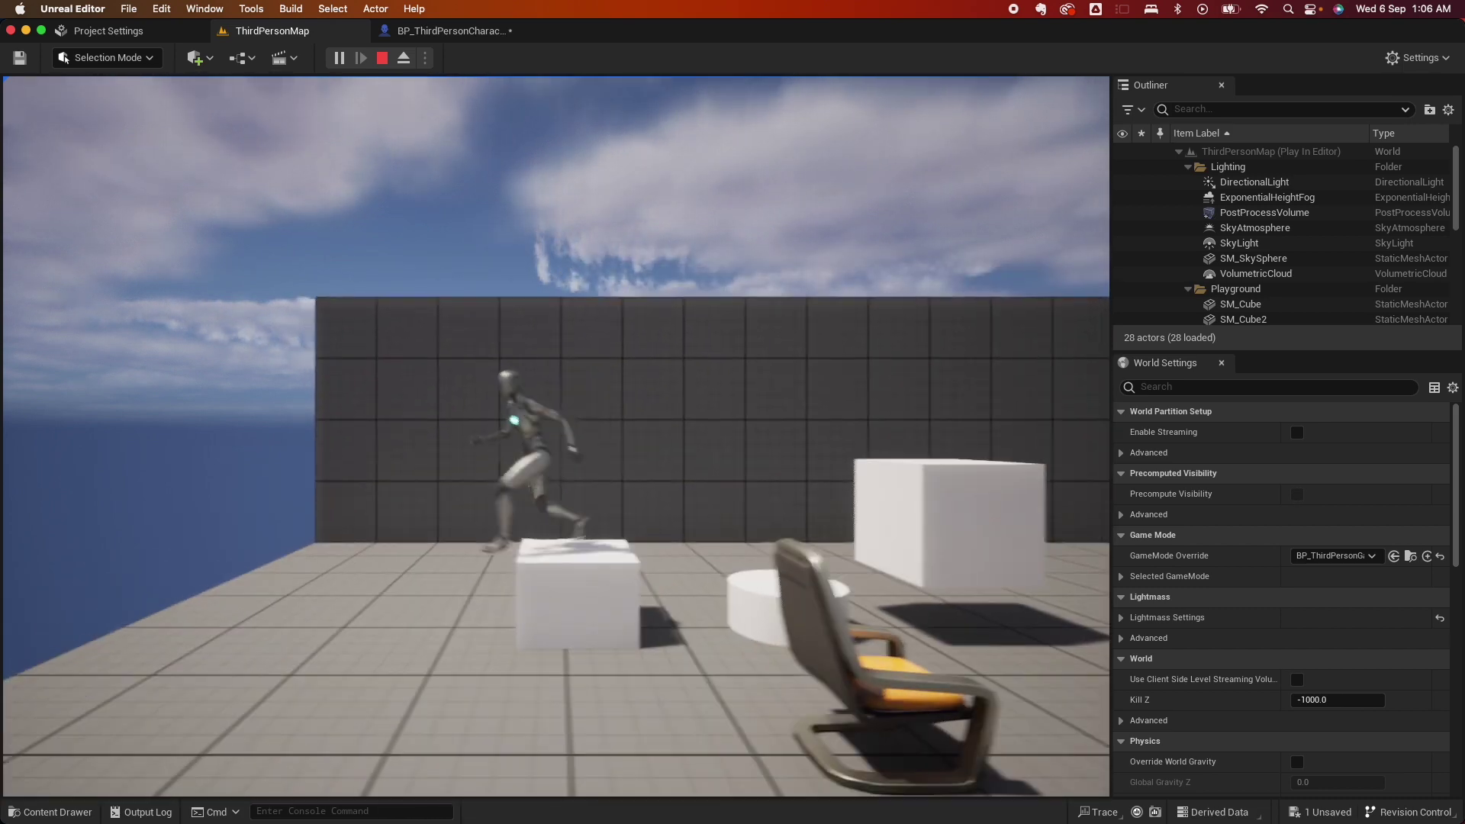
key("d")
key("a")
key("d")
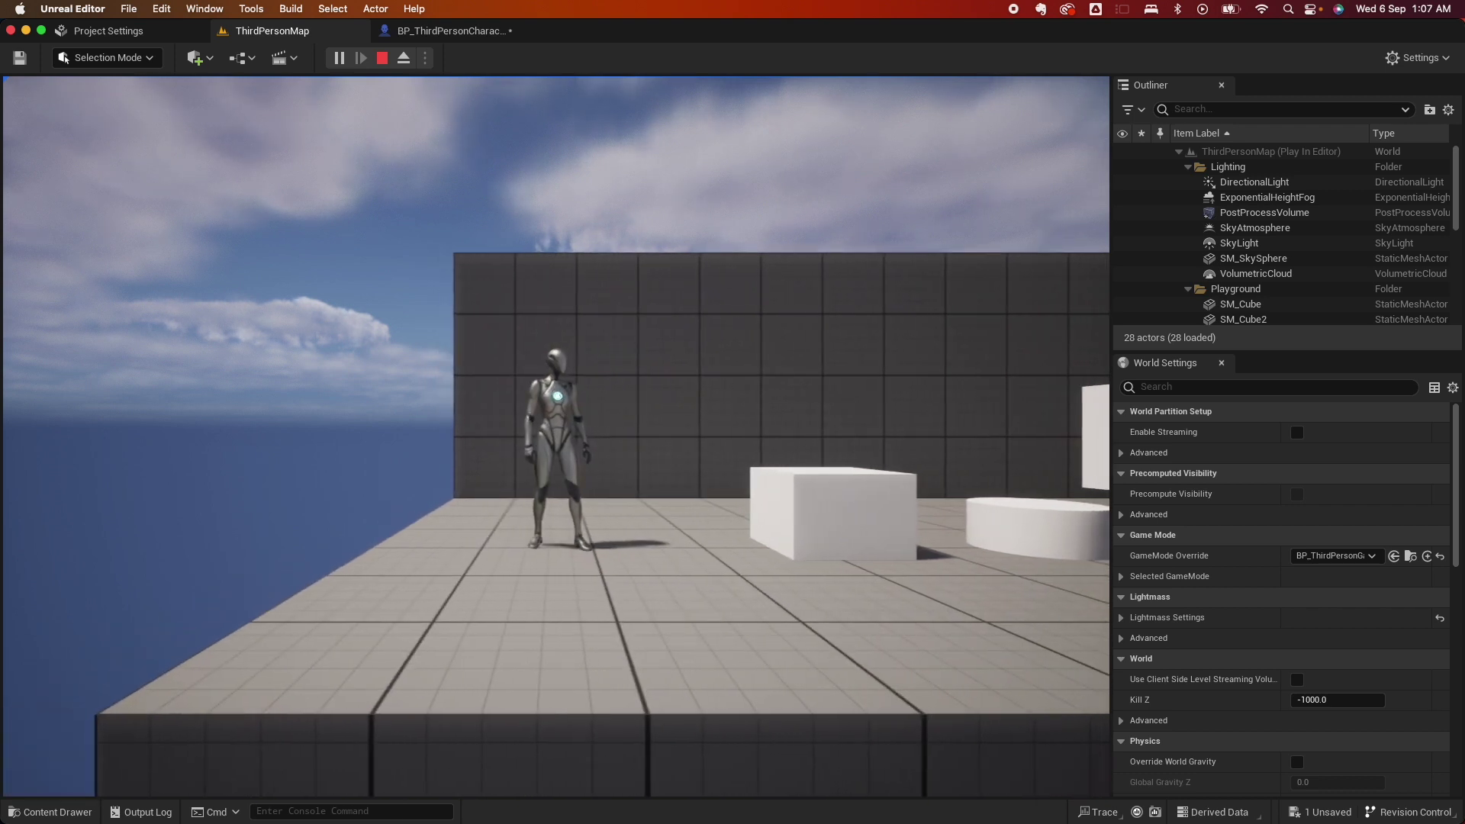
Stop playing, save the BP_ThirdPersonCharacter blueprint, and return to the ThirdPersonMap level.
key("Escape")
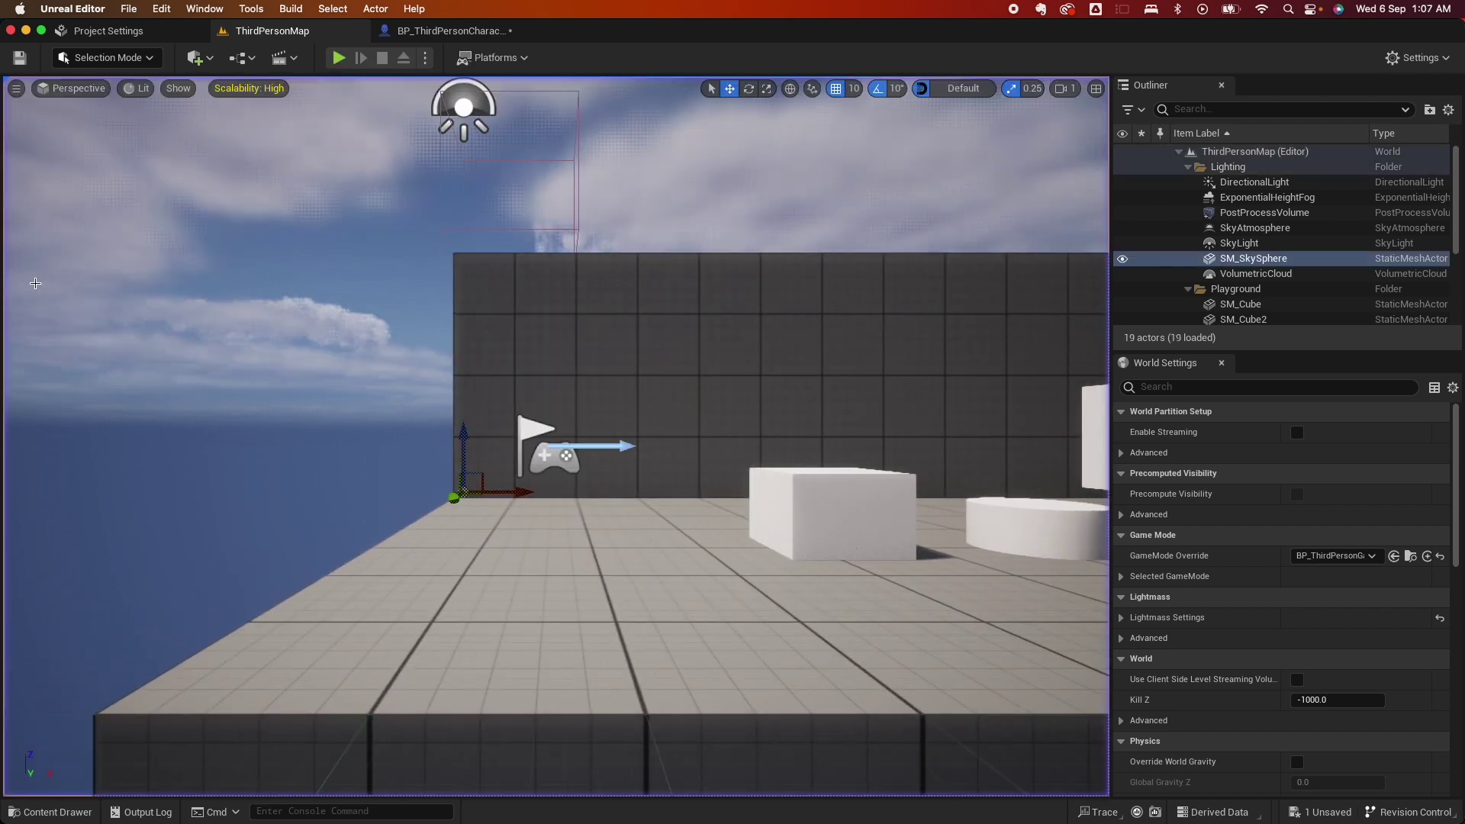
left_click(451, 32)
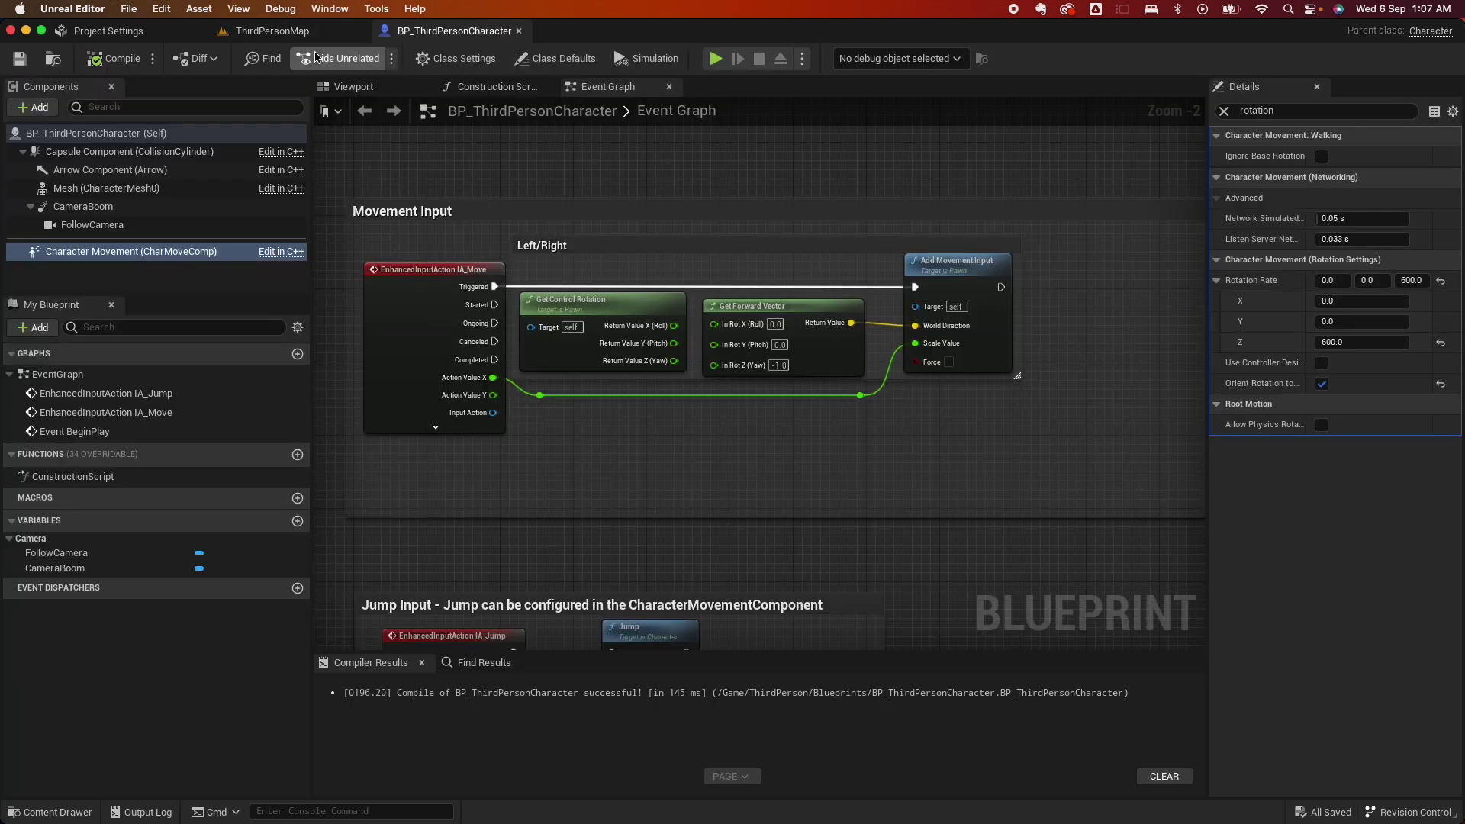
left_click(343, 58)
left_click(289, 33)
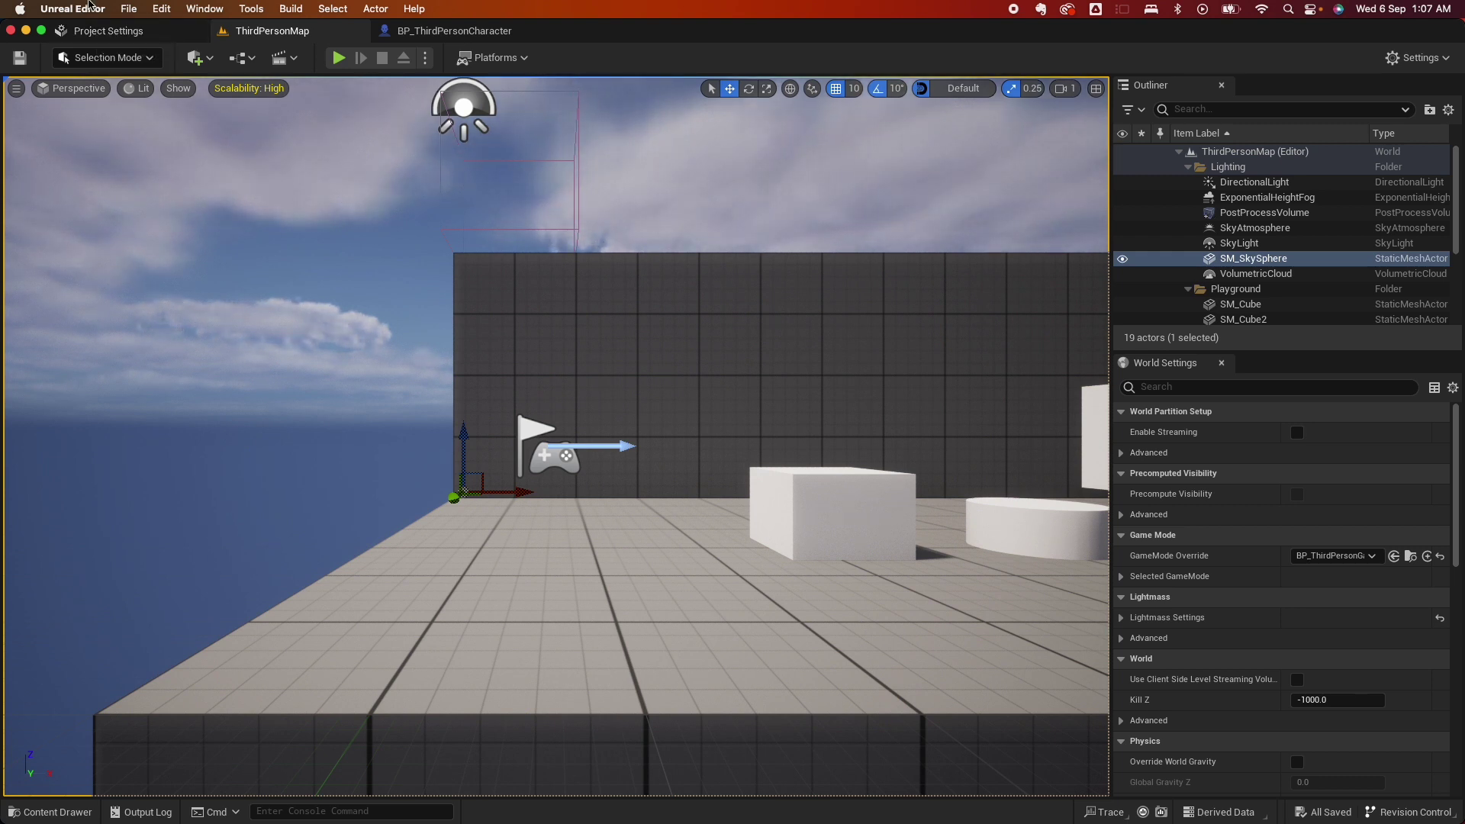
left_click(85, 6)
Quit Unreal Editor and launch Finder from Spotlight search.
left_click(98, 165)
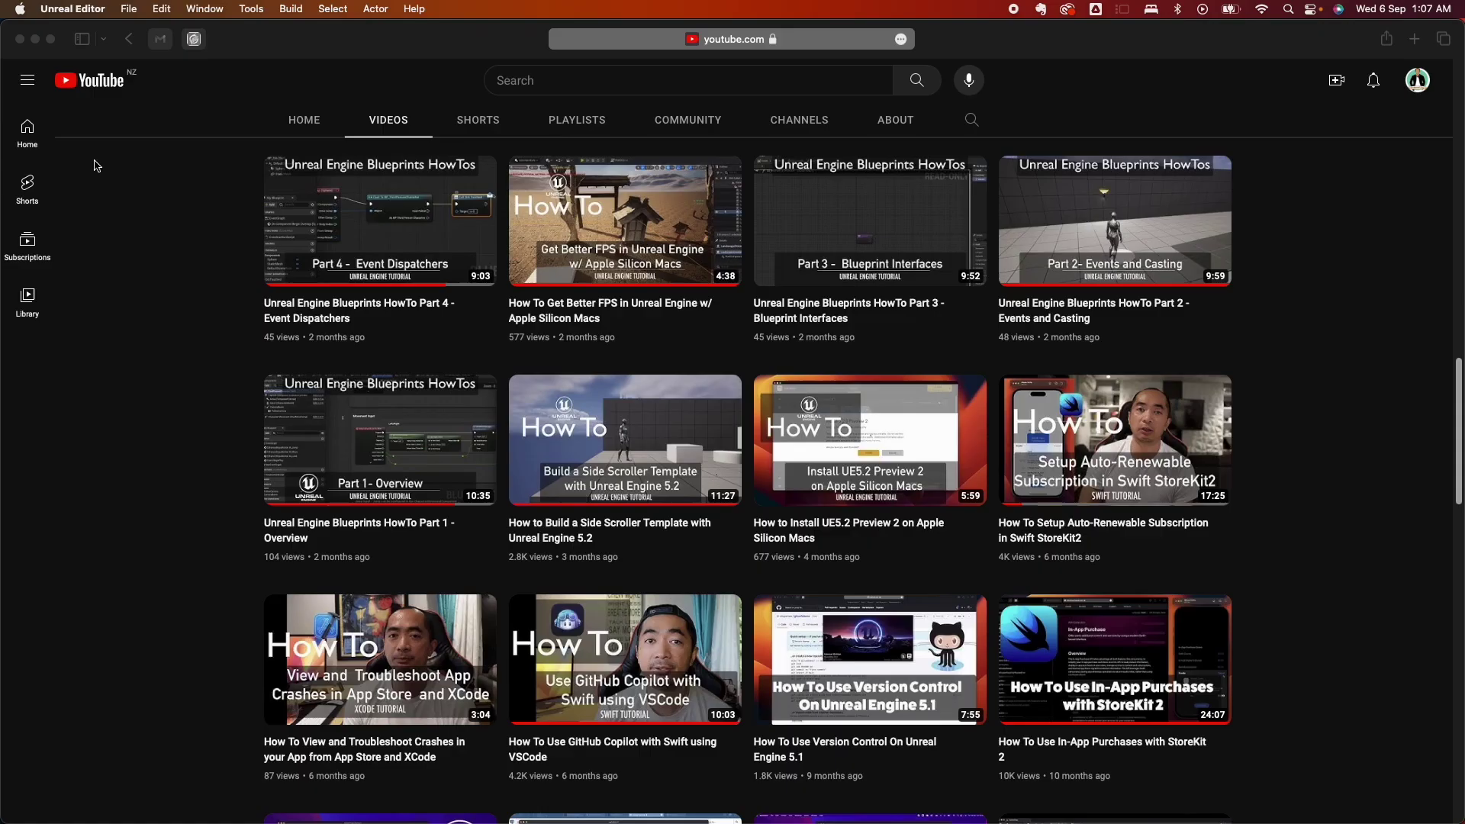
key("super+space")
type("f")
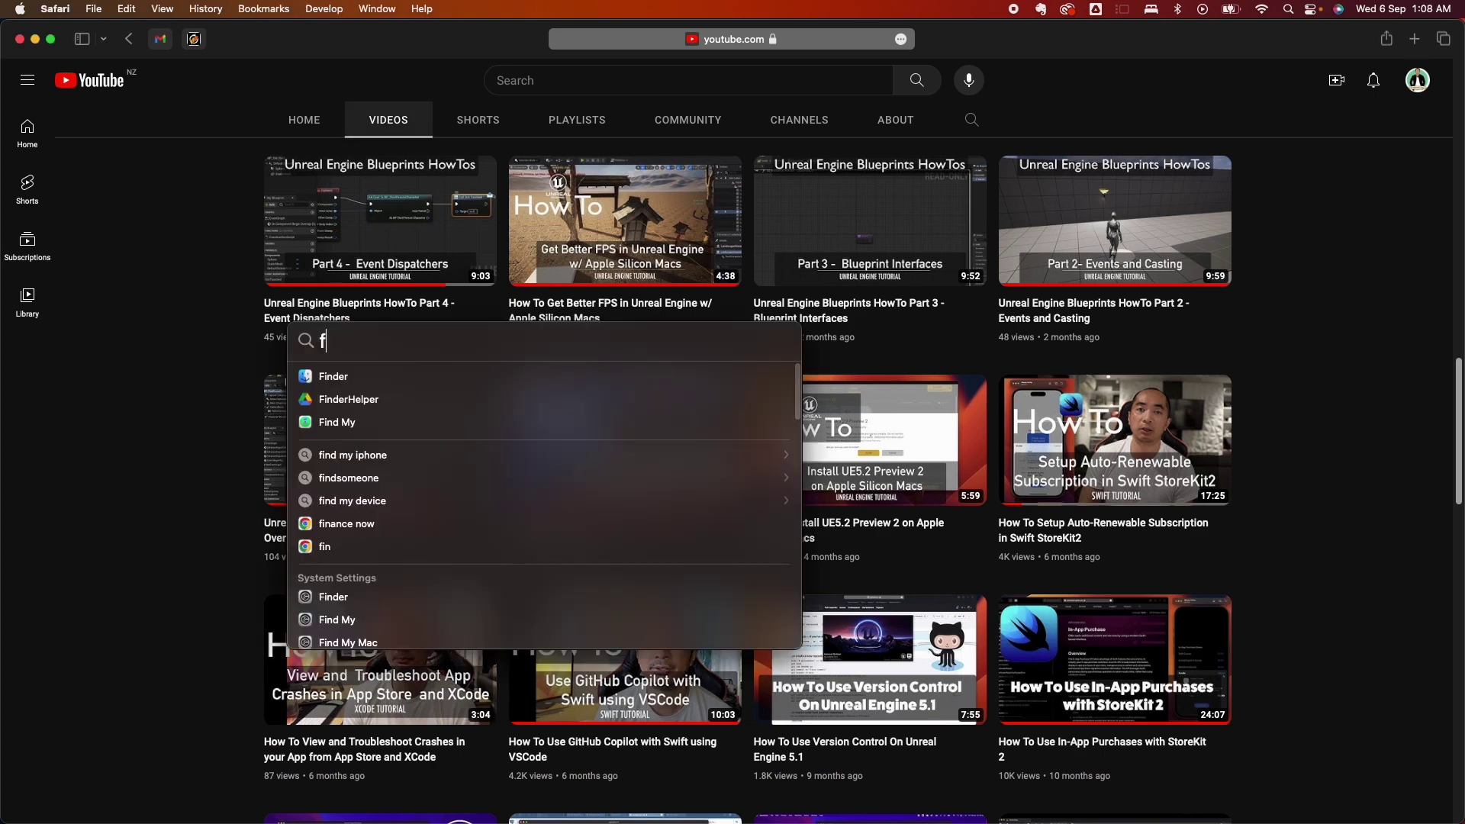
type("inder")
key("Return")
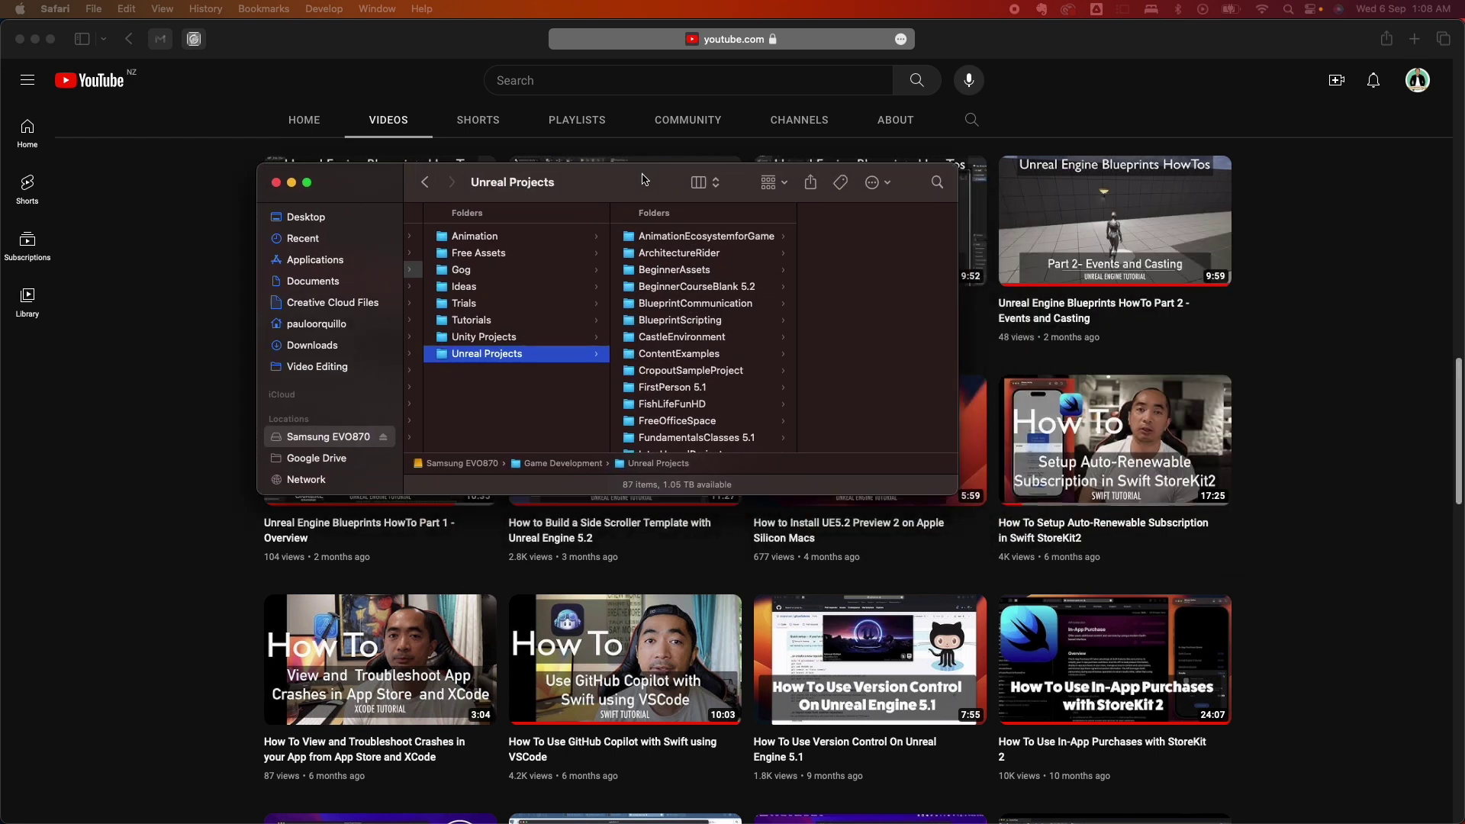
left_click_drag(670, 197, 318, 197)
scroll(396, 345, "down", 15)
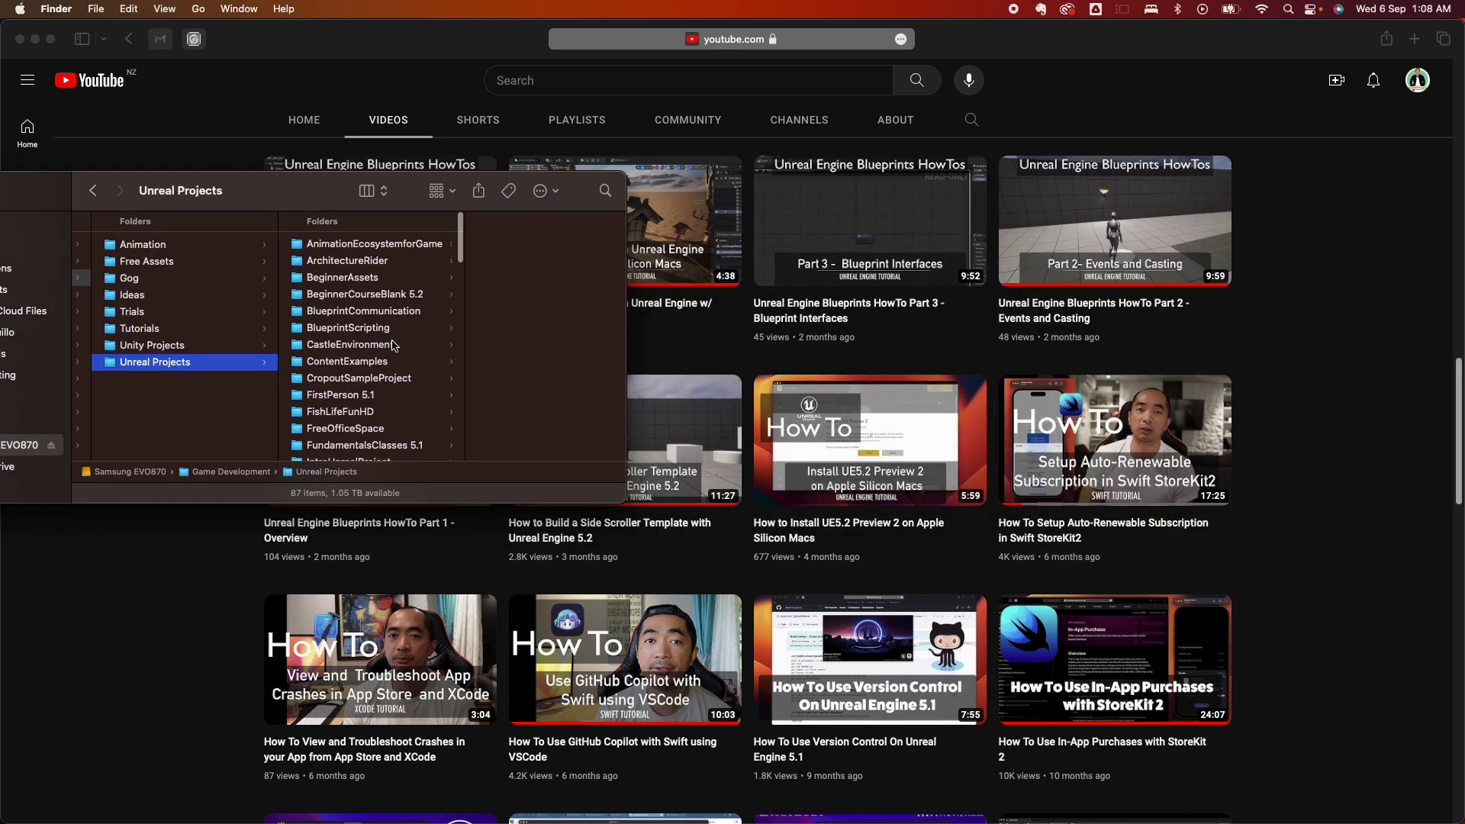
scroll(387, 374, "down", 3)
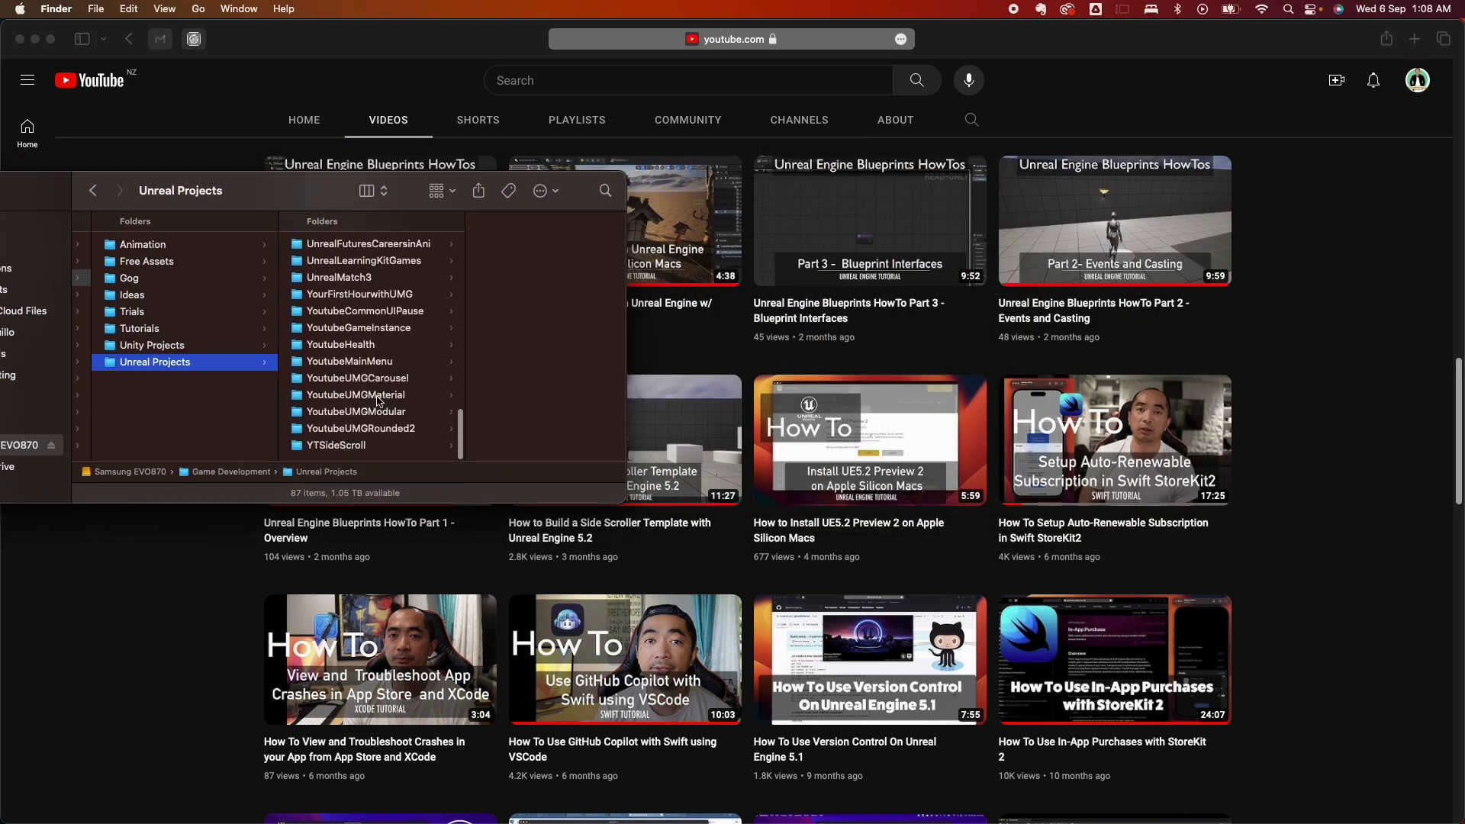
Duplicate the YTSideScroll project folder and name the copy YTSideScrollCopy.
left_click(344, 446)
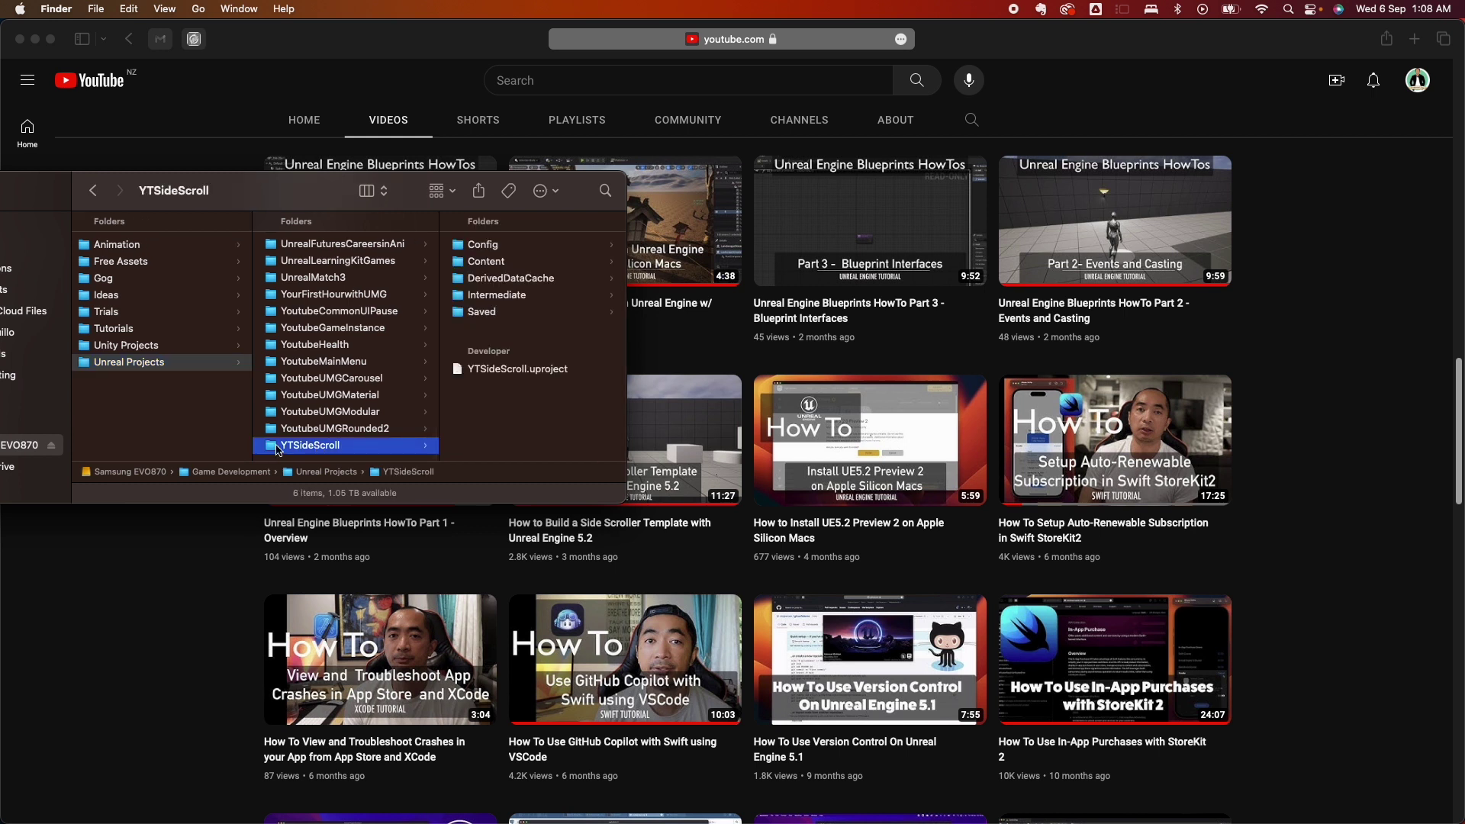
right_click(336, 451)
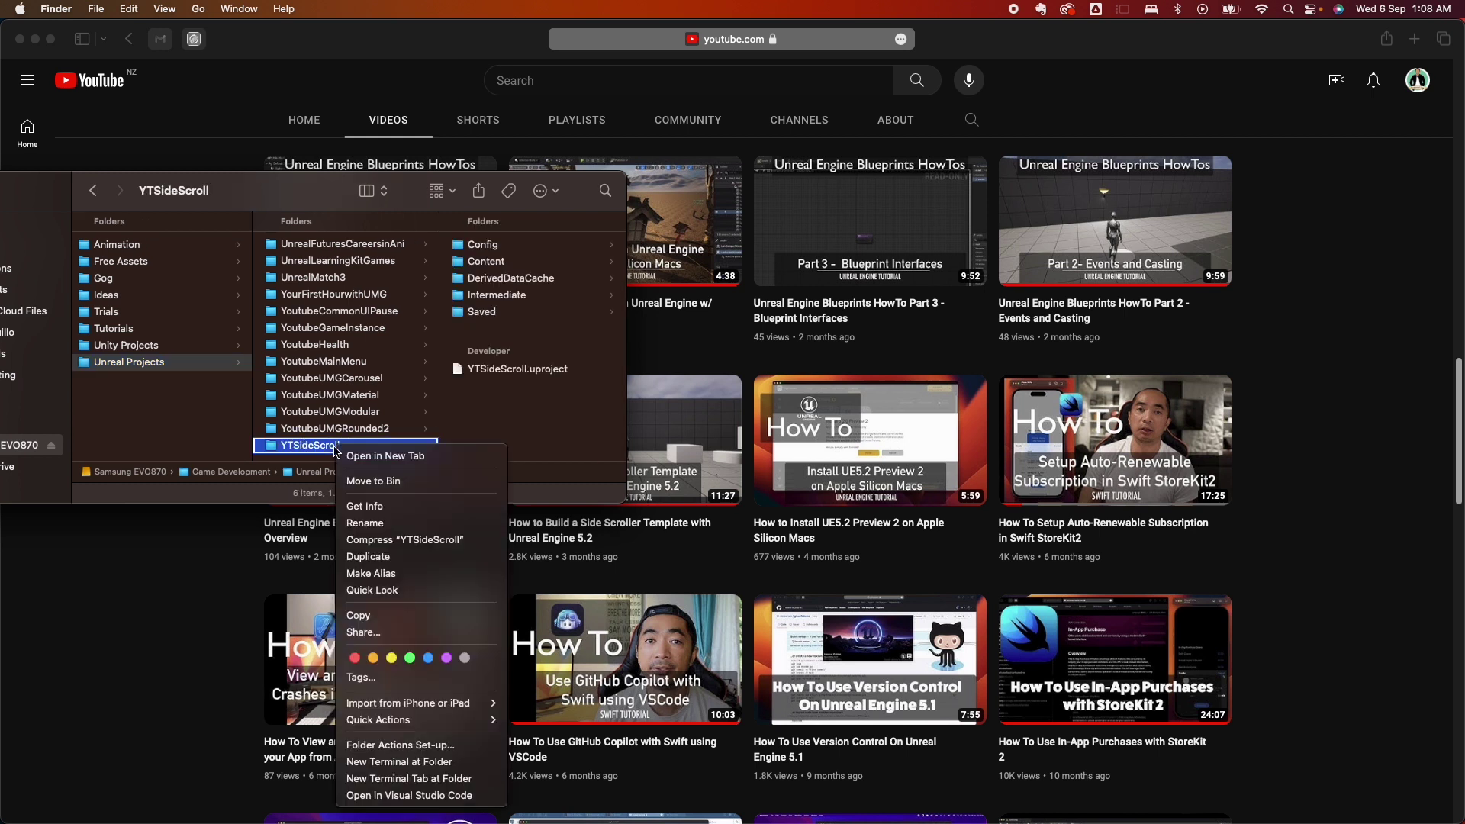
left_click(395, 558)
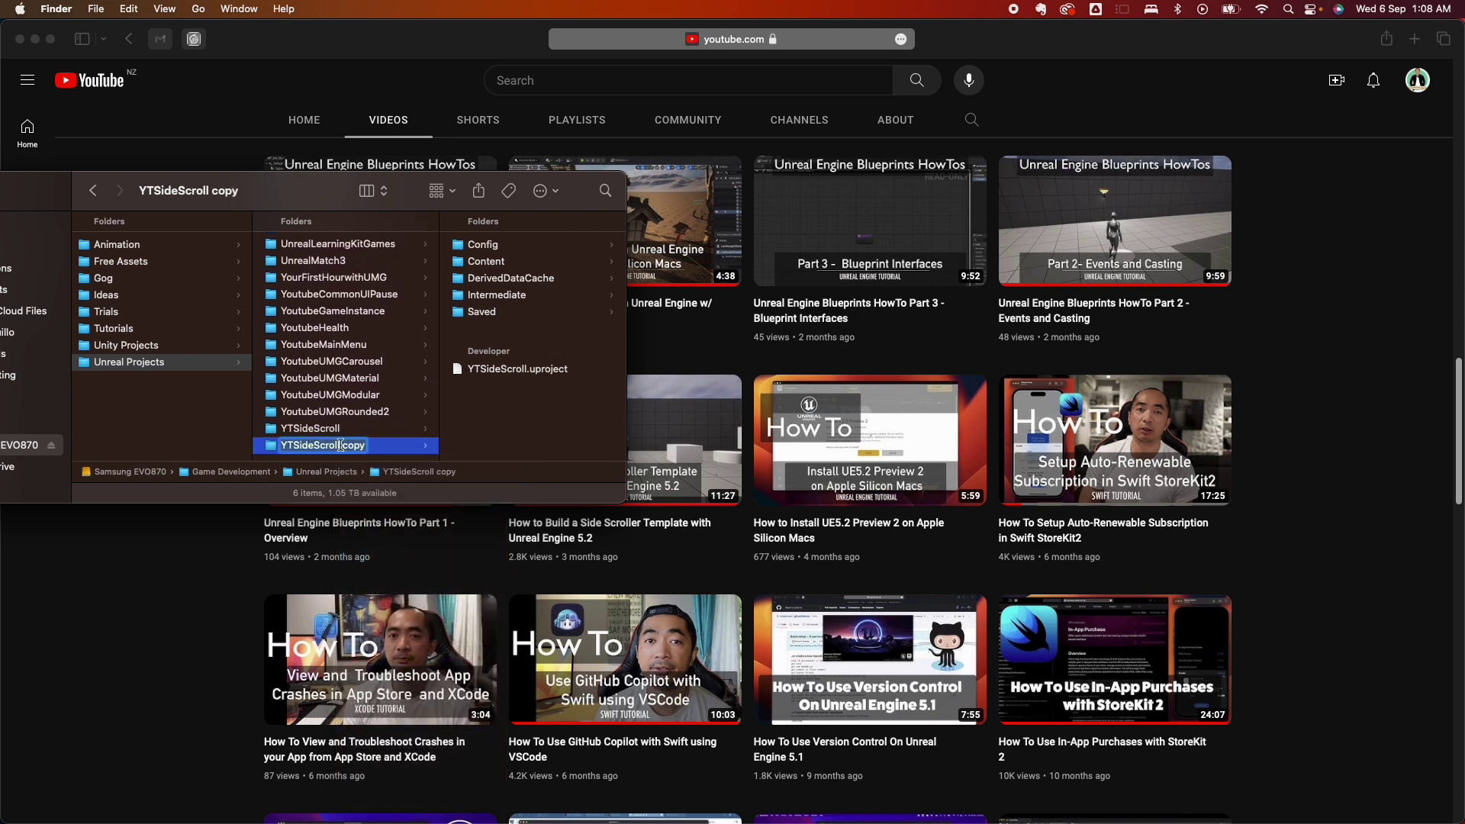
key("Right")
key("Left")
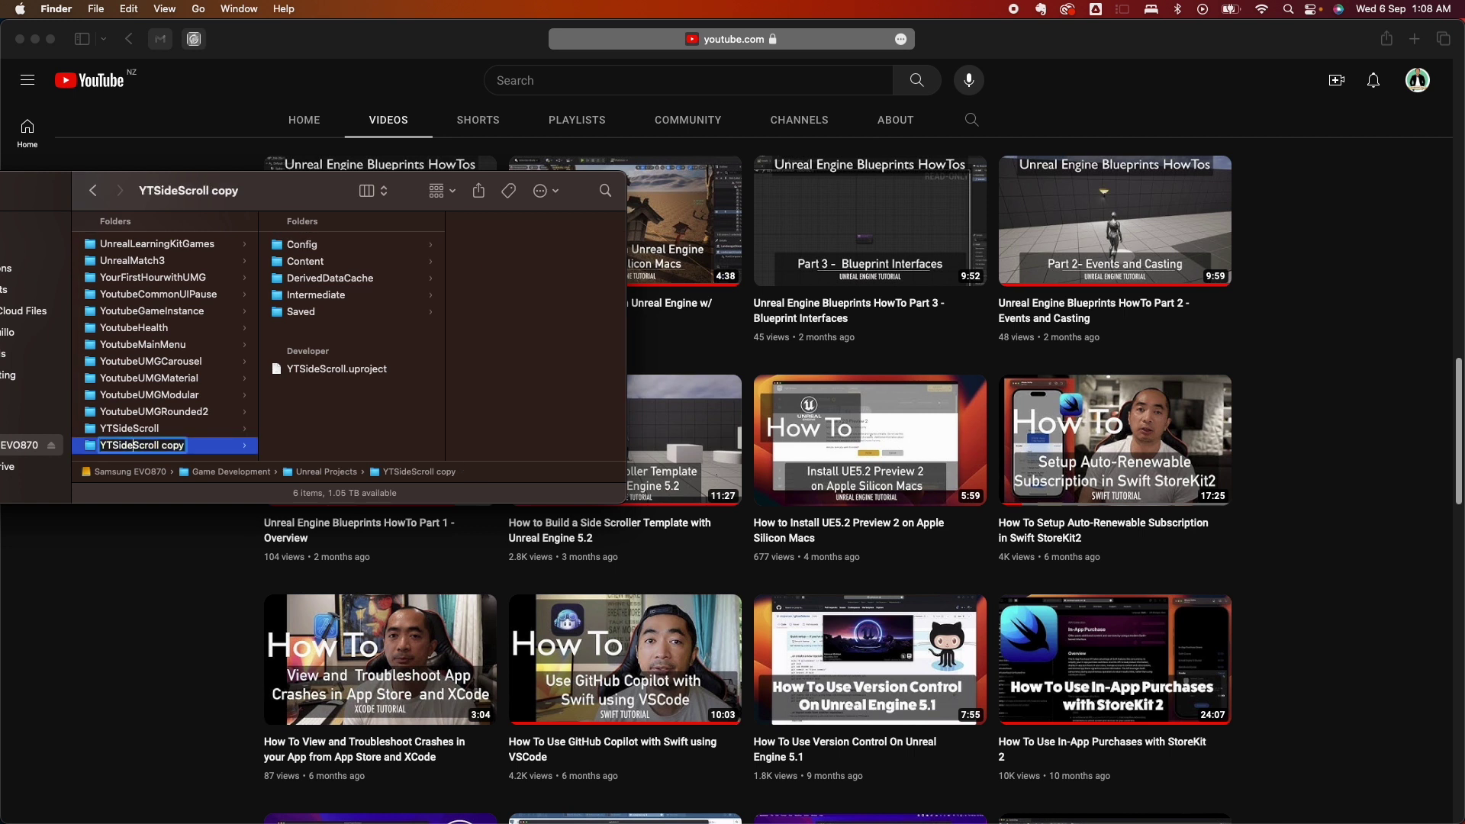
key("Return")
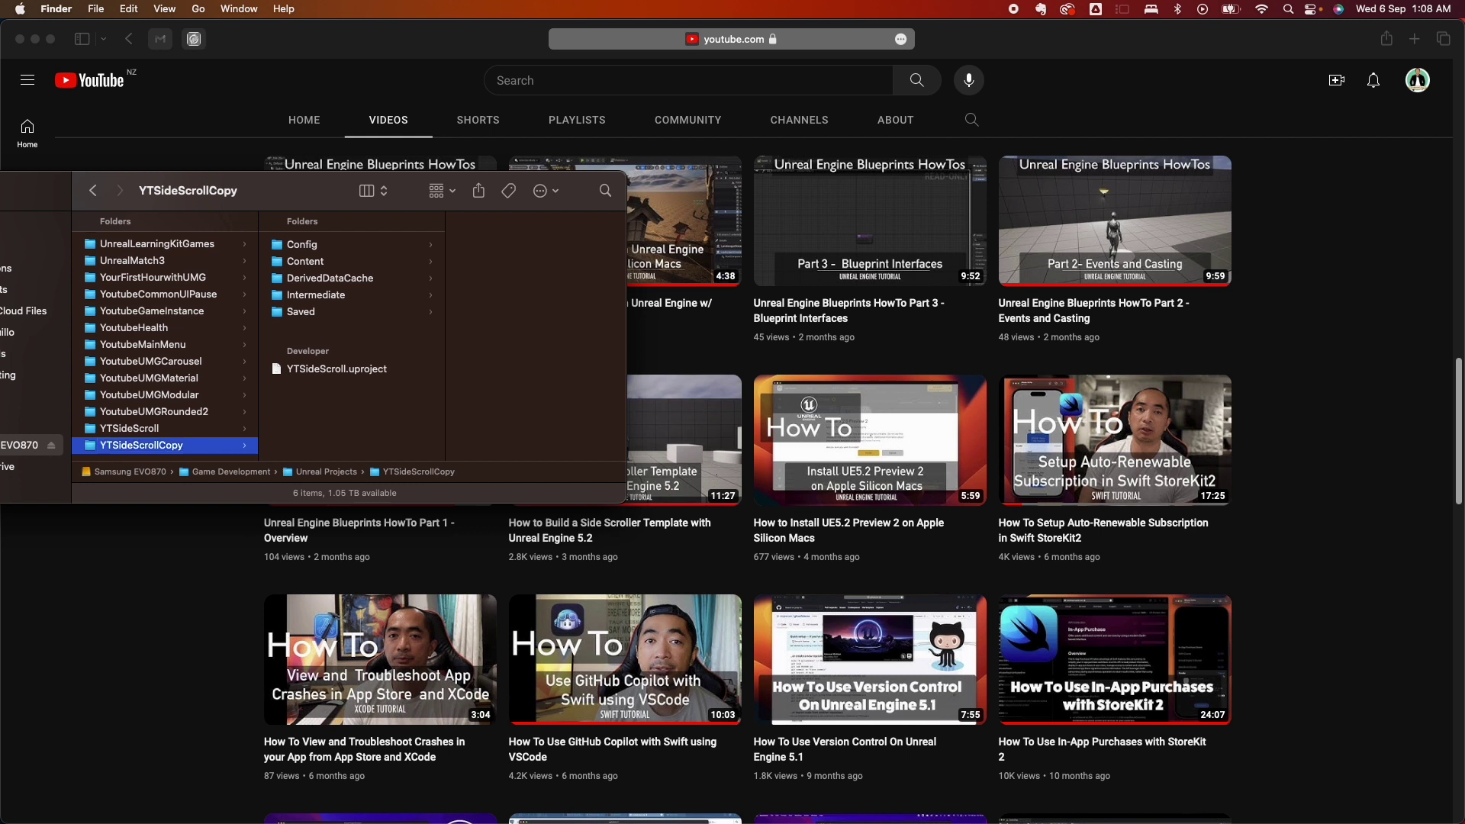
Open the copied project's .uproject file in Unreal Editor.
left_click(326, 370)
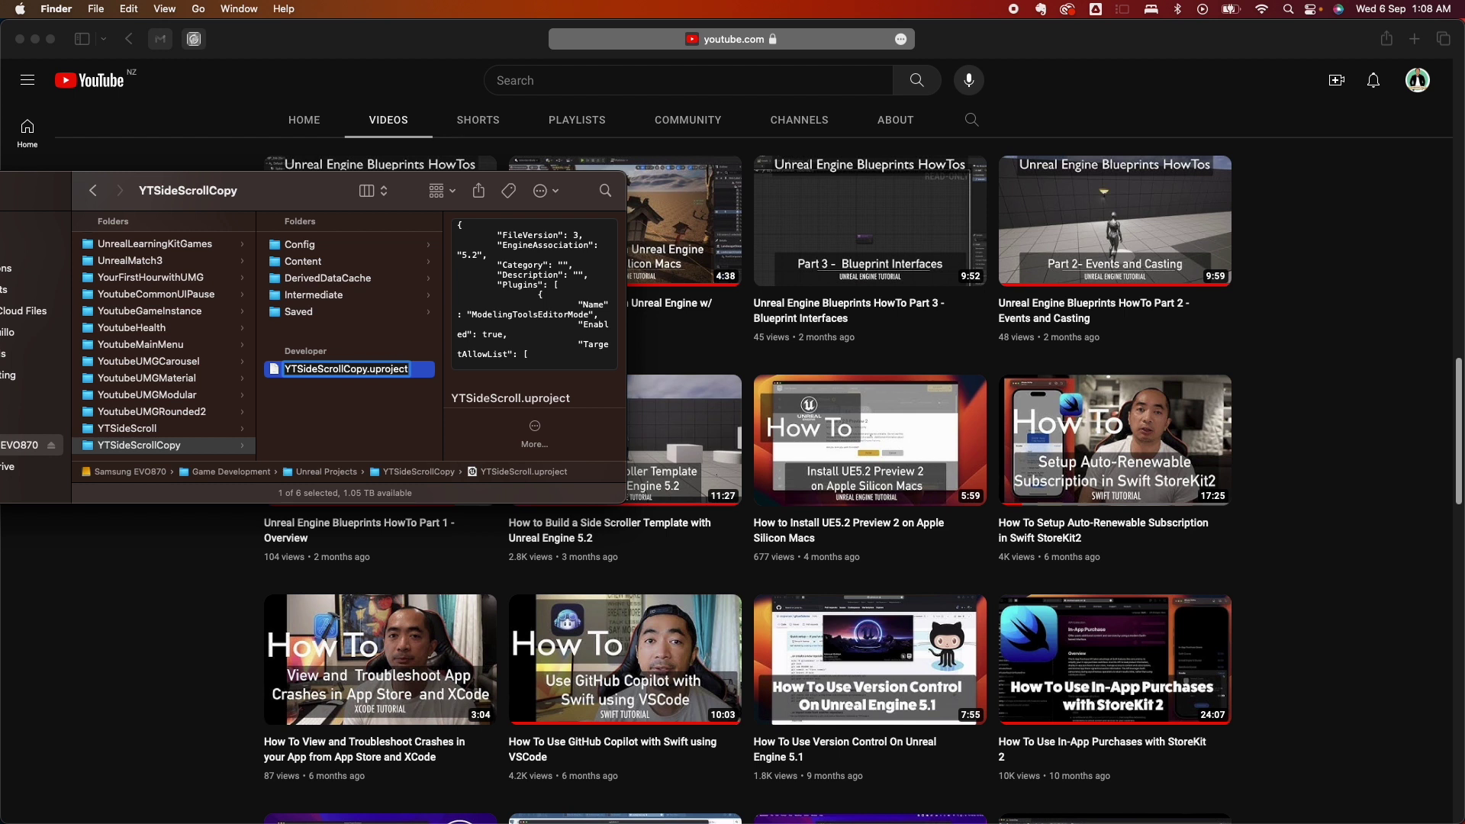
key("Escape")
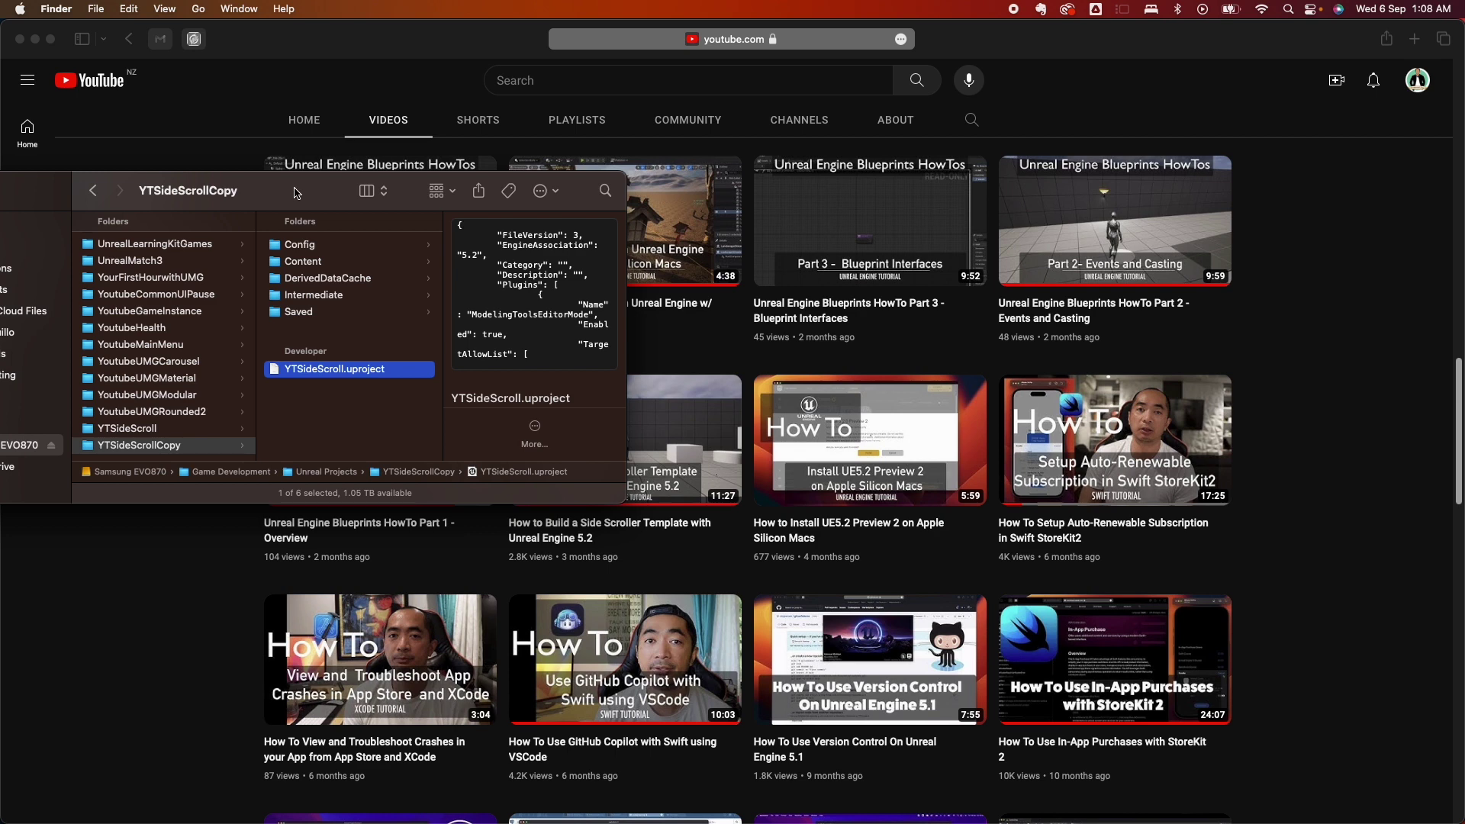
double_click(326, 369)
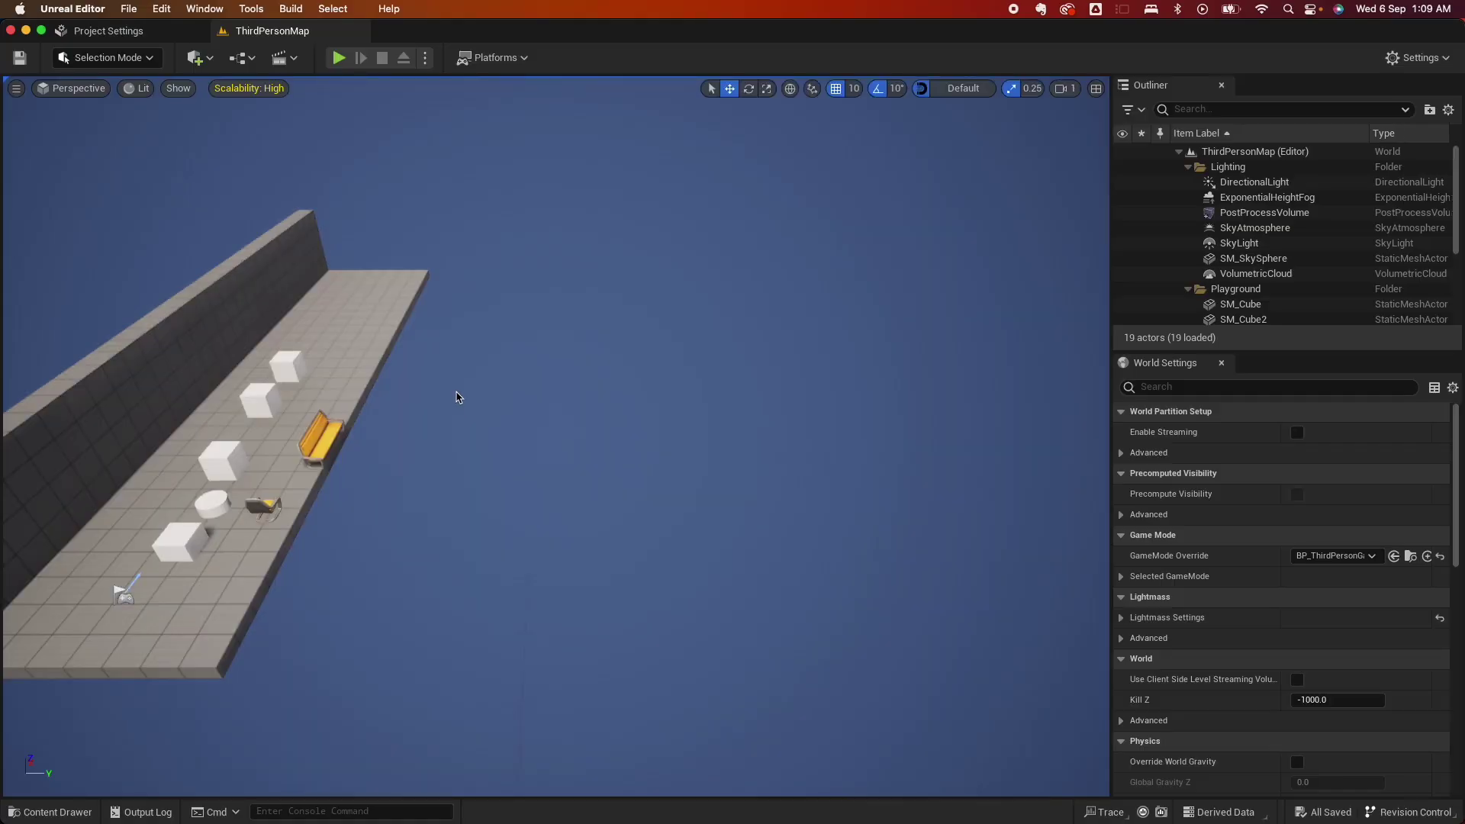
Play the copied level and run the default character left and right with A and D.
left_click(338, 57)
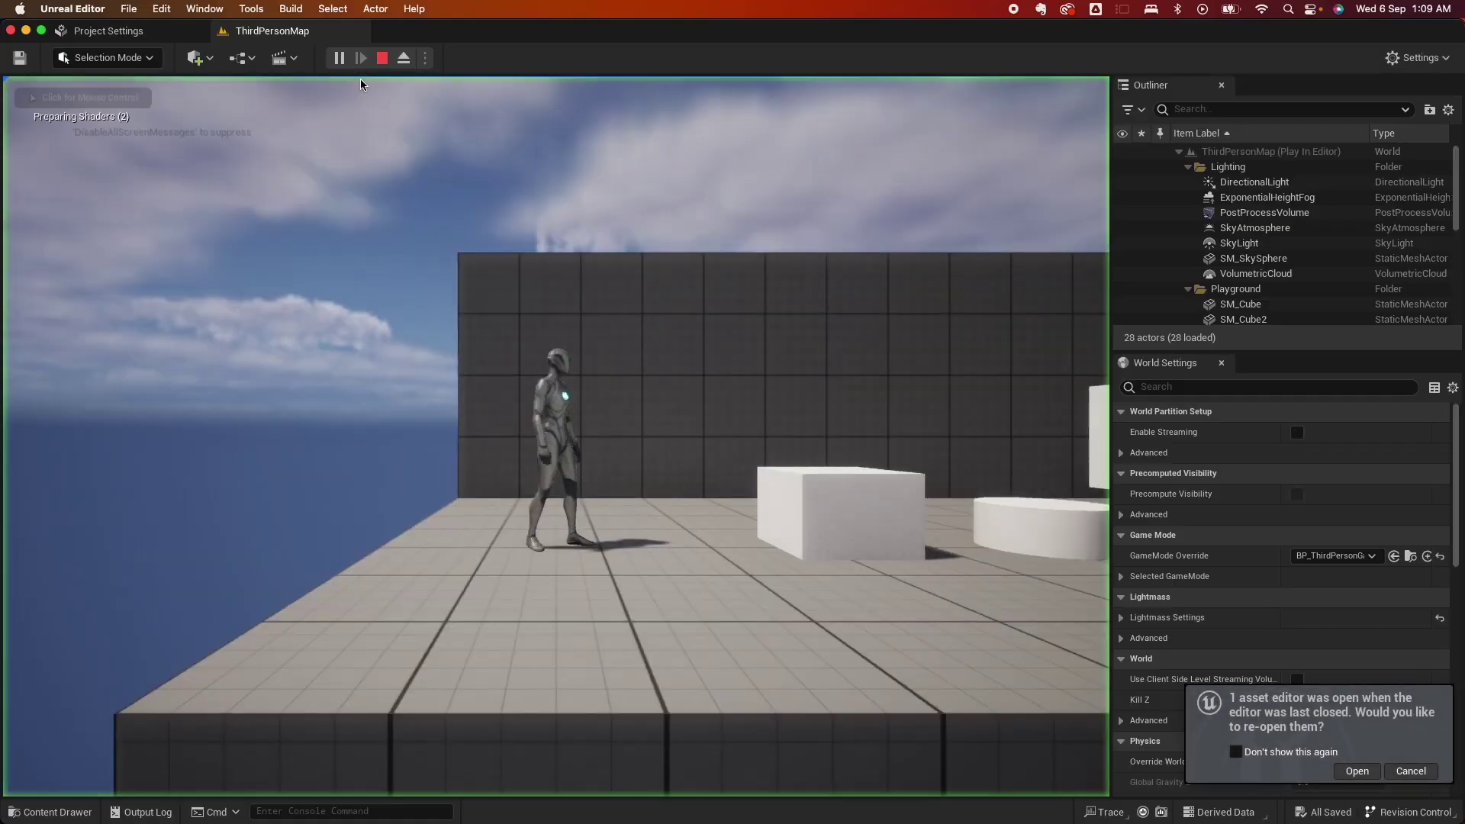
left_click(594, 476)
key("d")
key("a")
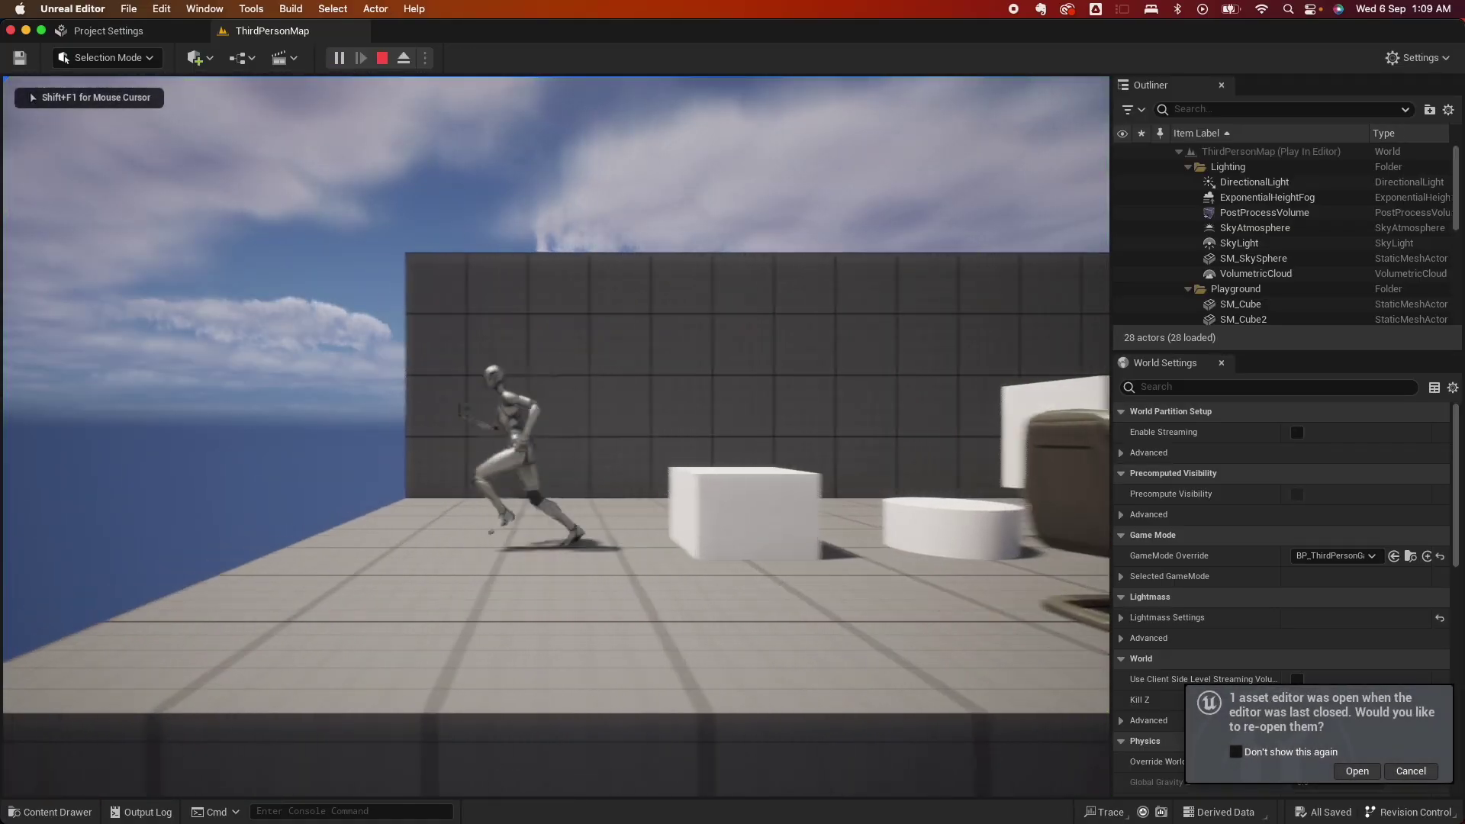
key("d")
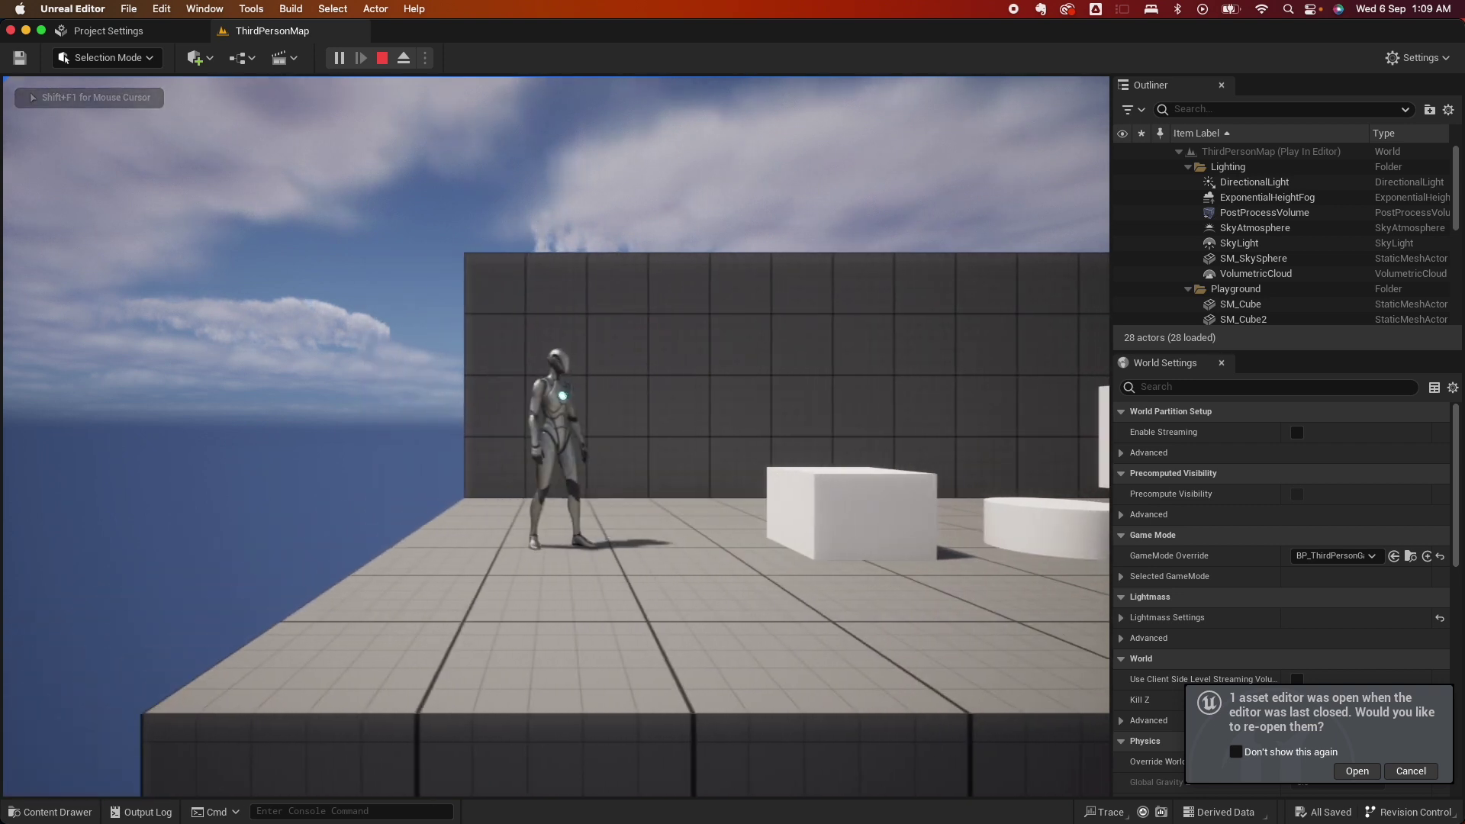
Stop the play session and bring the Epic Games Launcher window forward.
key("Escape")
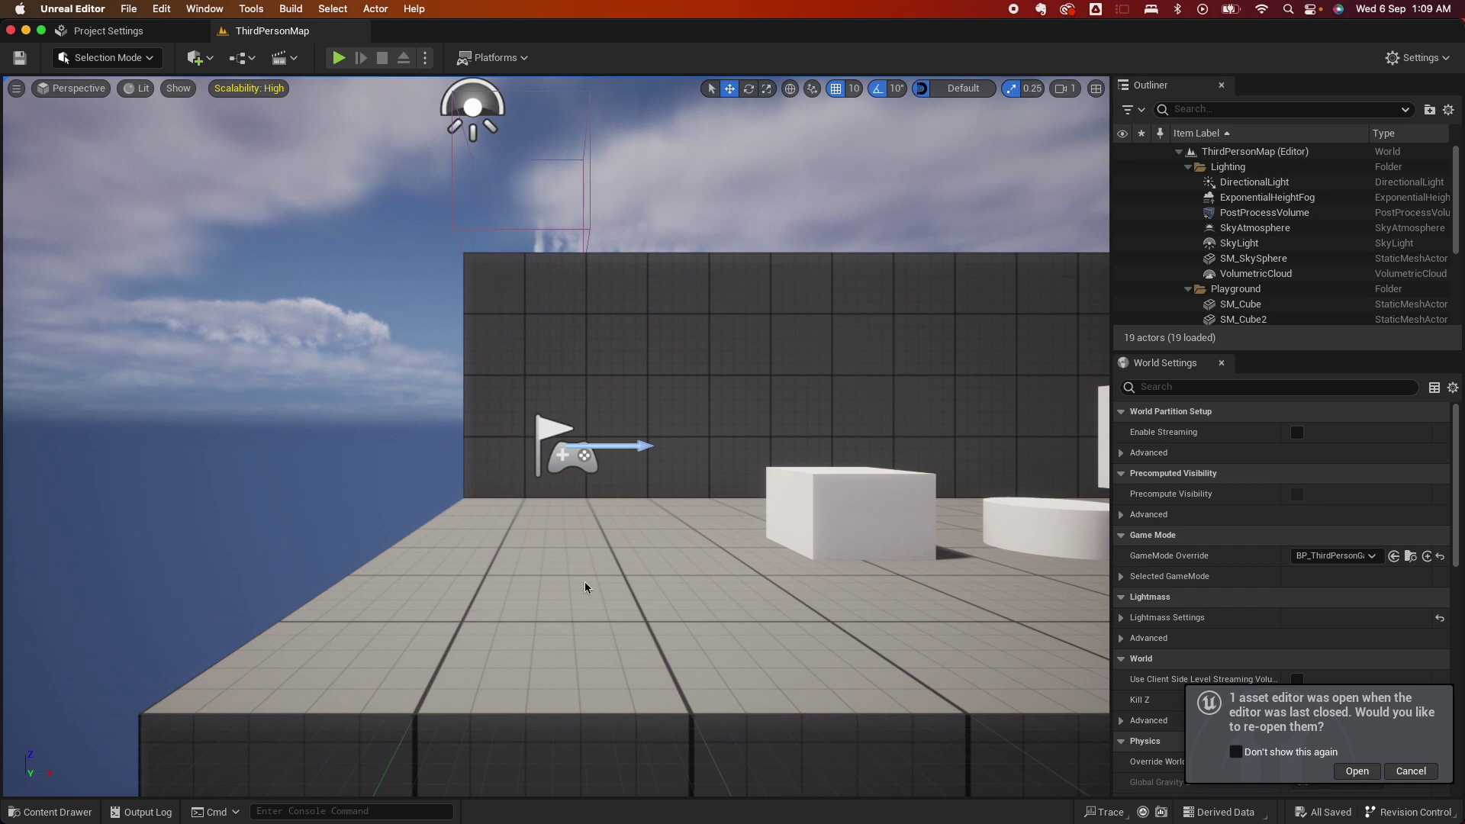
key("ctrl+Up")
left_click(389, 545)
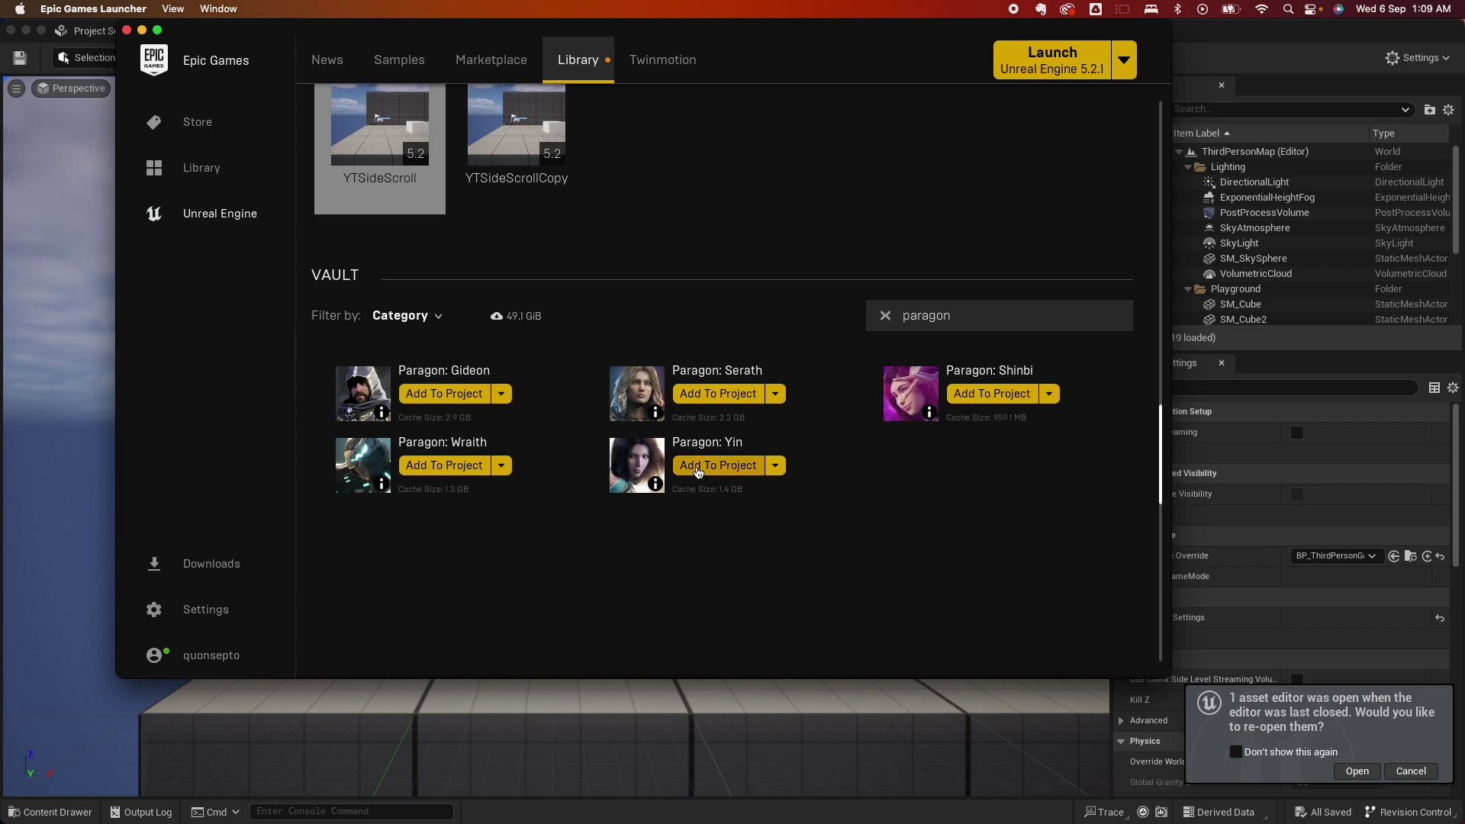
Add the Paragon: Yin pack to YTSideScrollCopy, found by searching projects for 'yt'.
left_click(698, 468)
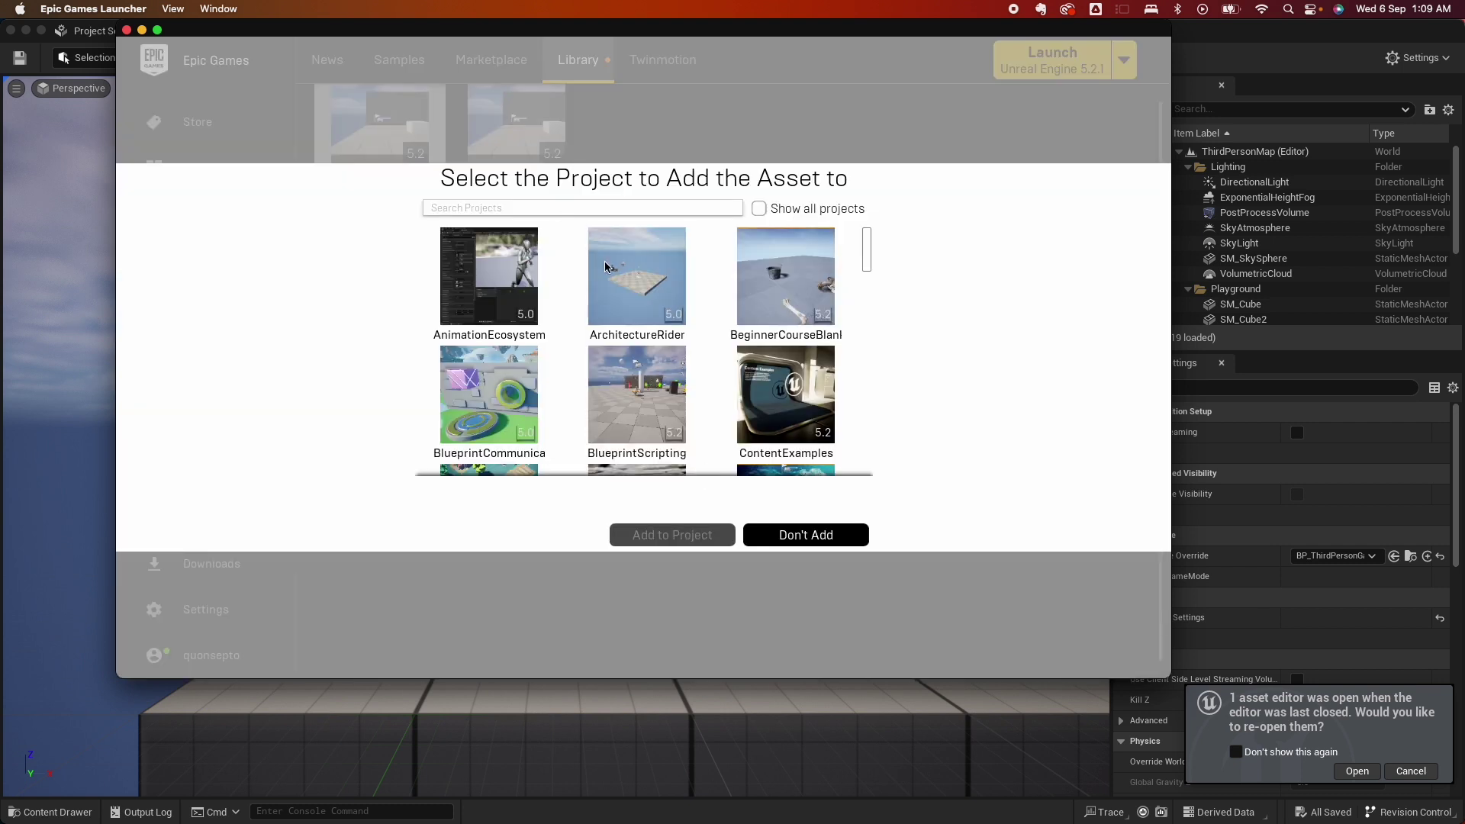
scroll(627, 333, "down", 1)
scroll(607, 317, "up", 1)
left_click(534, 208)
type("yt")
left_click(595, 290)
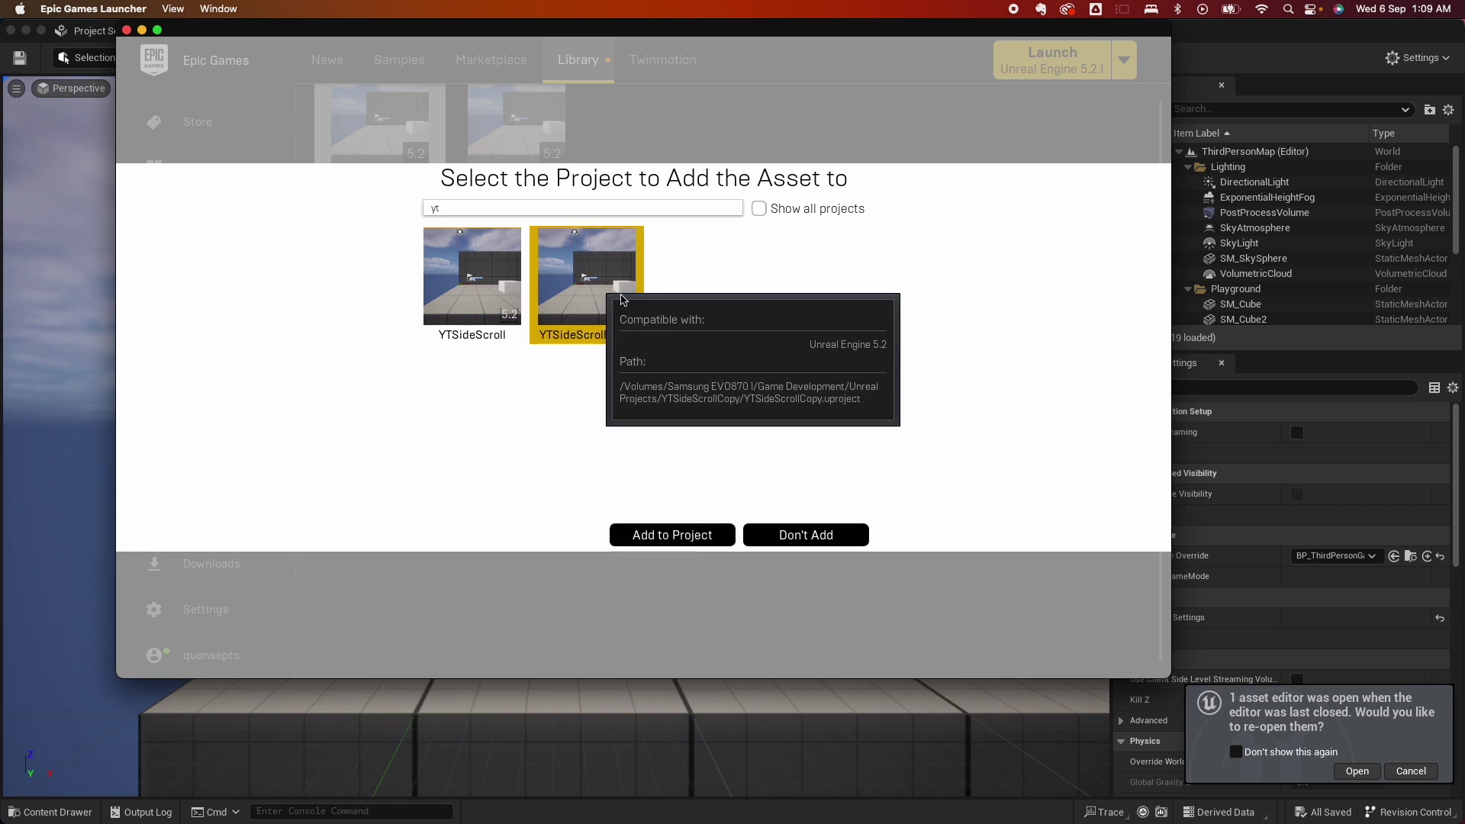
left_click(675, 535)
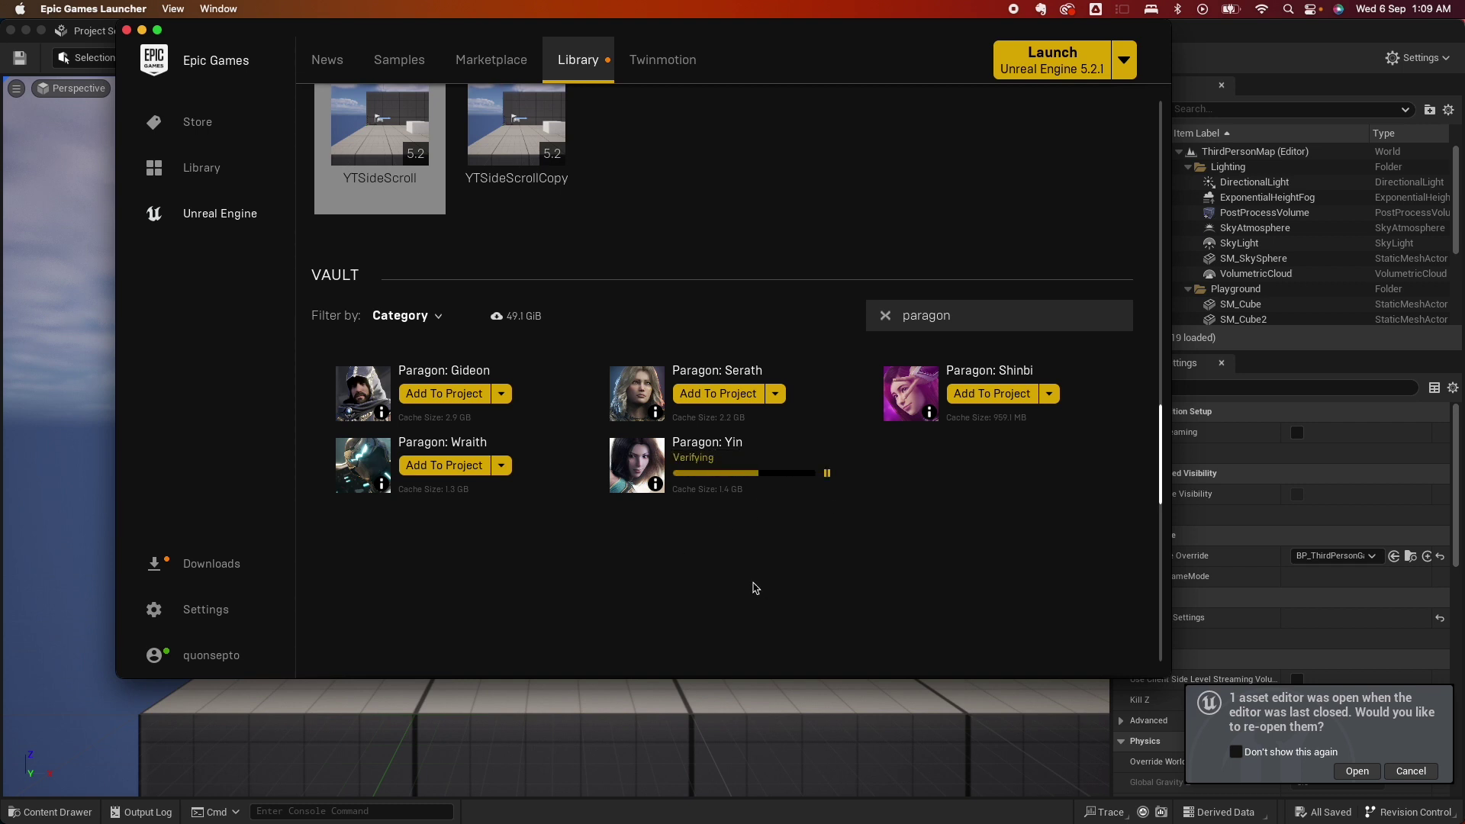
Back in Unreal Editor, browse the imported ParagonYin > Characters > Heroes > Yin folder.
left_click(52, 620)
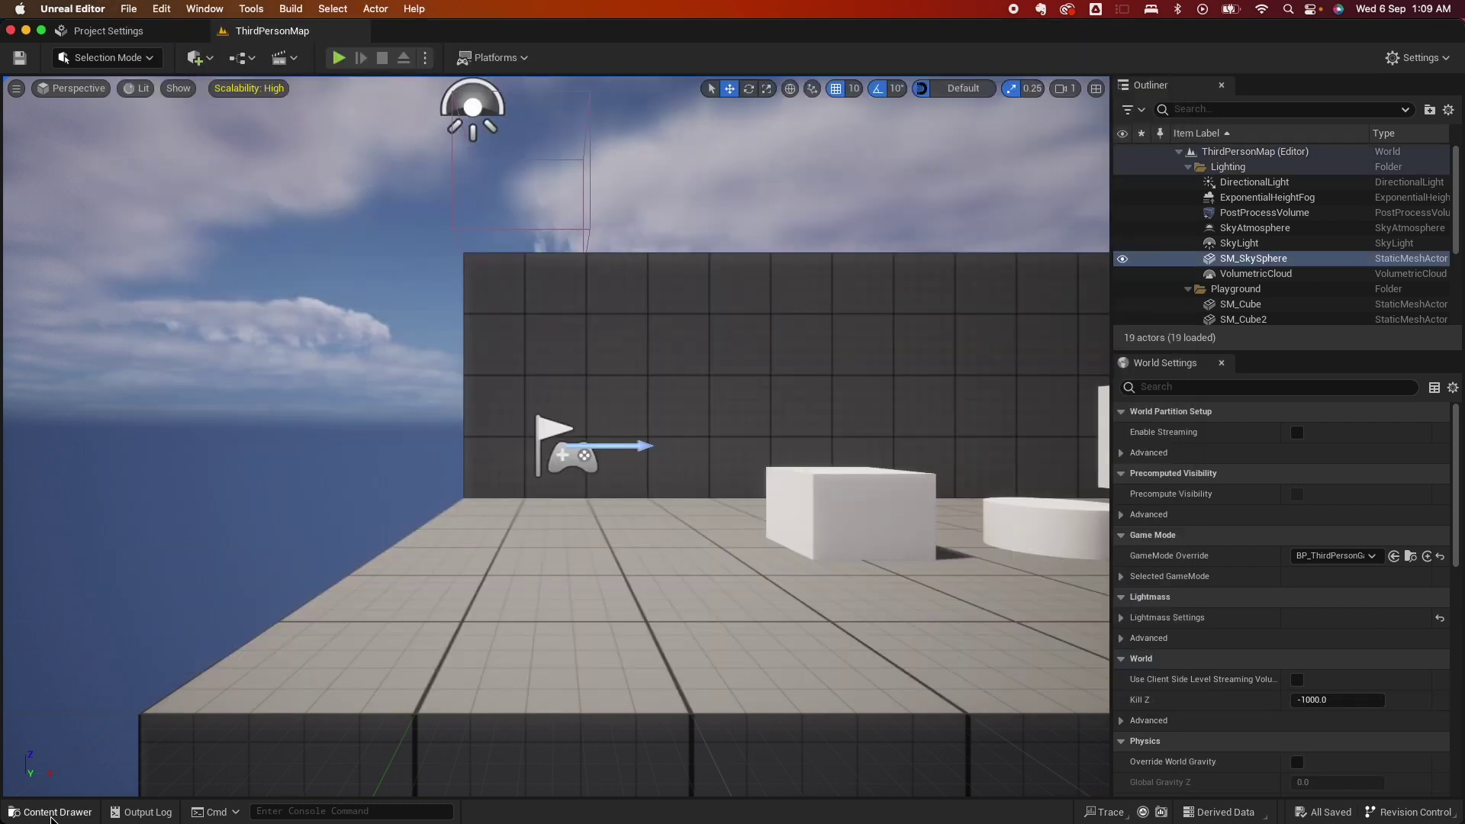
left_click(47, 811)
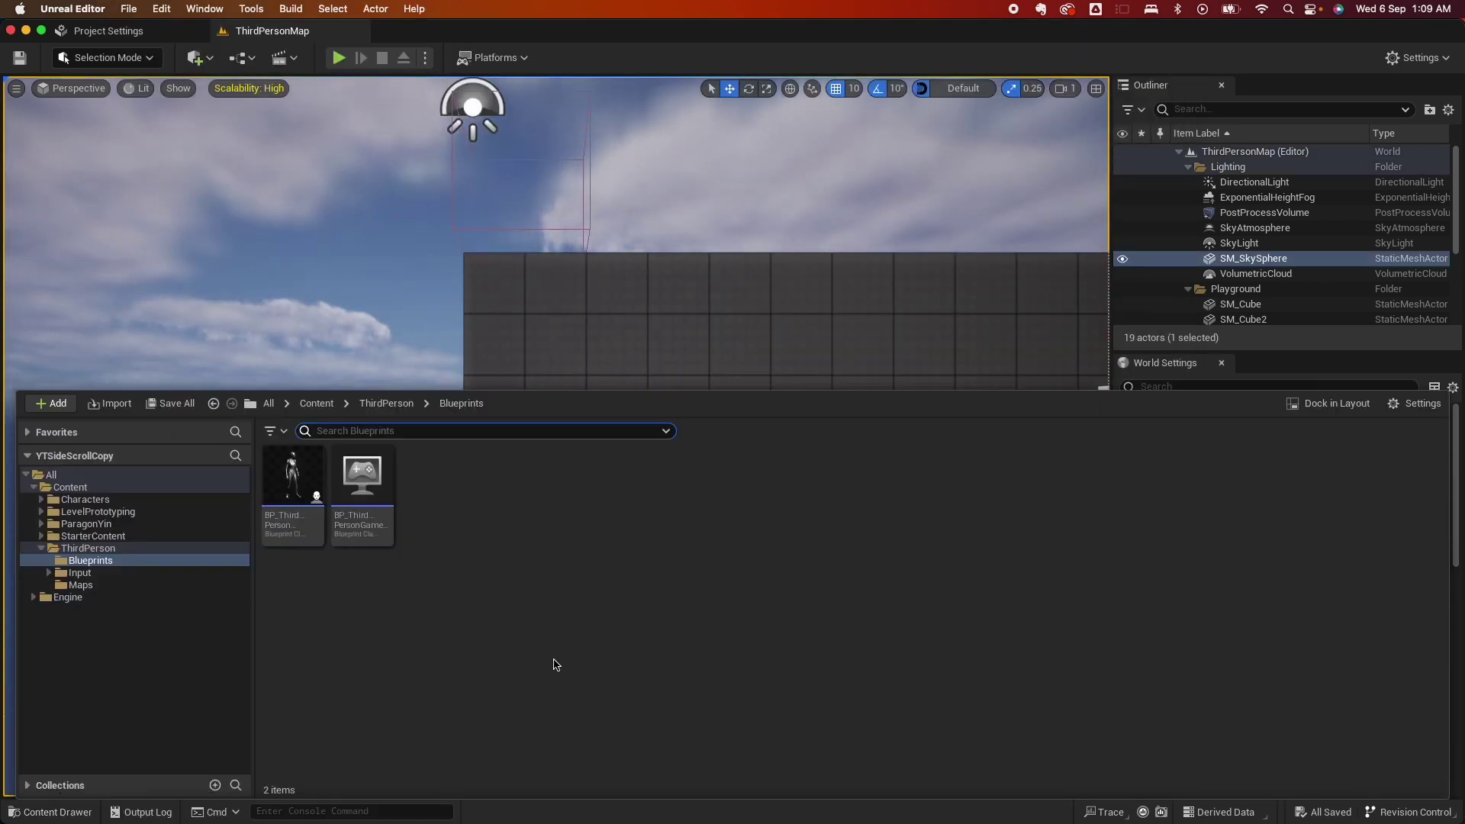
left_click(76, 524)
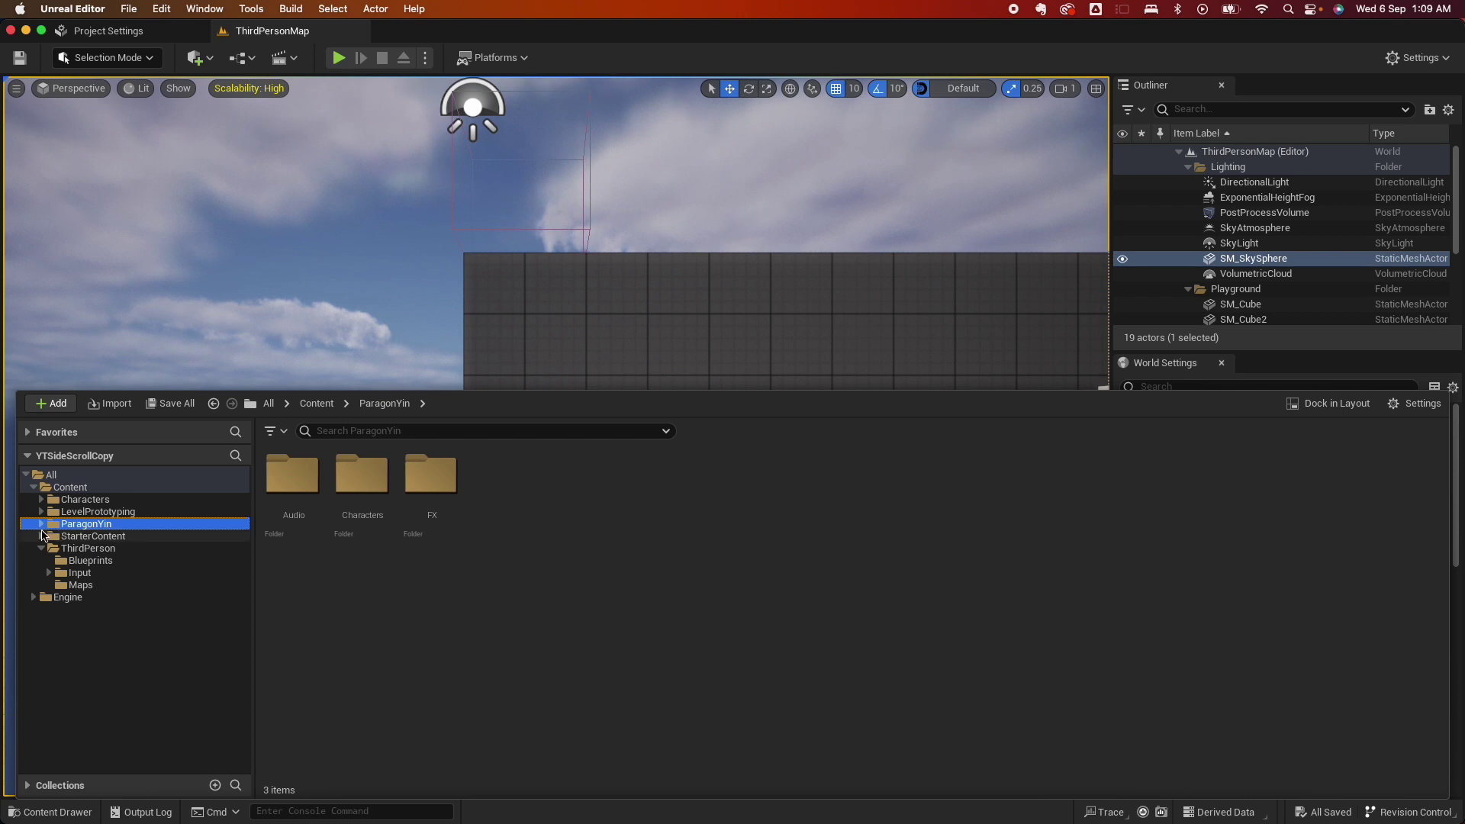
left_click(41, 524)
left_click(49, 548)
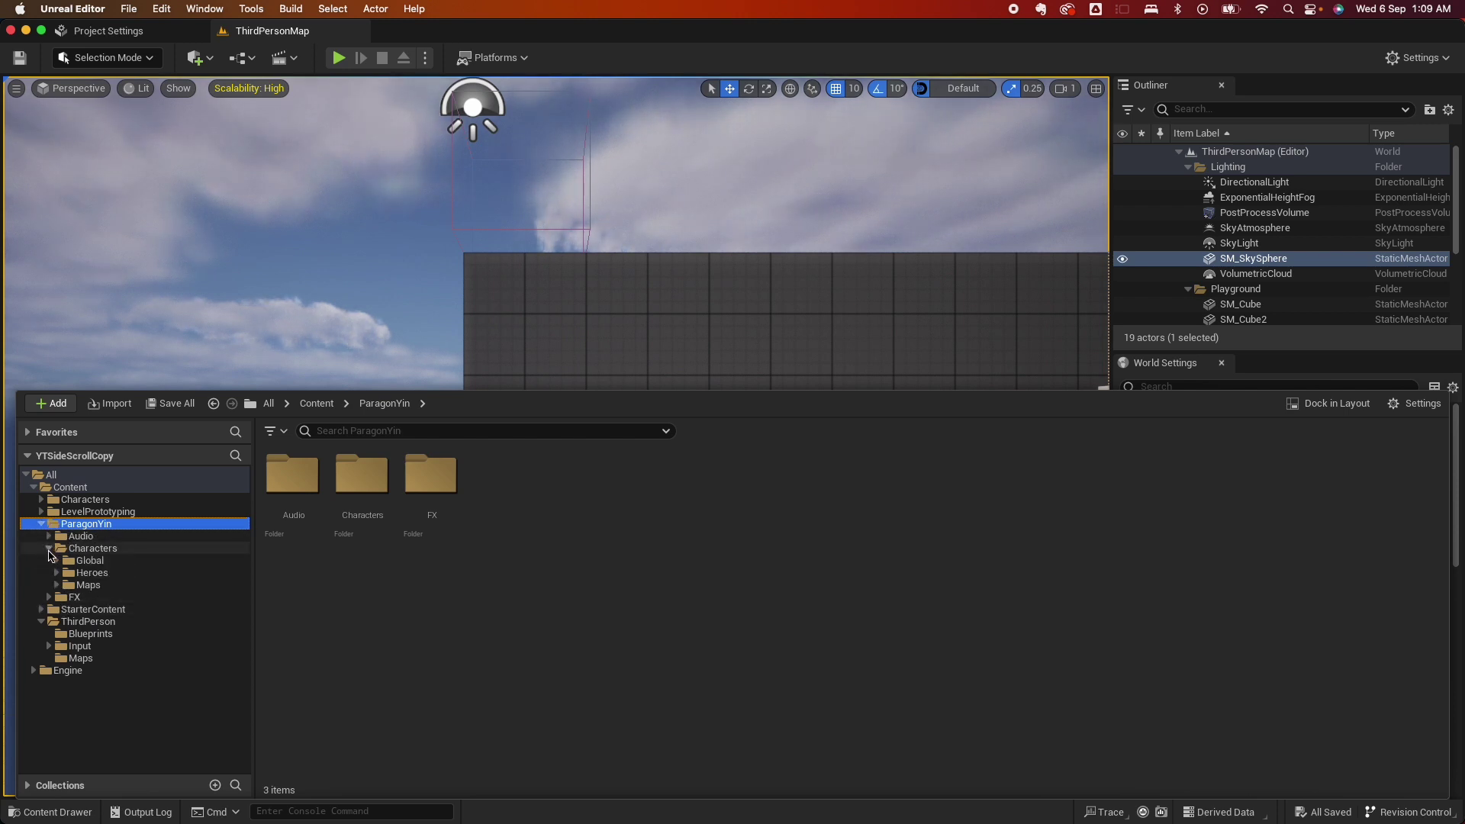
left_click(57, 573)
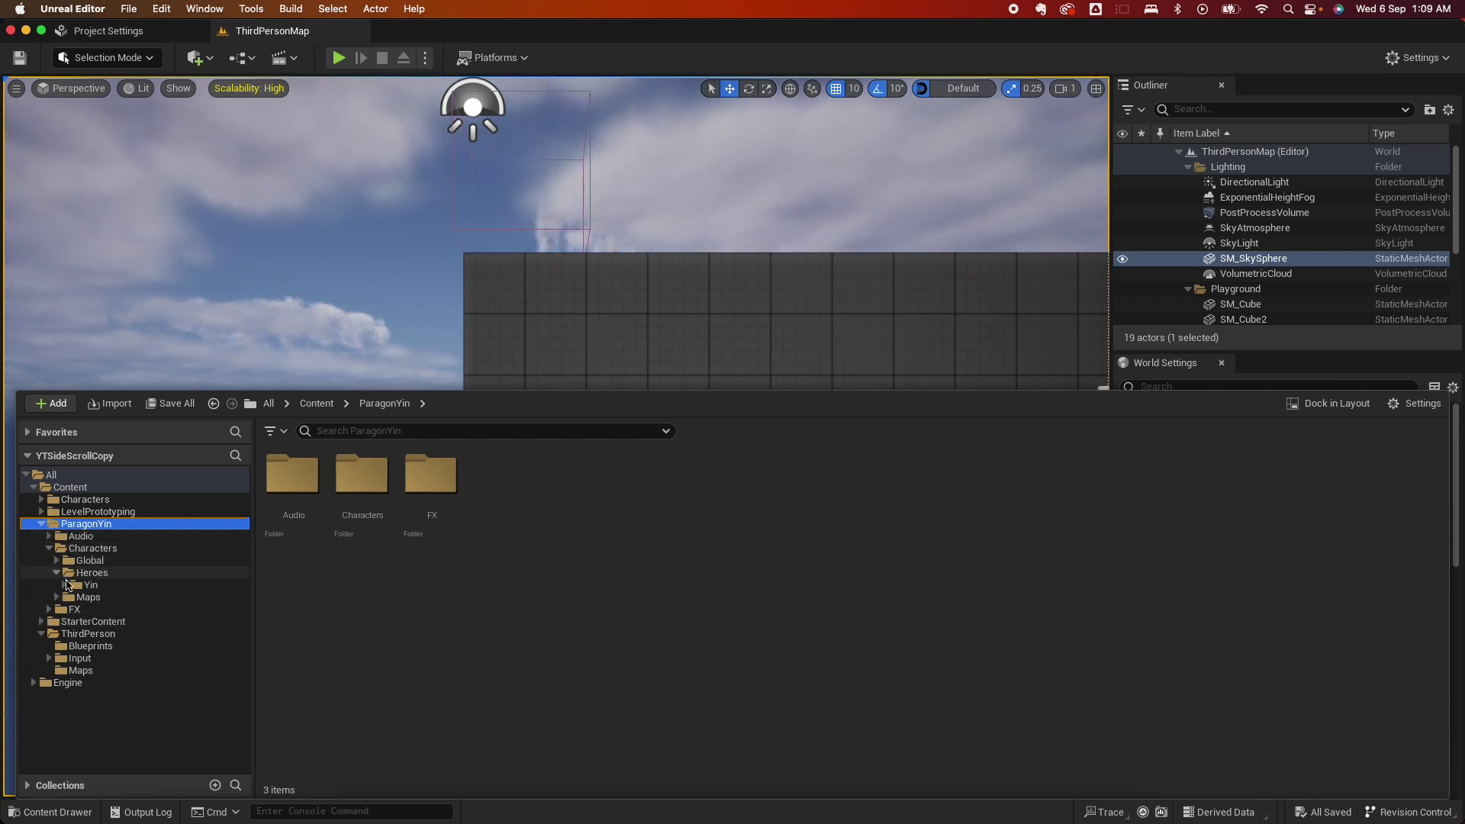
left_click(67, 587)
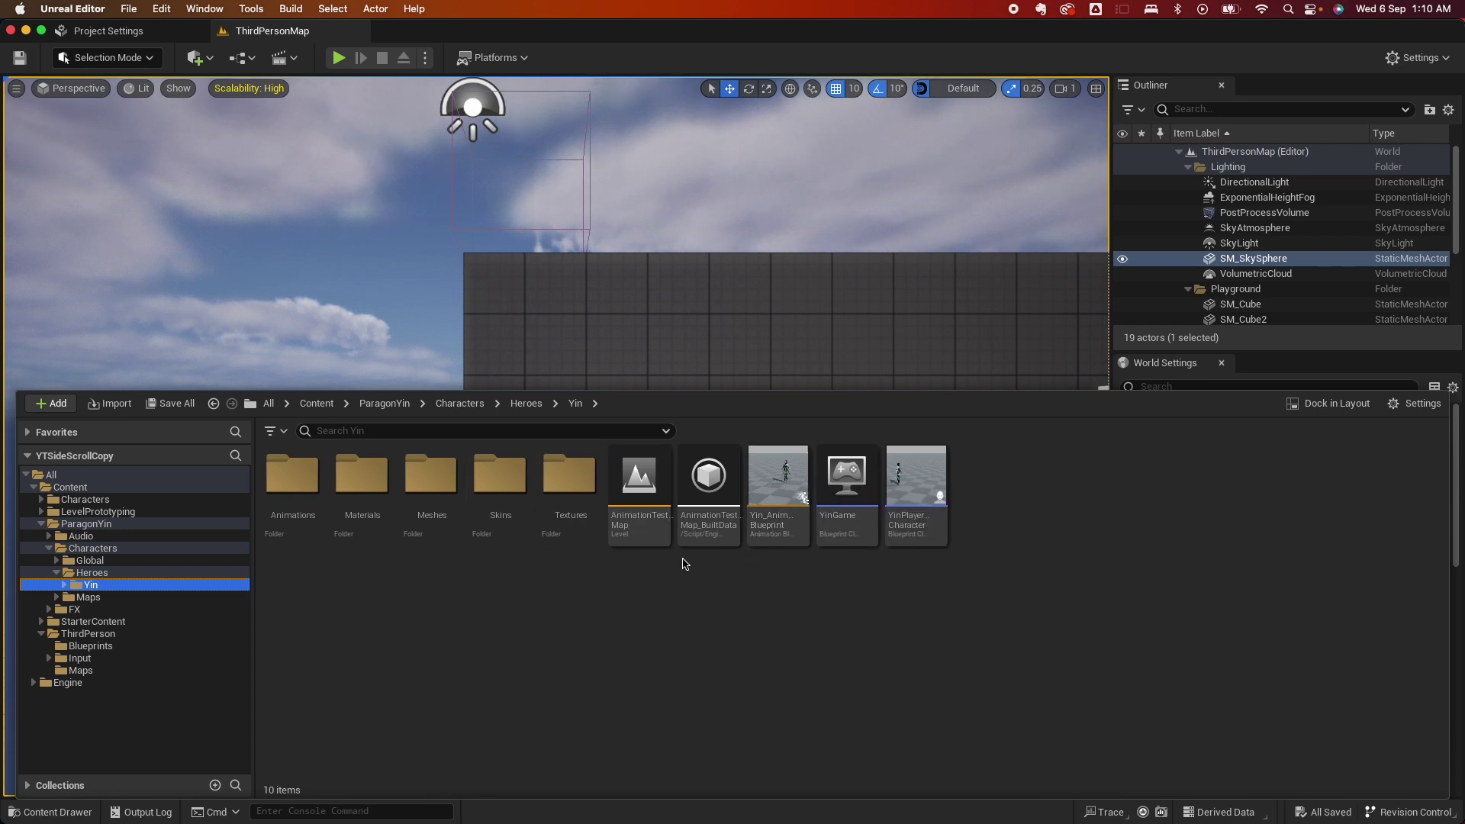
Open BP_ThirdPersonCharacter from the ThirdPerson Blueprints folder.
left_click(370, 309)
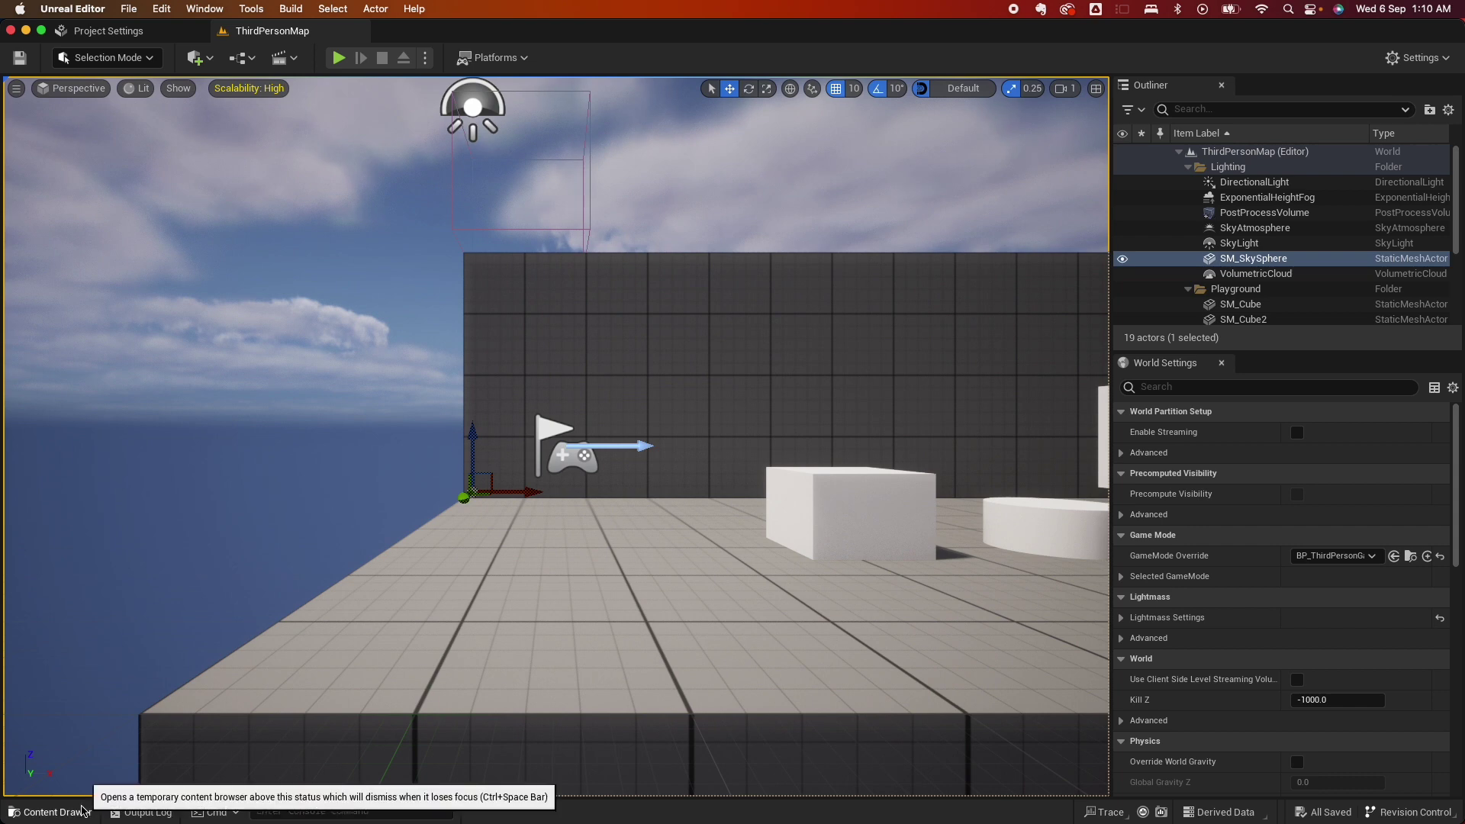
left_click(50, 811)
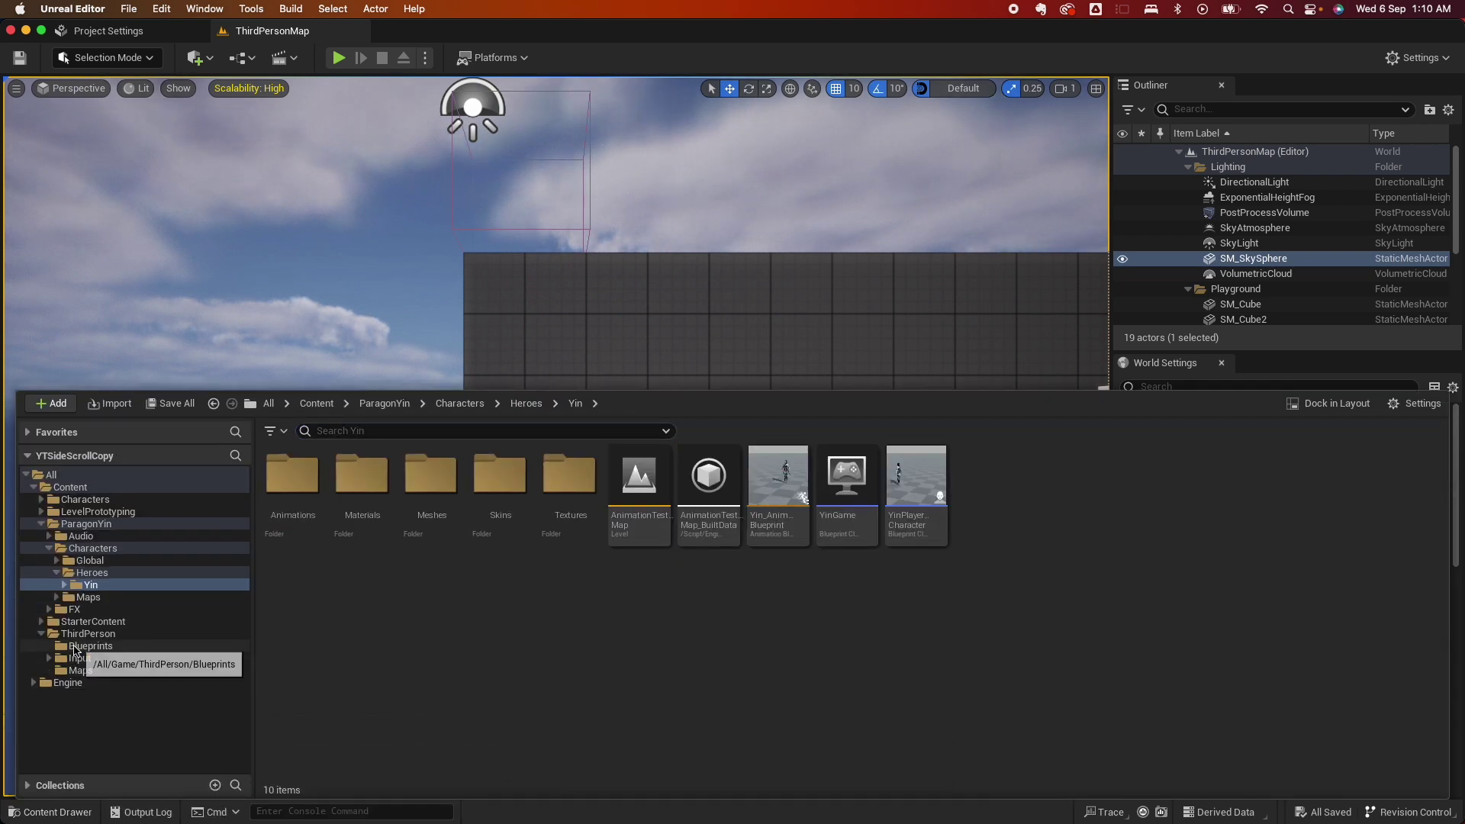
left_click(90, 646)
left_click(288, 481)
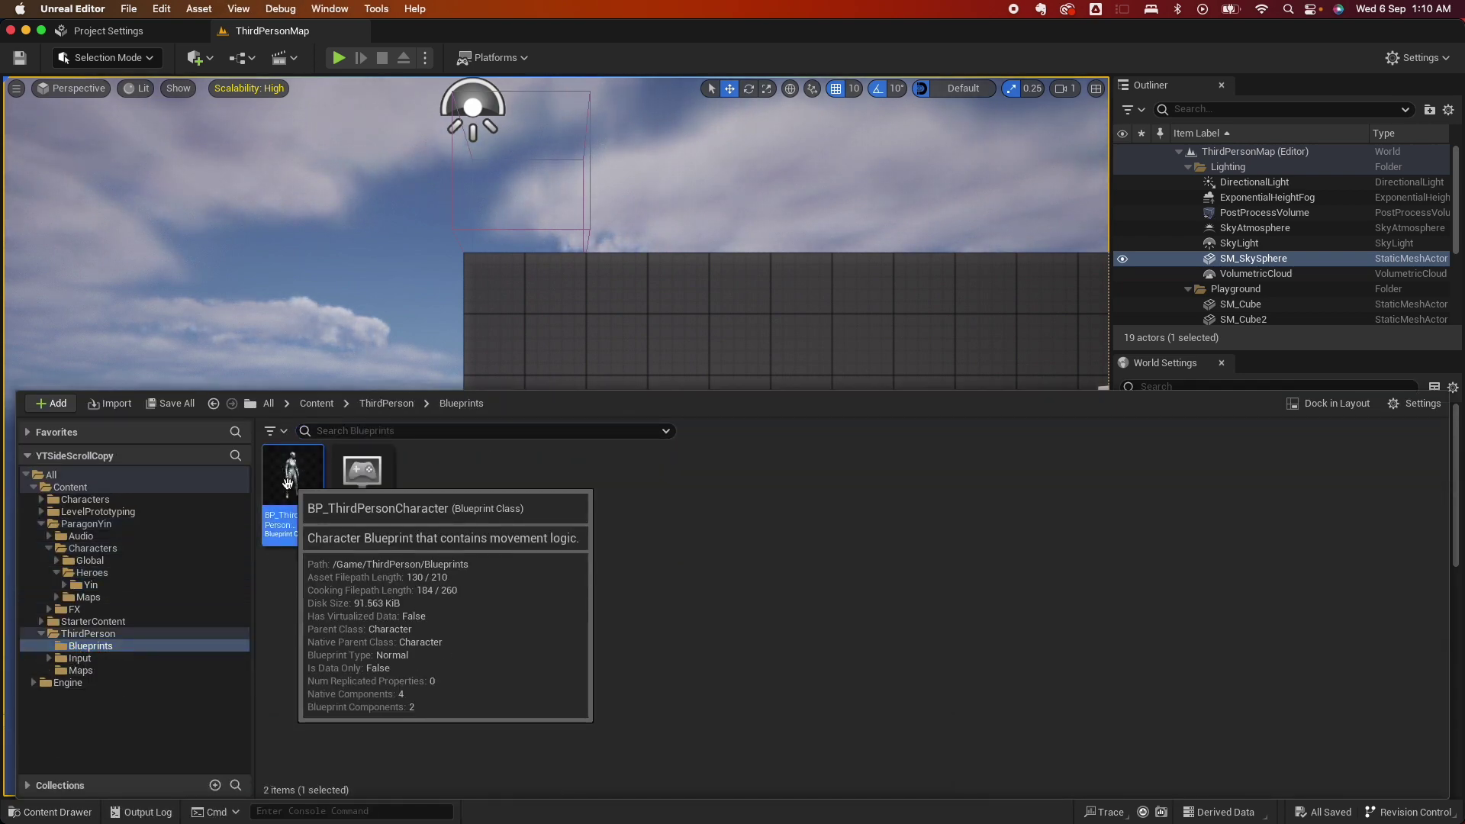
double_click(310, 534)
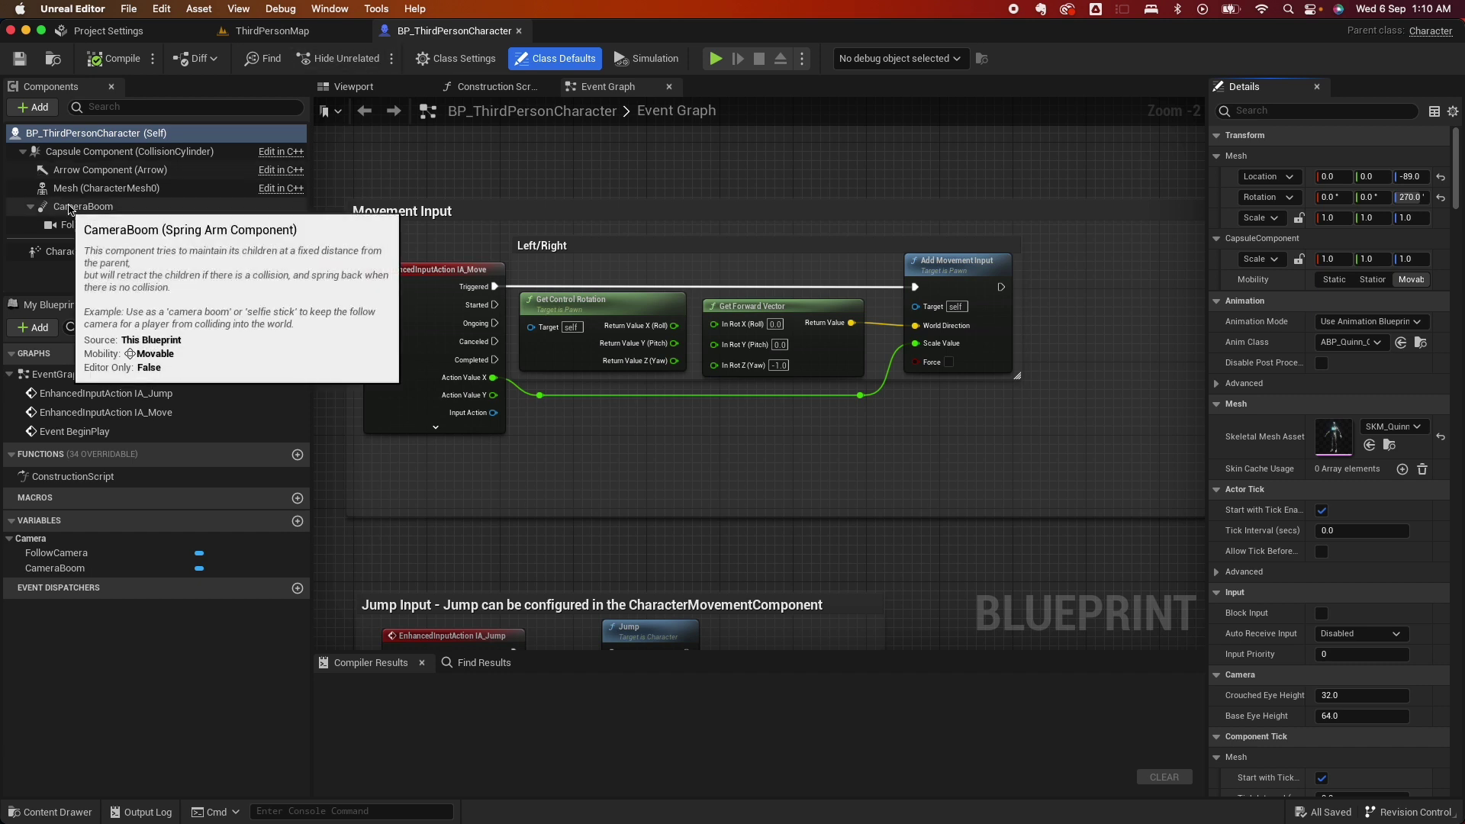
Set the Mesh component's Skeletal Mesh to Yin and its Anim Class to Yin_AnimBlueprint.
left_click(107, 188)
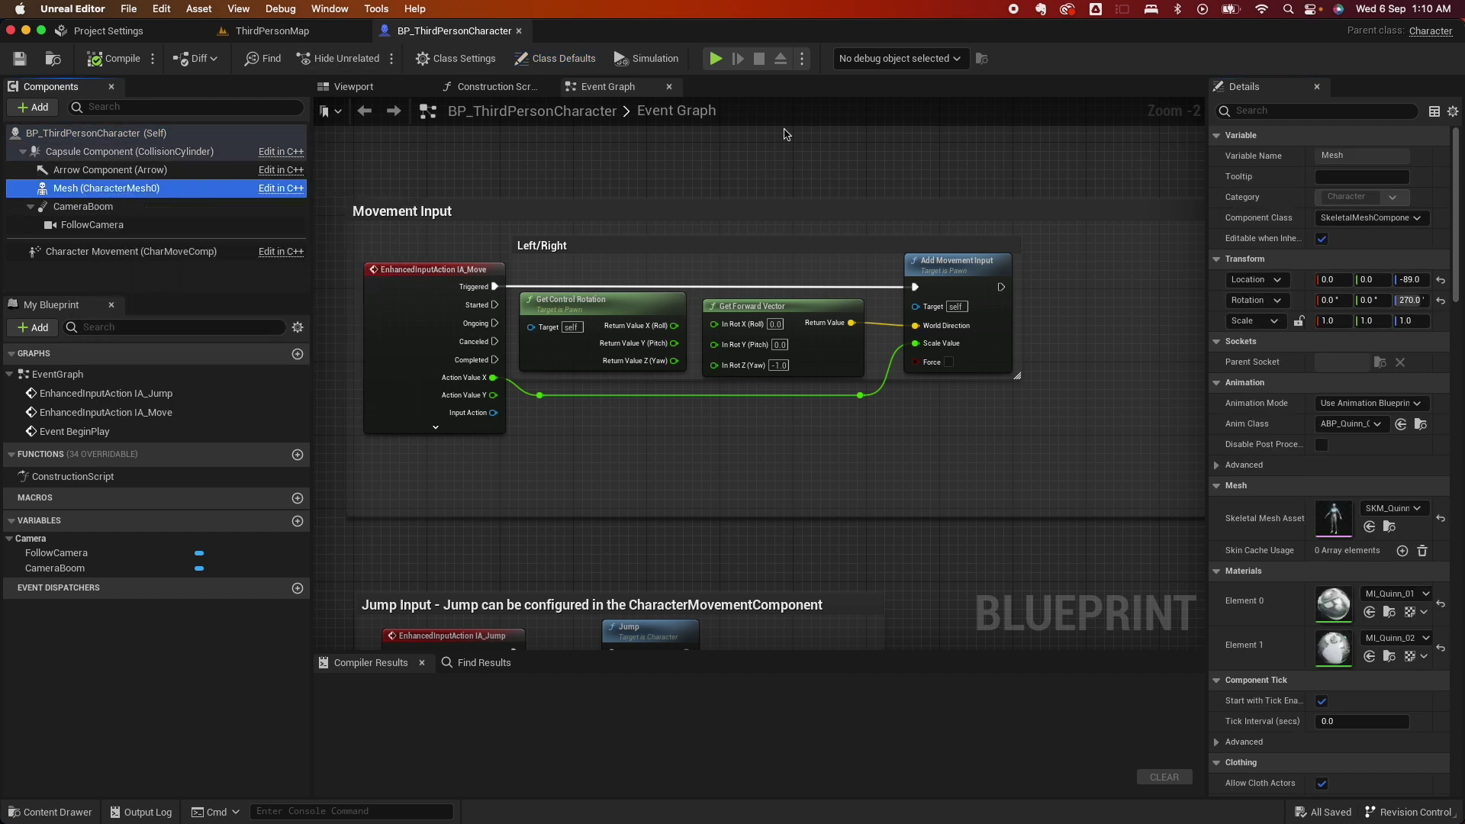
left_click(354, 87)
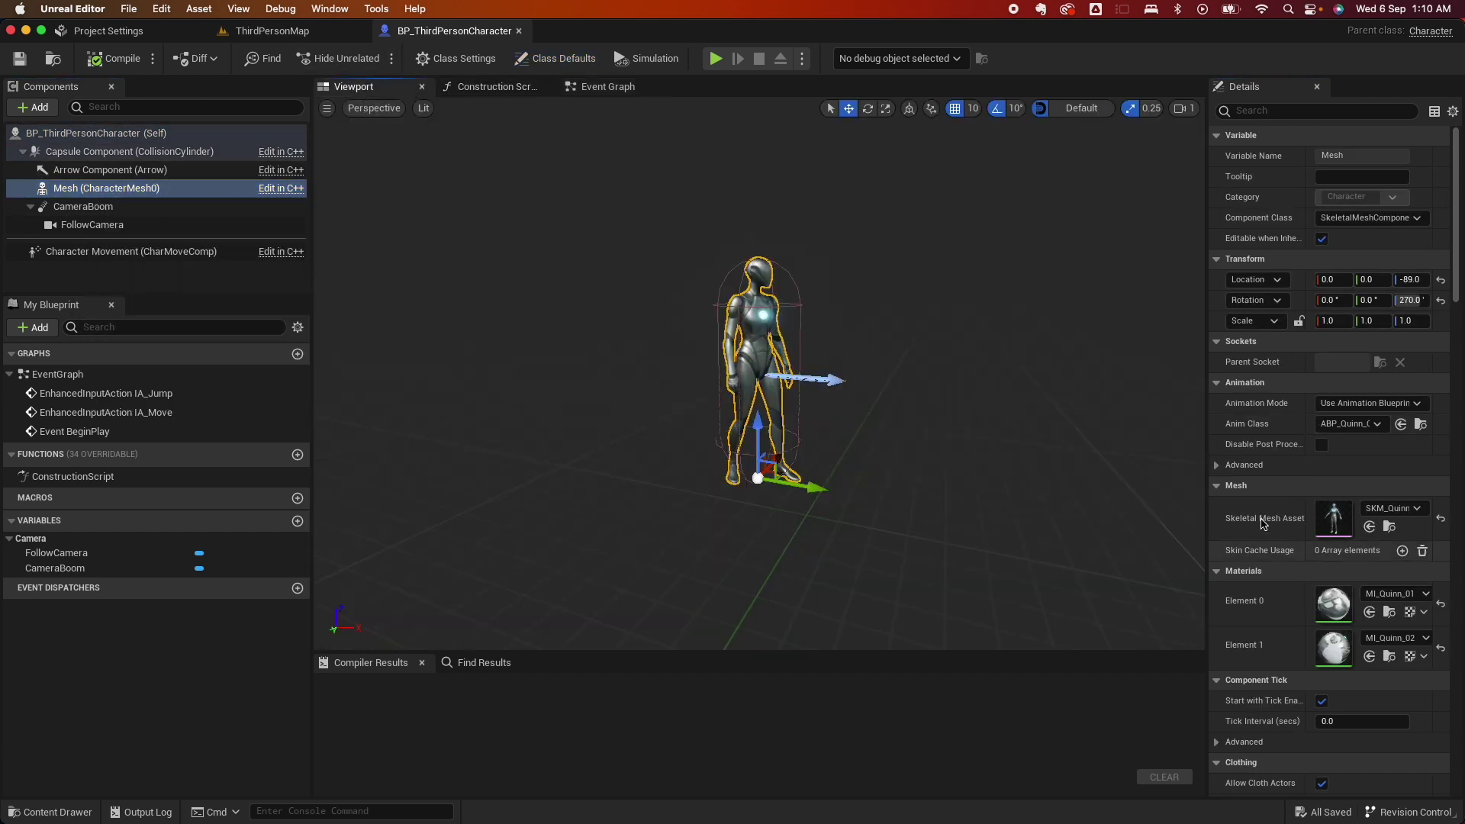
left_click(1387, 510)
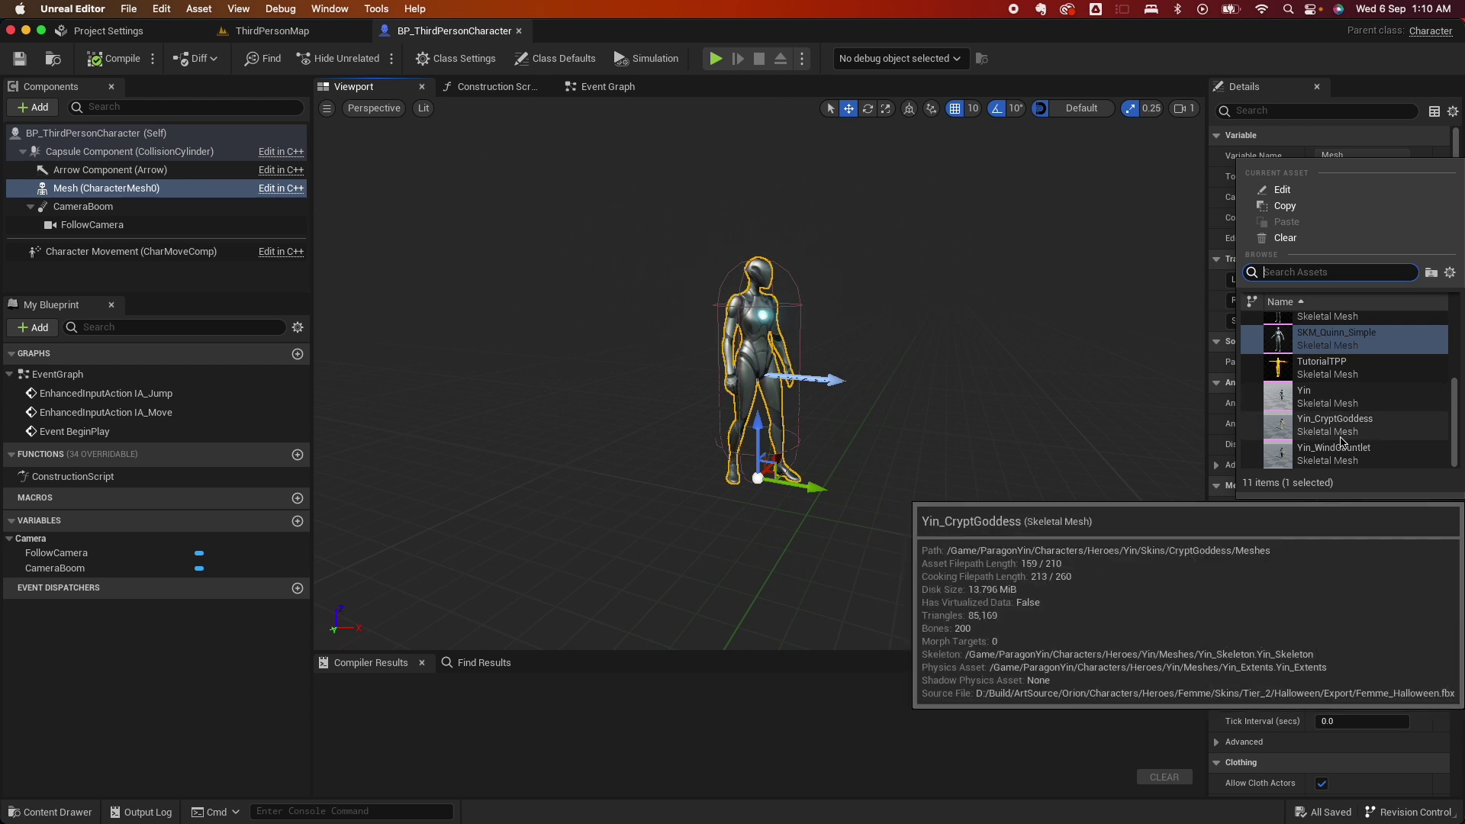
left_click(1328, 395)
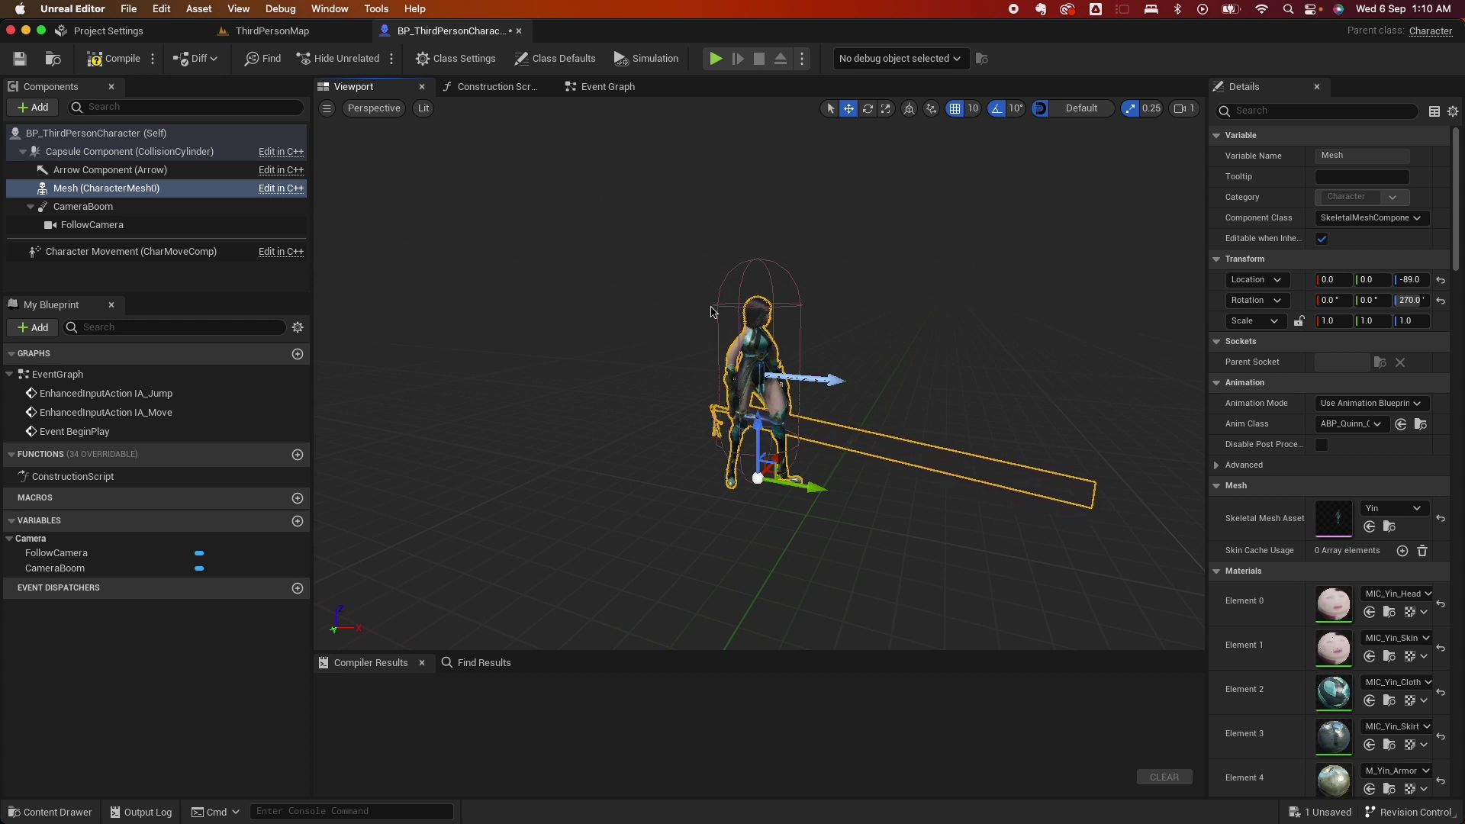
left_click(1363, 425)
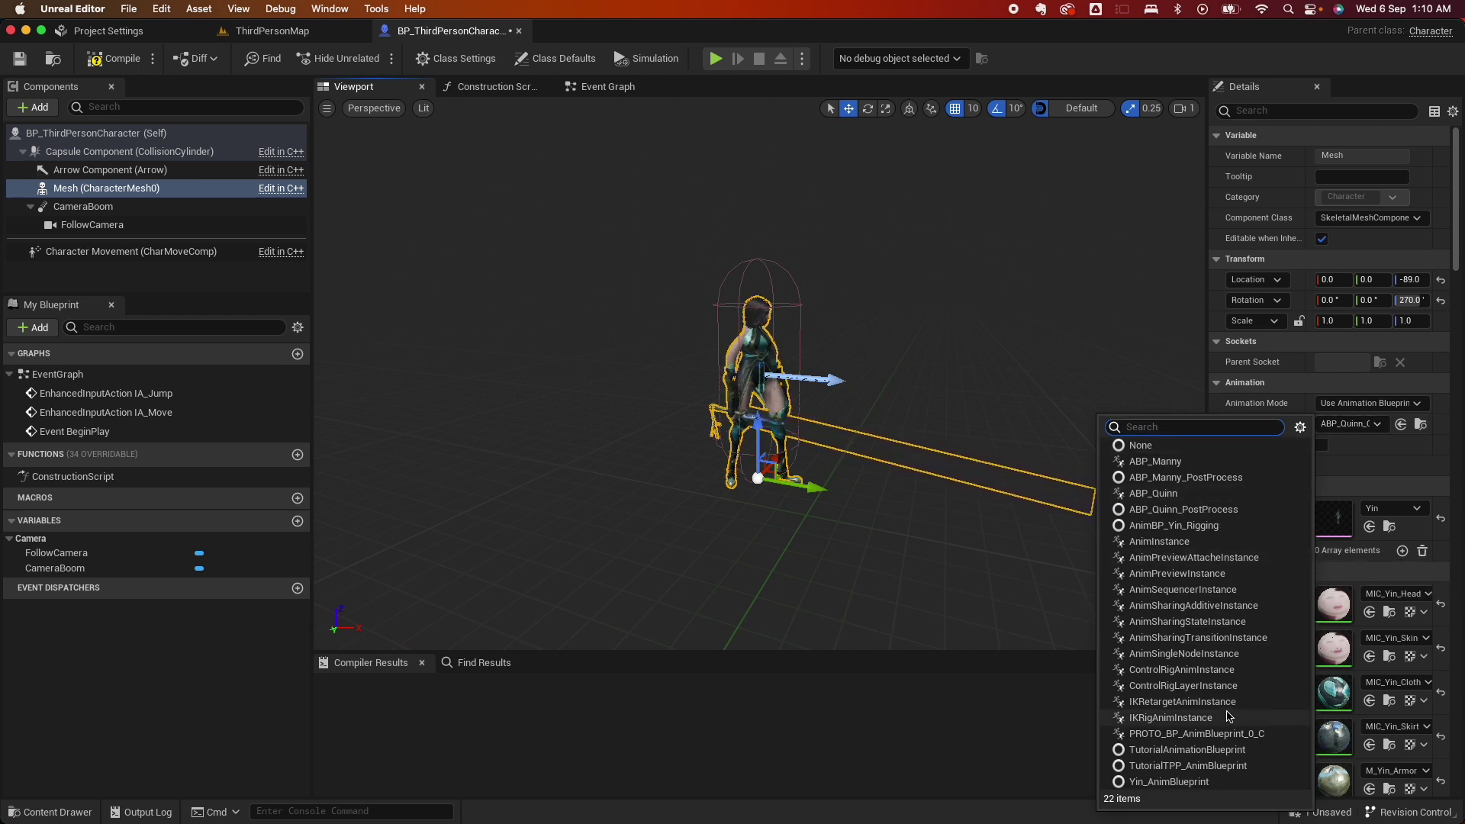
left_click(1169, 782)
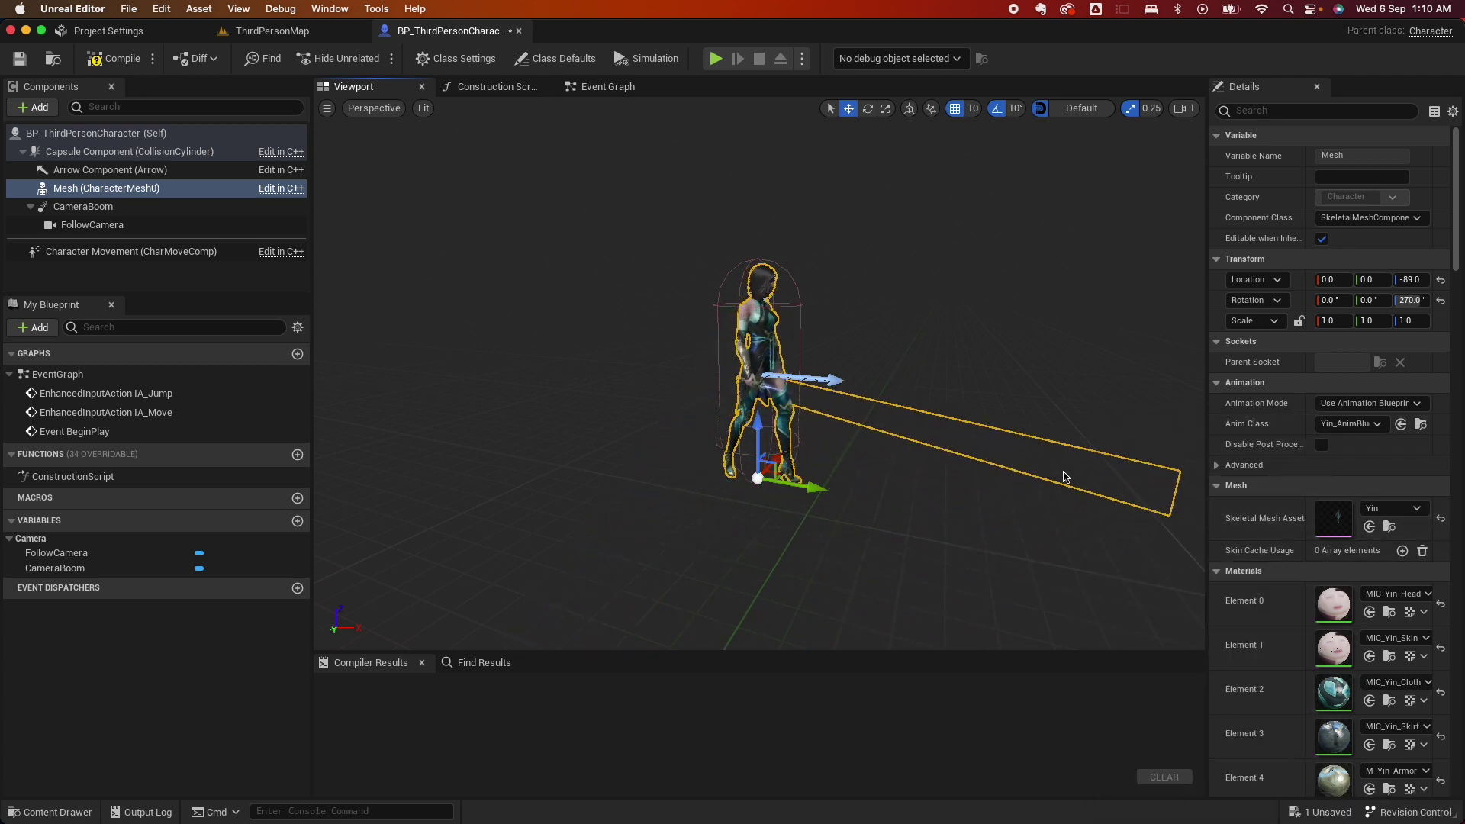
Try the Yin_CryptGoddess and Yin_WindGauntlet skins, revert to Yin, and compile the Blueprint.
left_click(1327, 510)
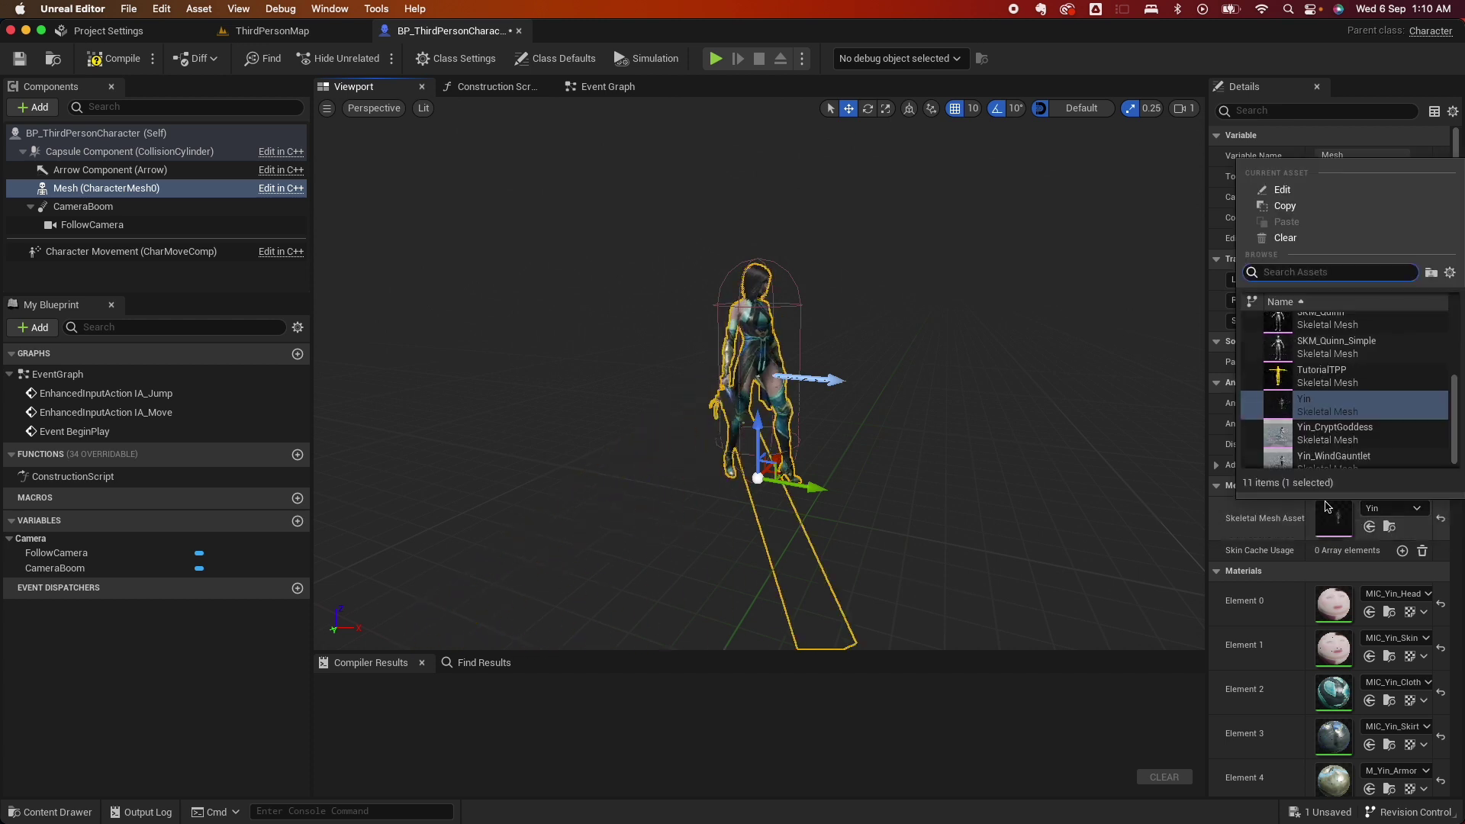
left_click(1331, 433)
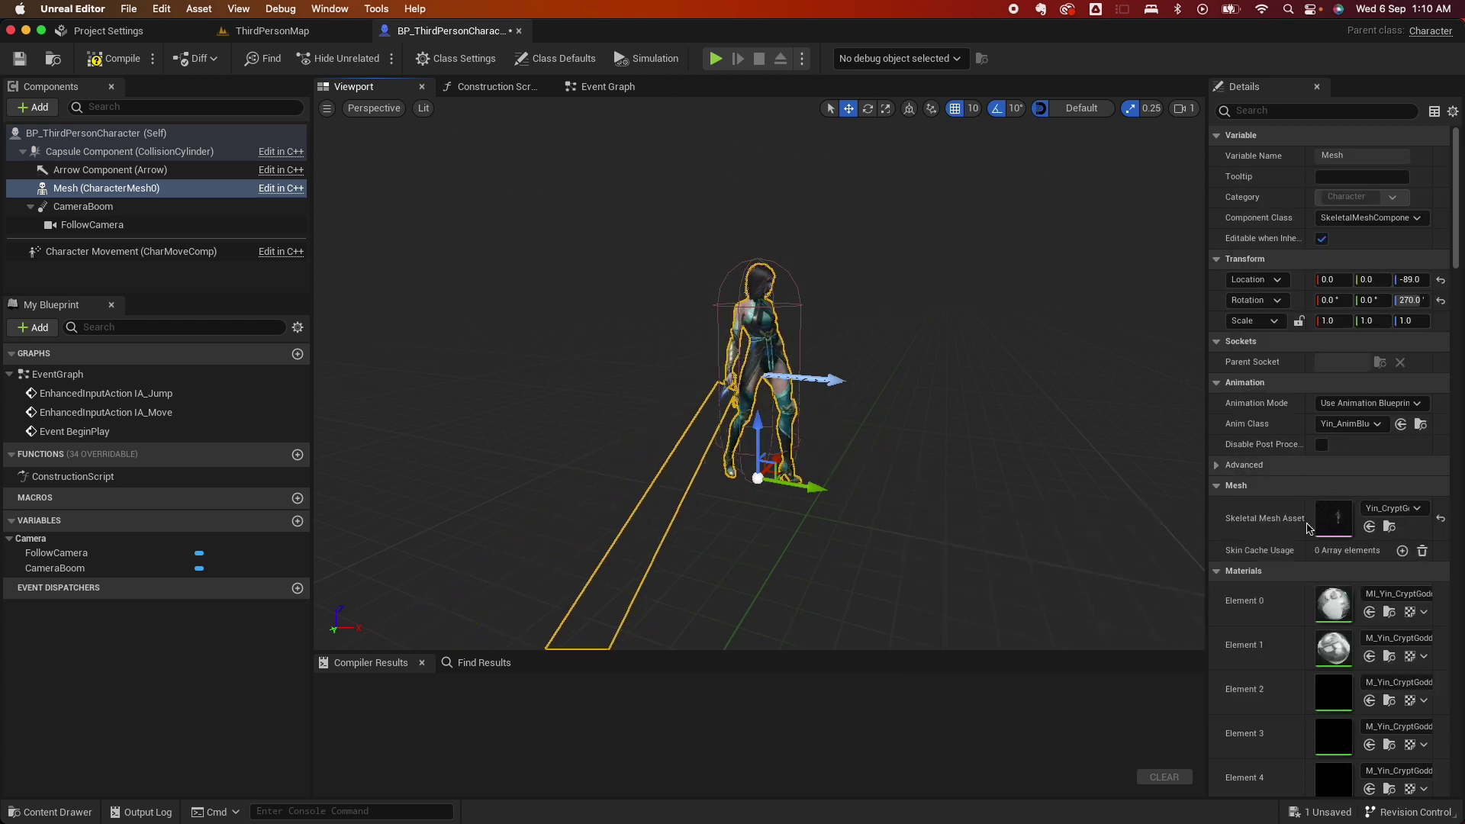
left_click(1390, 508)
left_click(1360, 454)
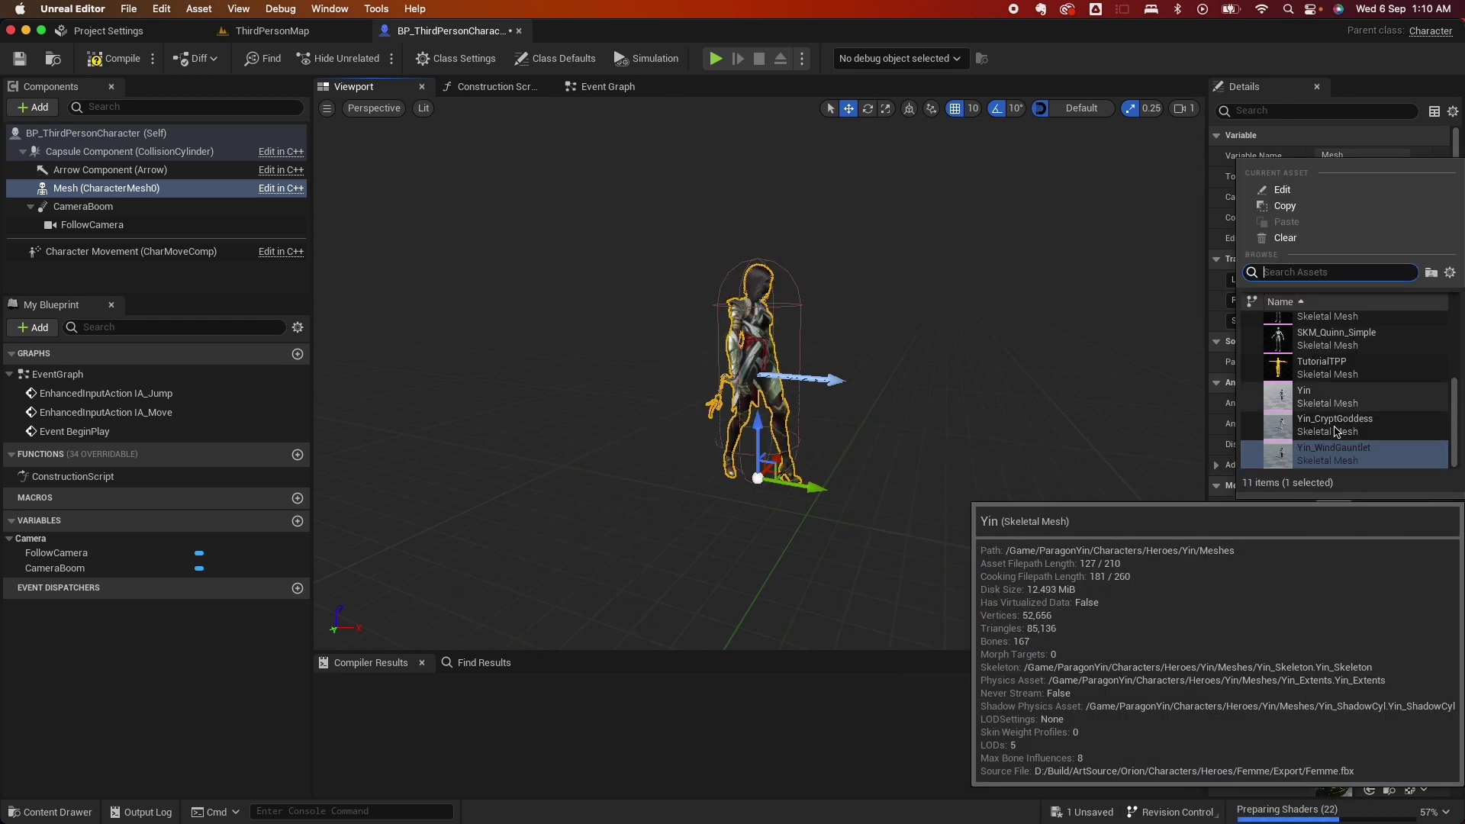
left_click(1336, 432)
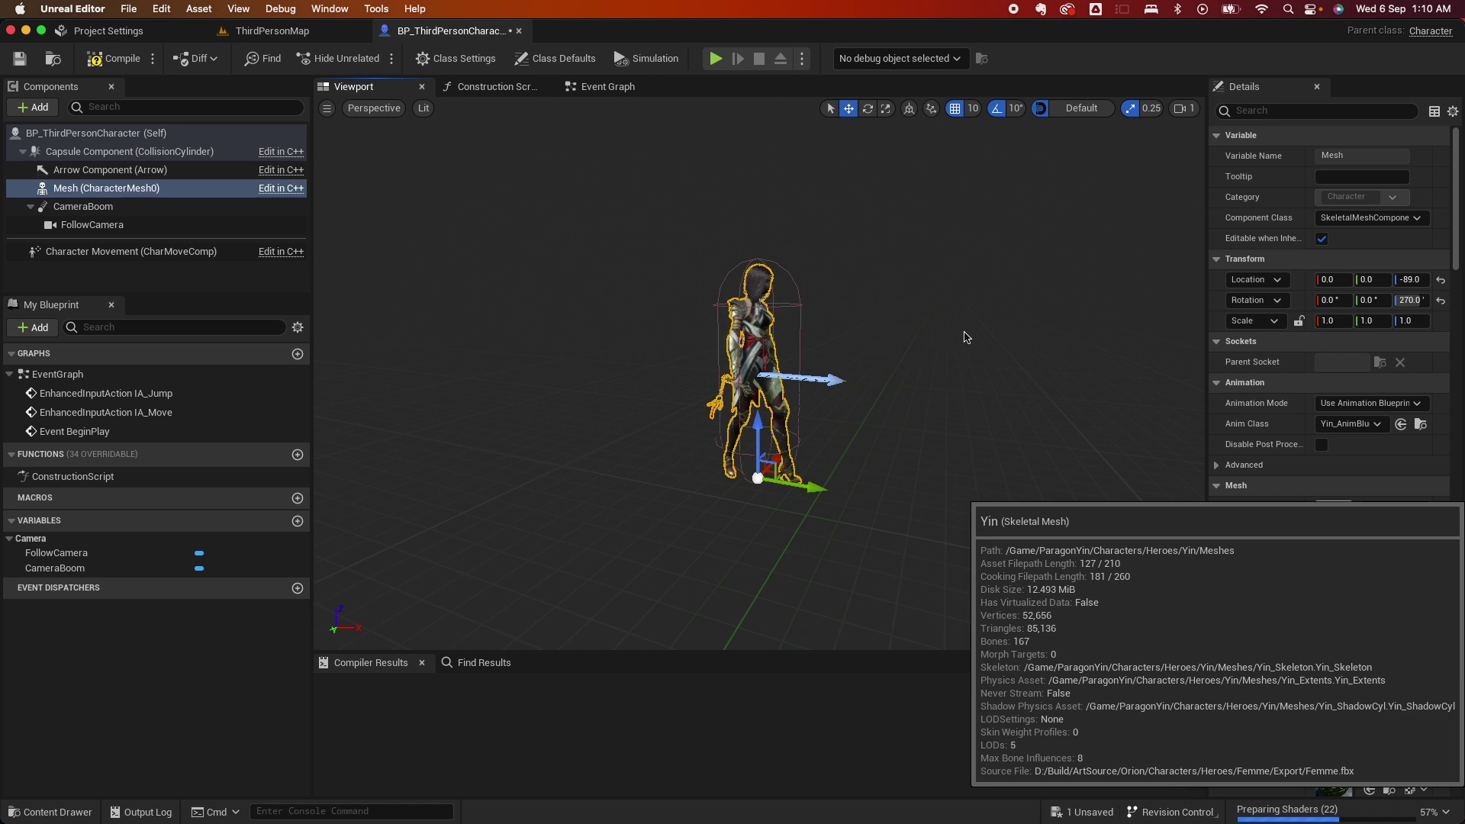
left_click(115, 58)
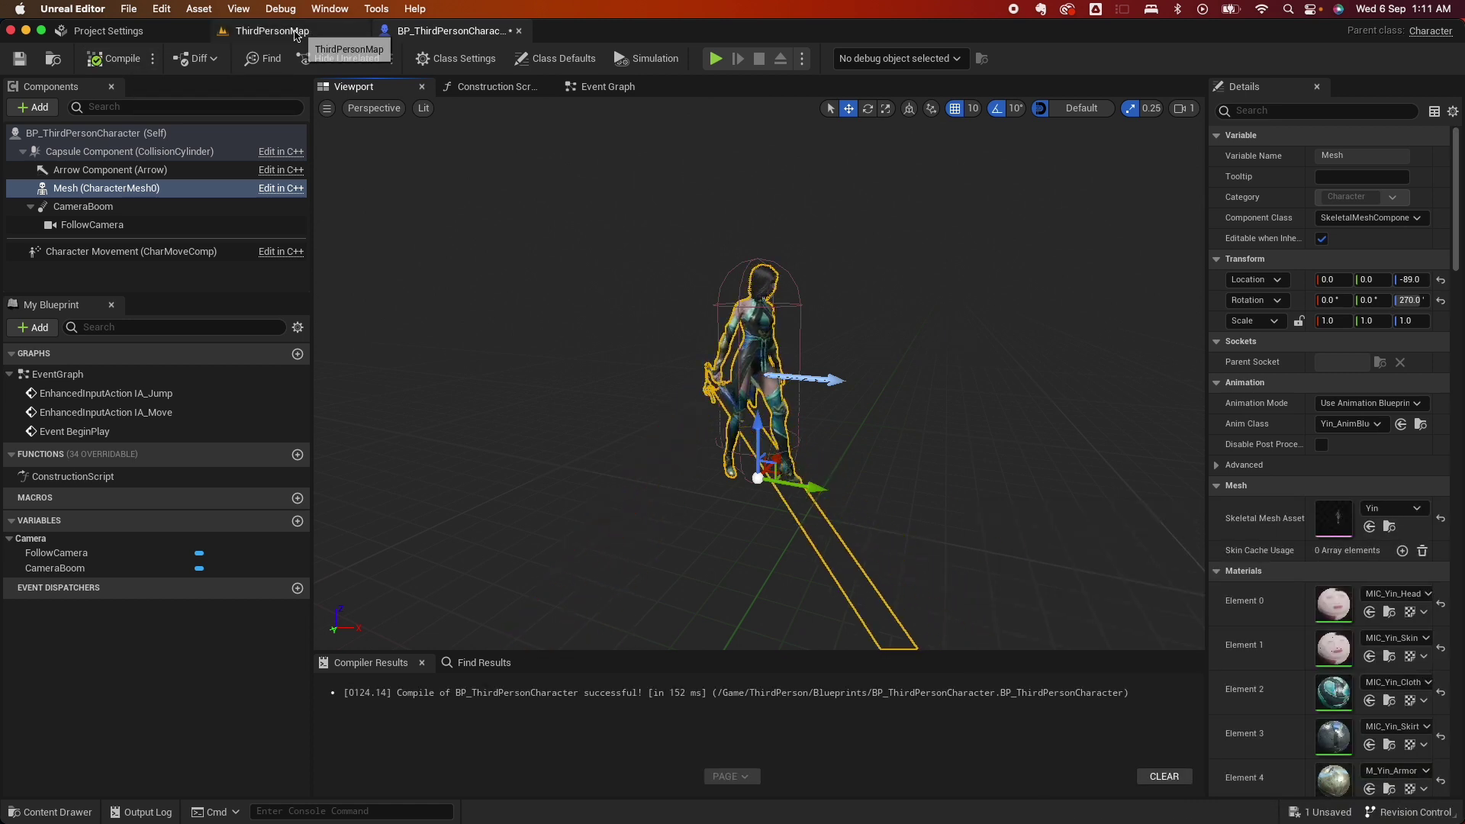
left_click(272, 30)
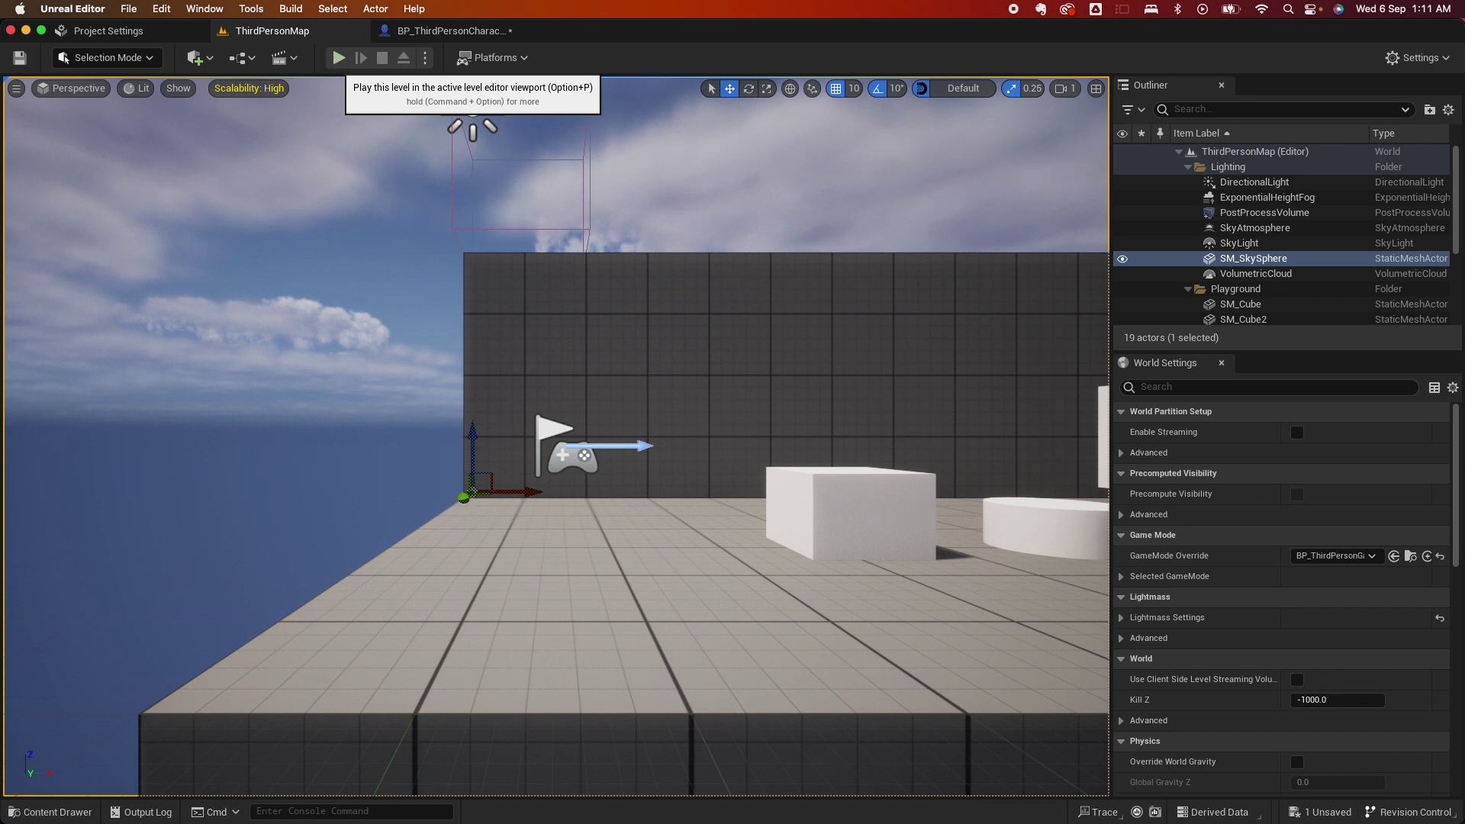
Play ThirdPersonMap to watch Yin move, then stop and return to BP_ThirdPersonCharacter.
left_click(338, 59)
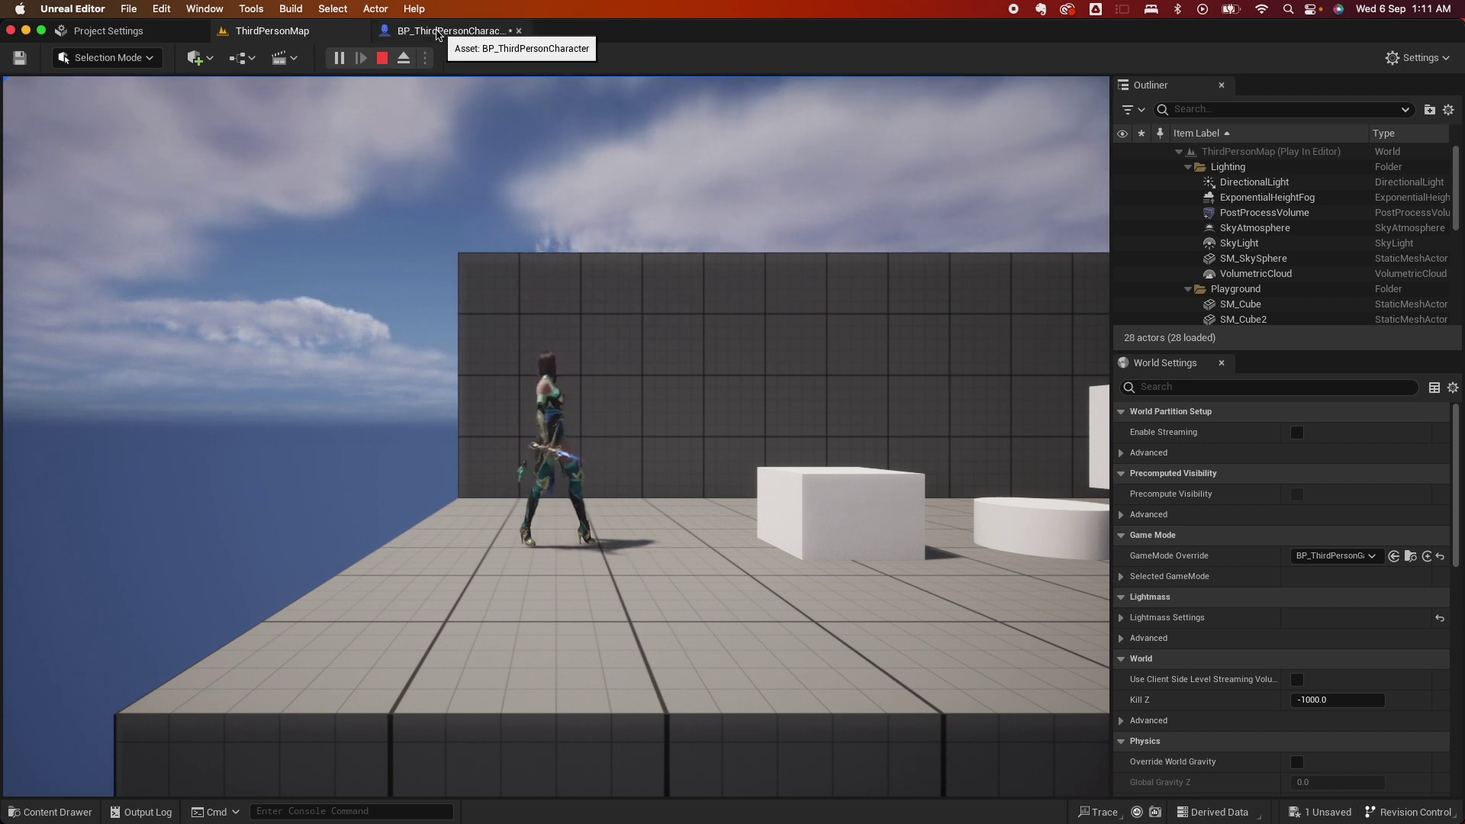
left_click(439, 32)
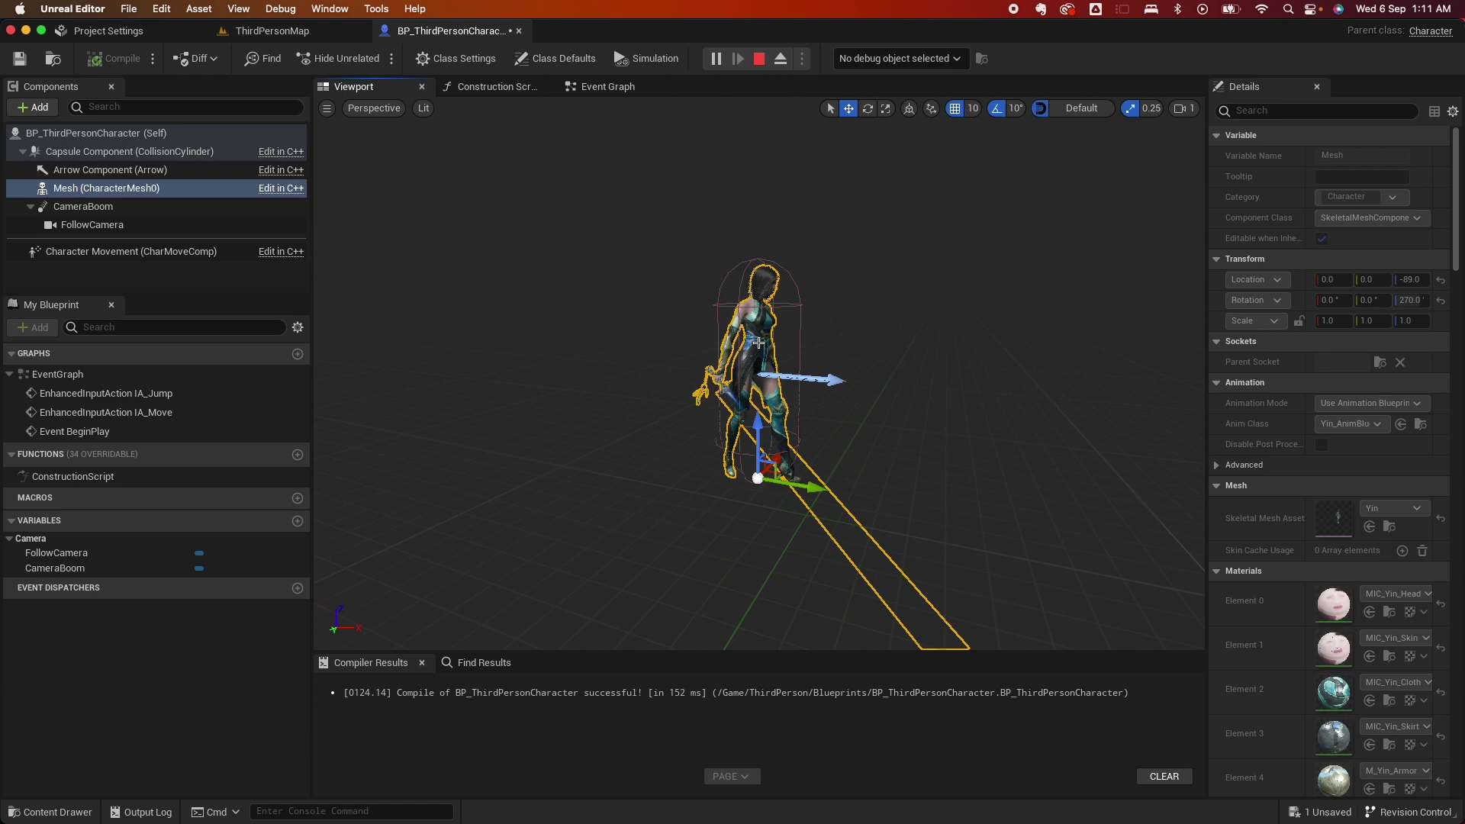
left_click(272, 30)
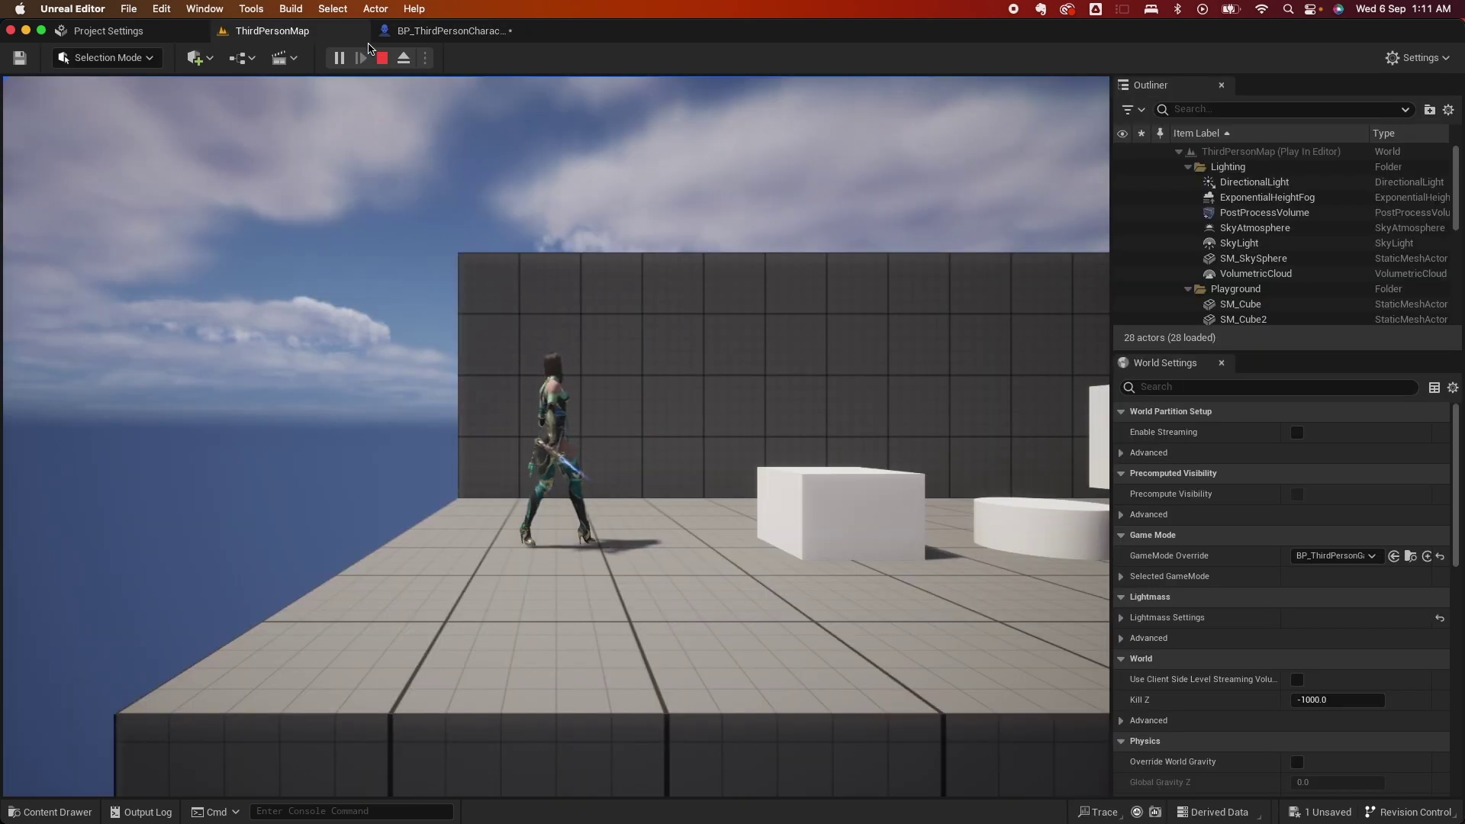
left_click(382, 58)
left_click(450, 30)
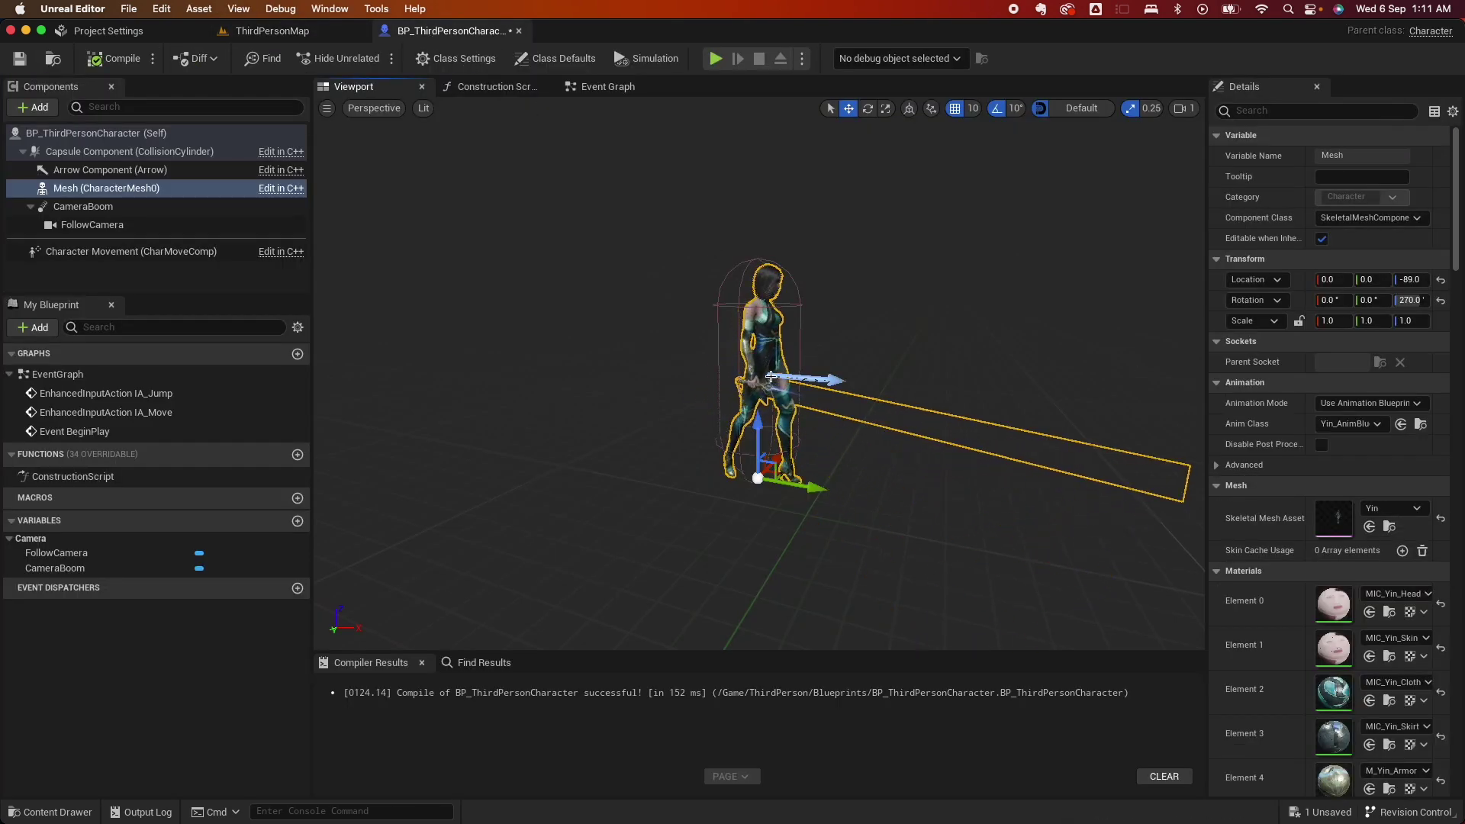
Open Yin_AnimBlueprint from the mesh's Anim Class and navigate to its AnimGraph.
left_click(114, 189)
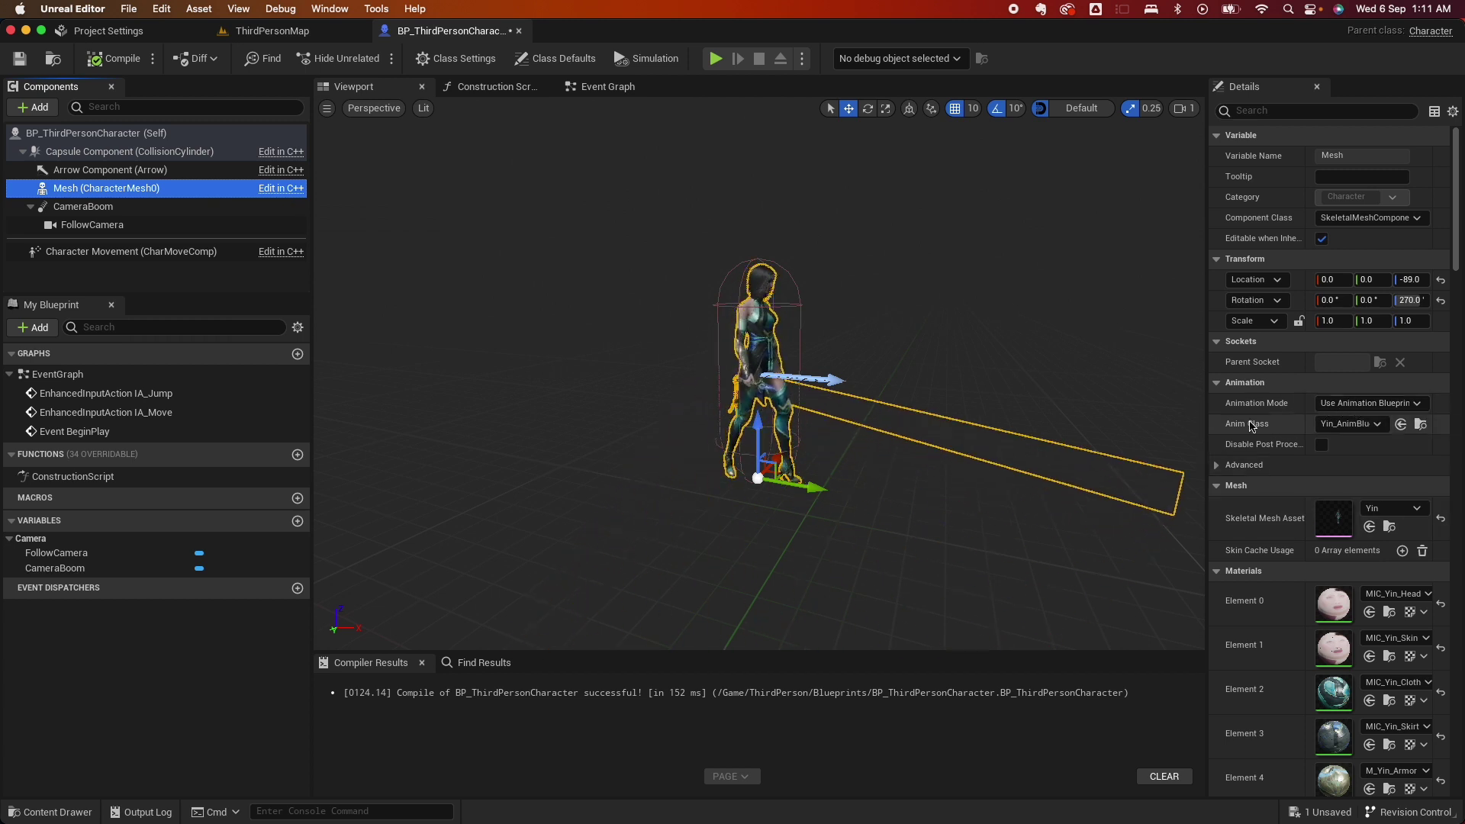
left_click(1420, 423)
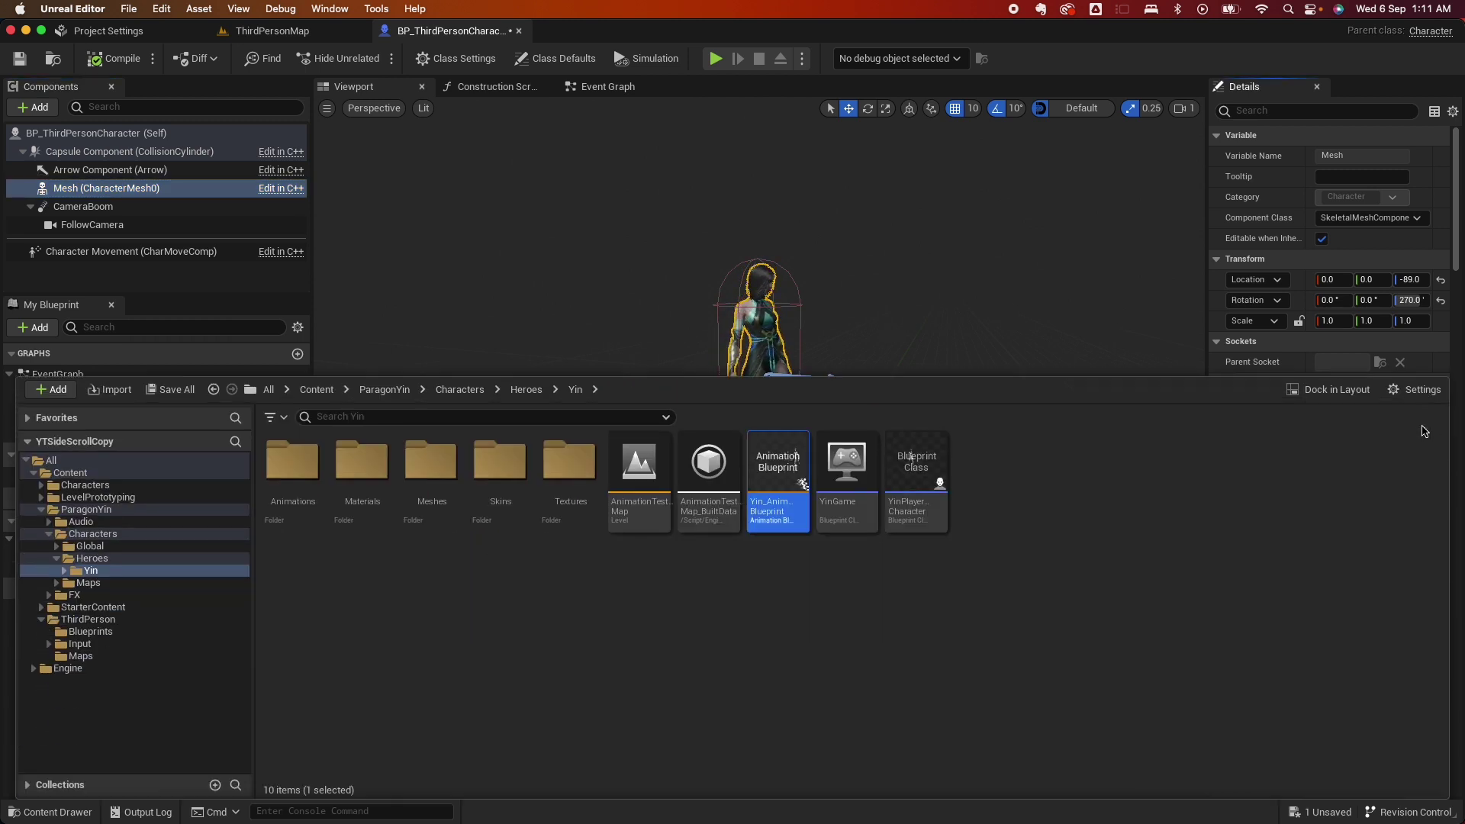
double_click(759, 473)
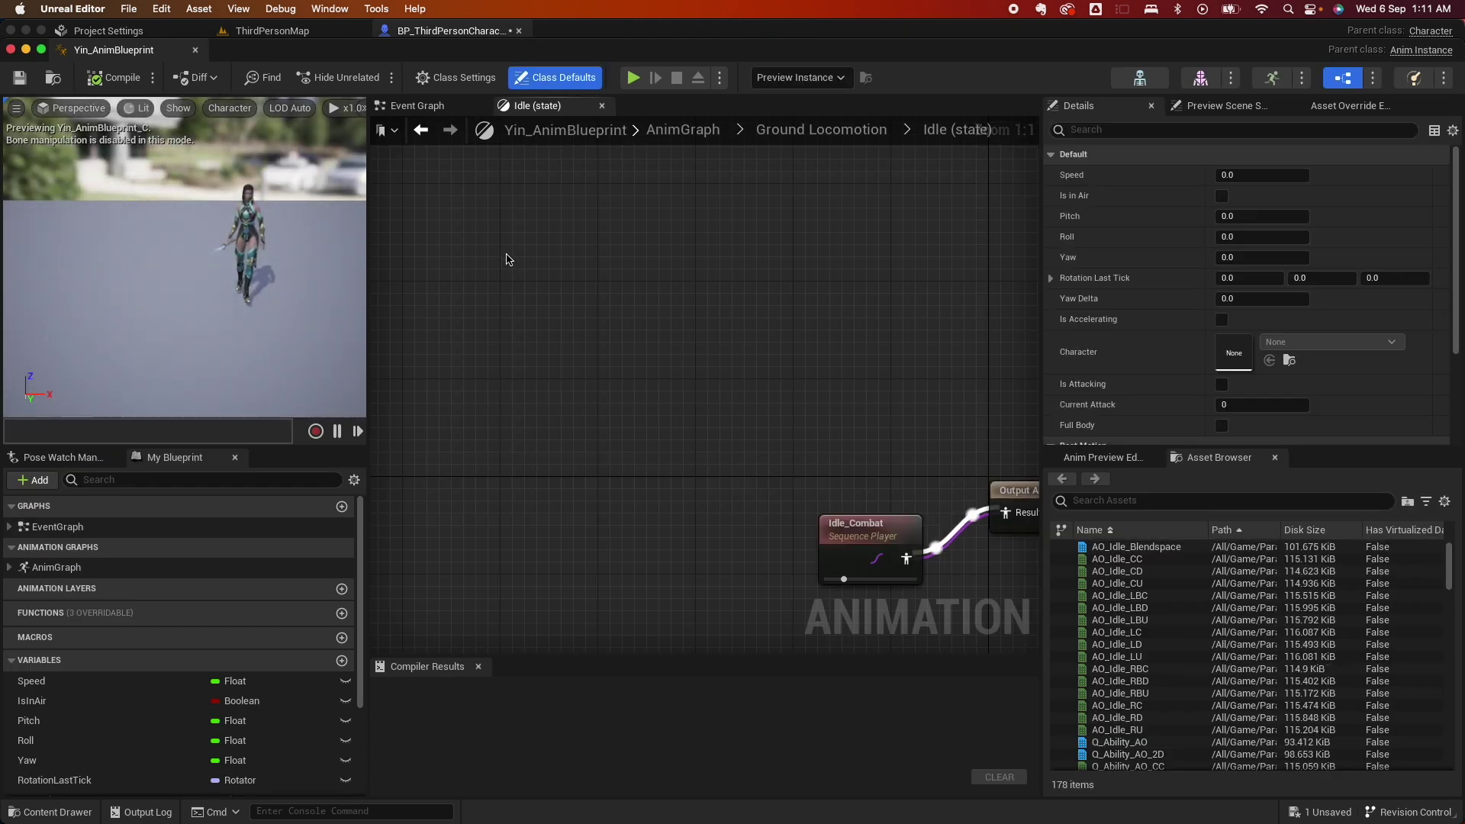
left_click(417, 106)
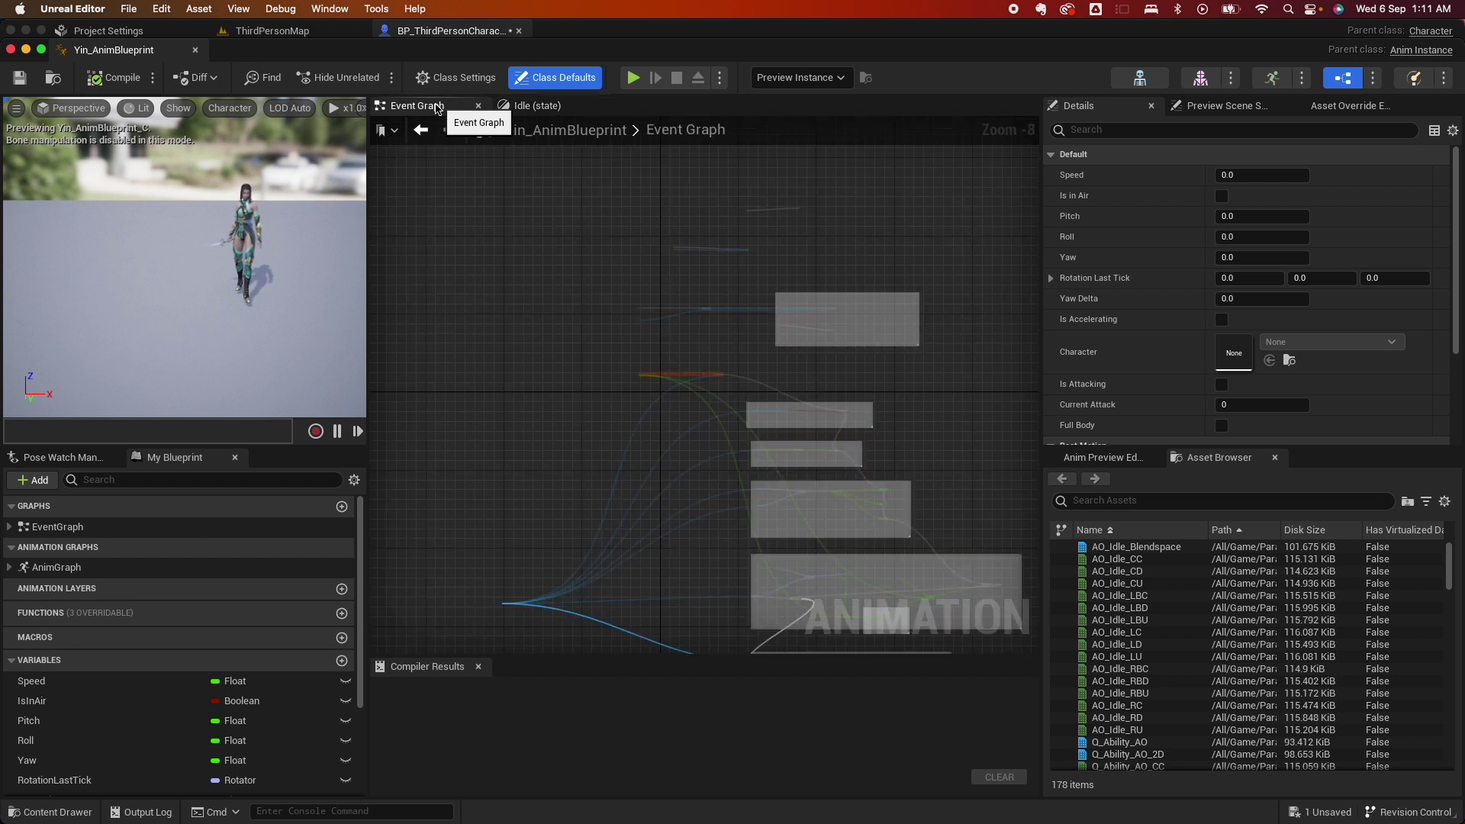
left_click(561, 108)
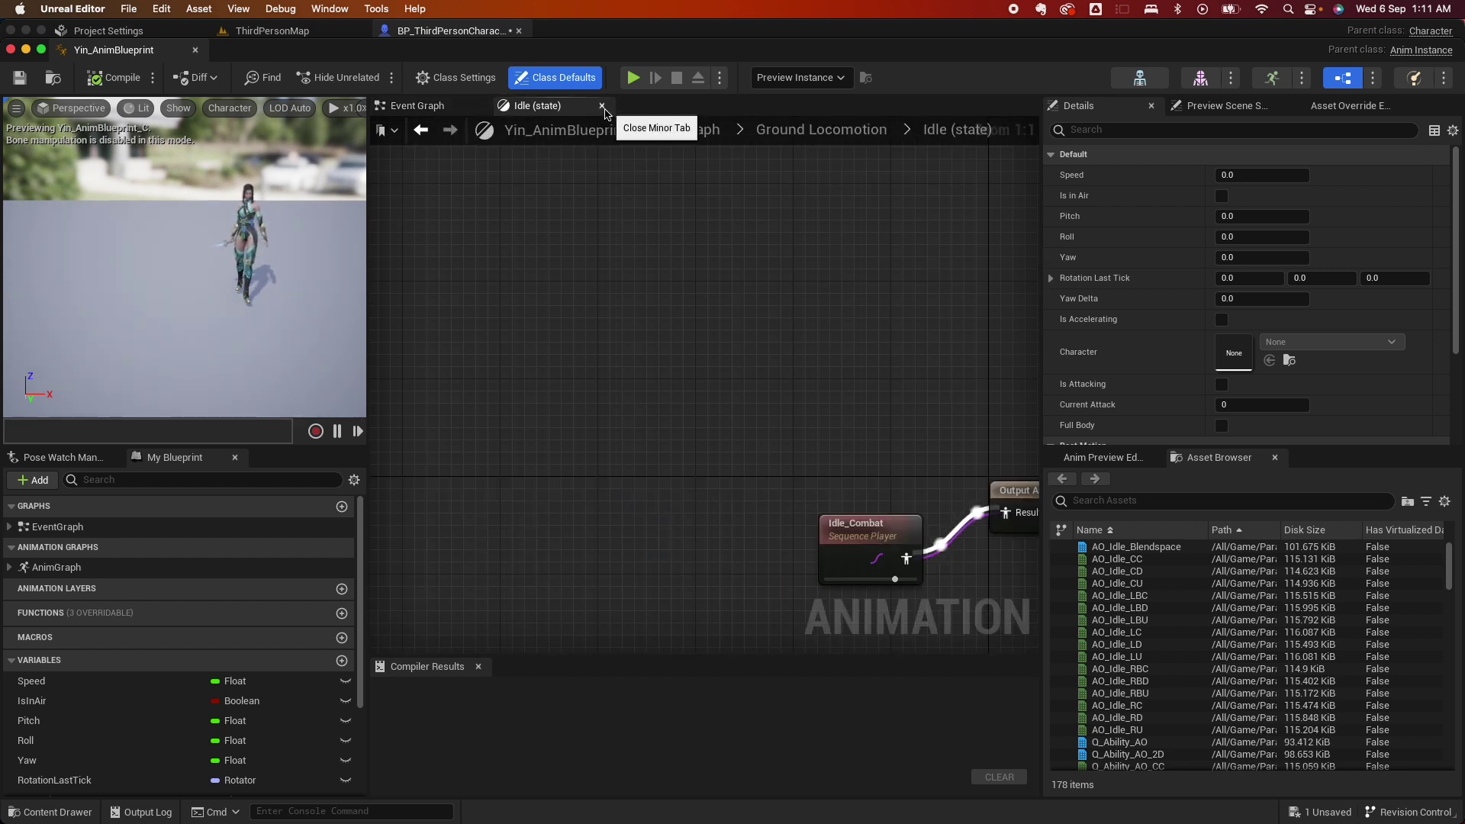
left_click(602, 106)
left_click(9, 567)
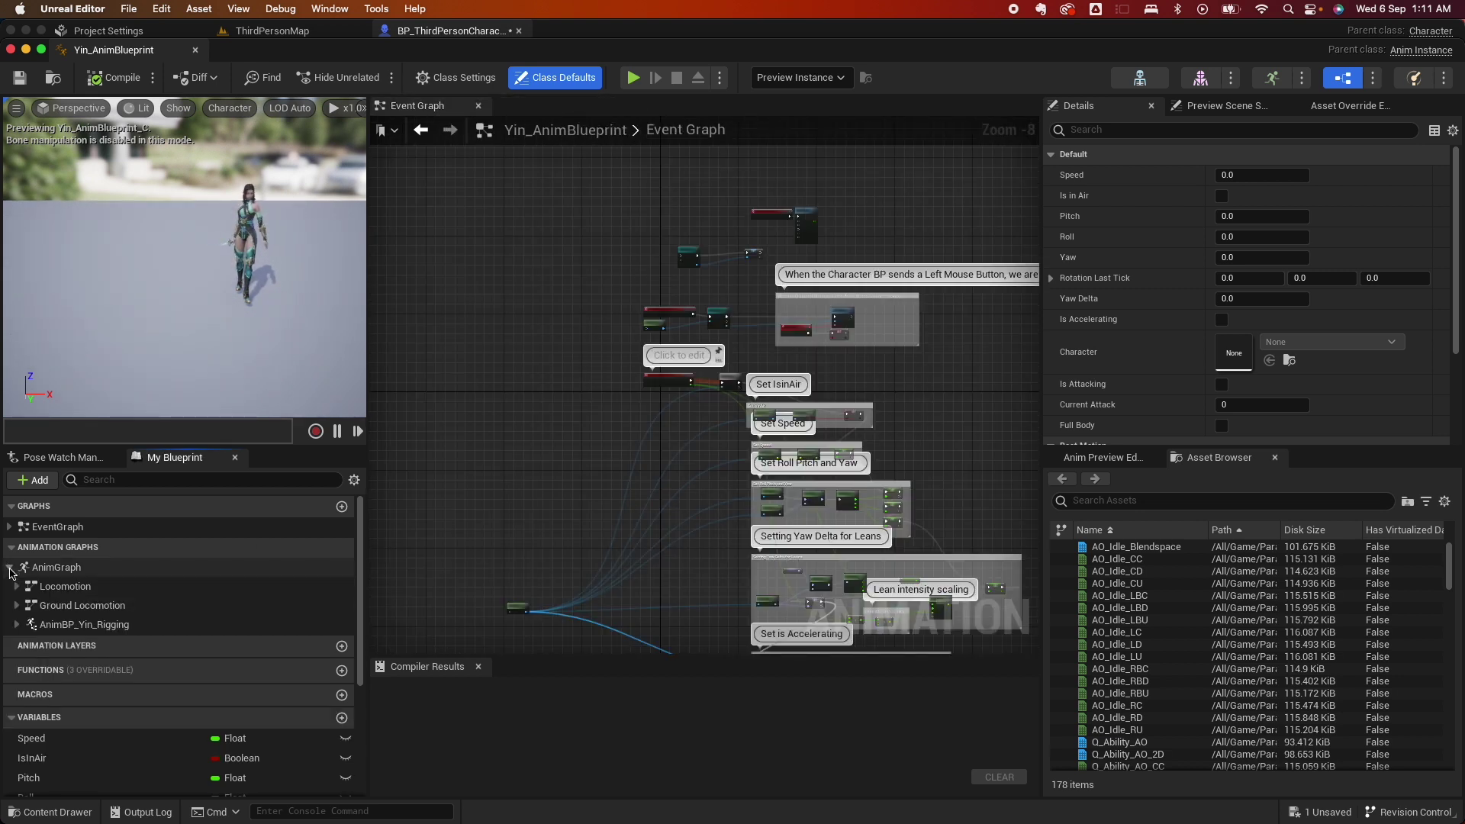
double_click(60, 568)
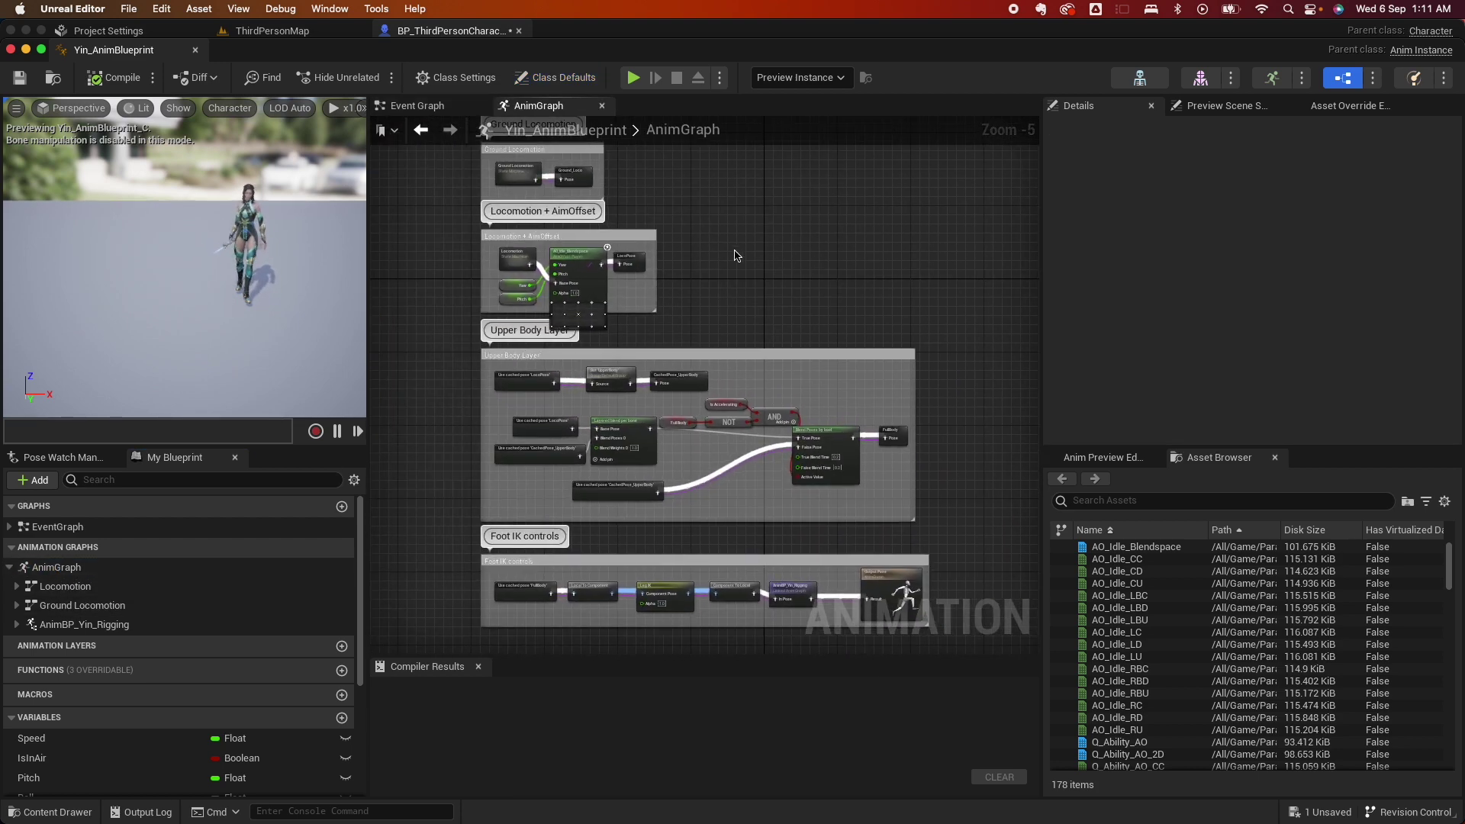
Pan to the Locomotion and AimOffset nodes and open AO_Idle_Blendspace from the Asset Browser.
scroll(728, 256, "up", 3)
scroll(744, 286, "up", 3)
scroll(744, 286, "left", 3)
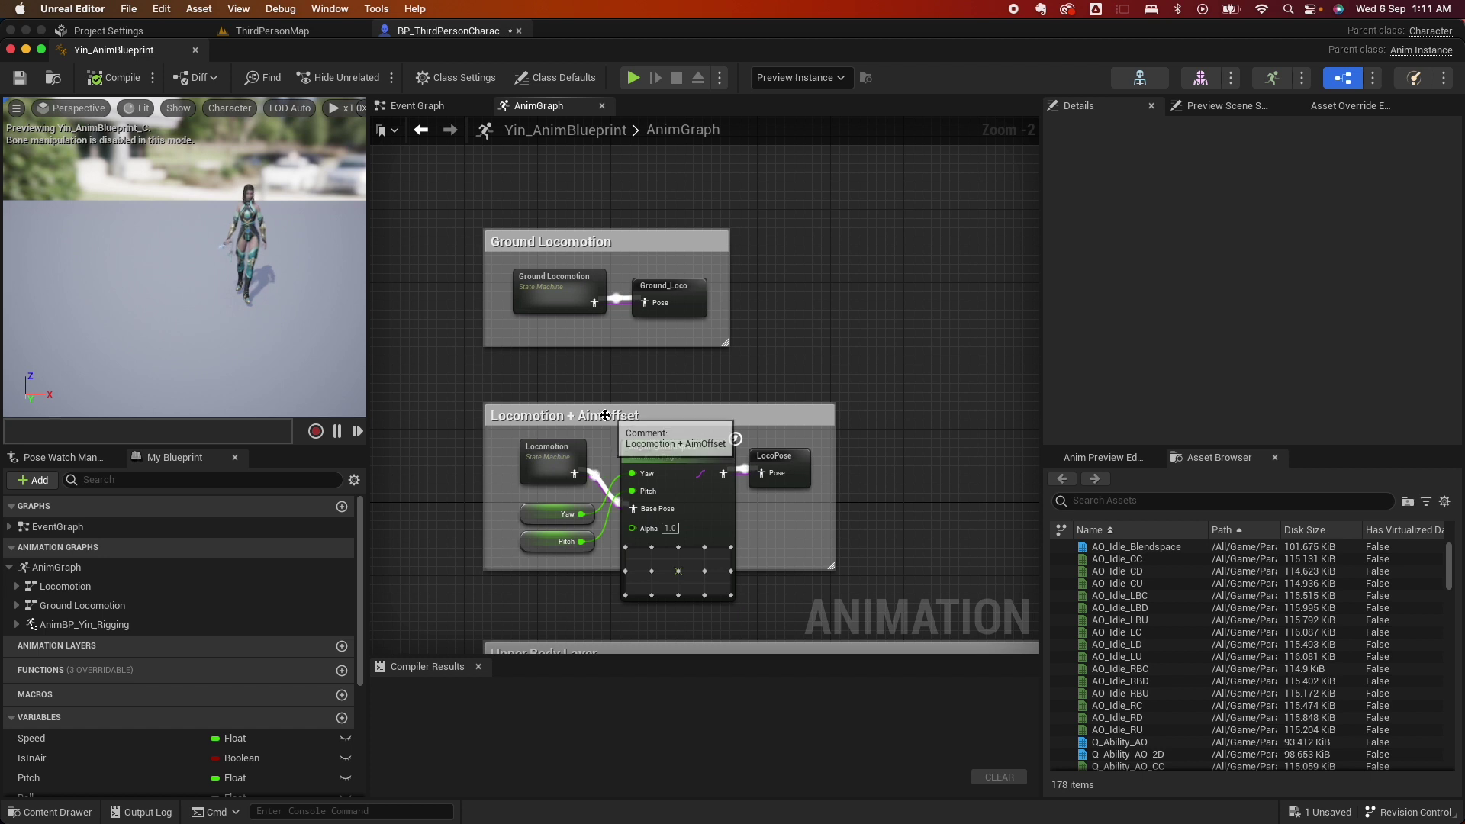
scroll(612, 428, "down", 1)
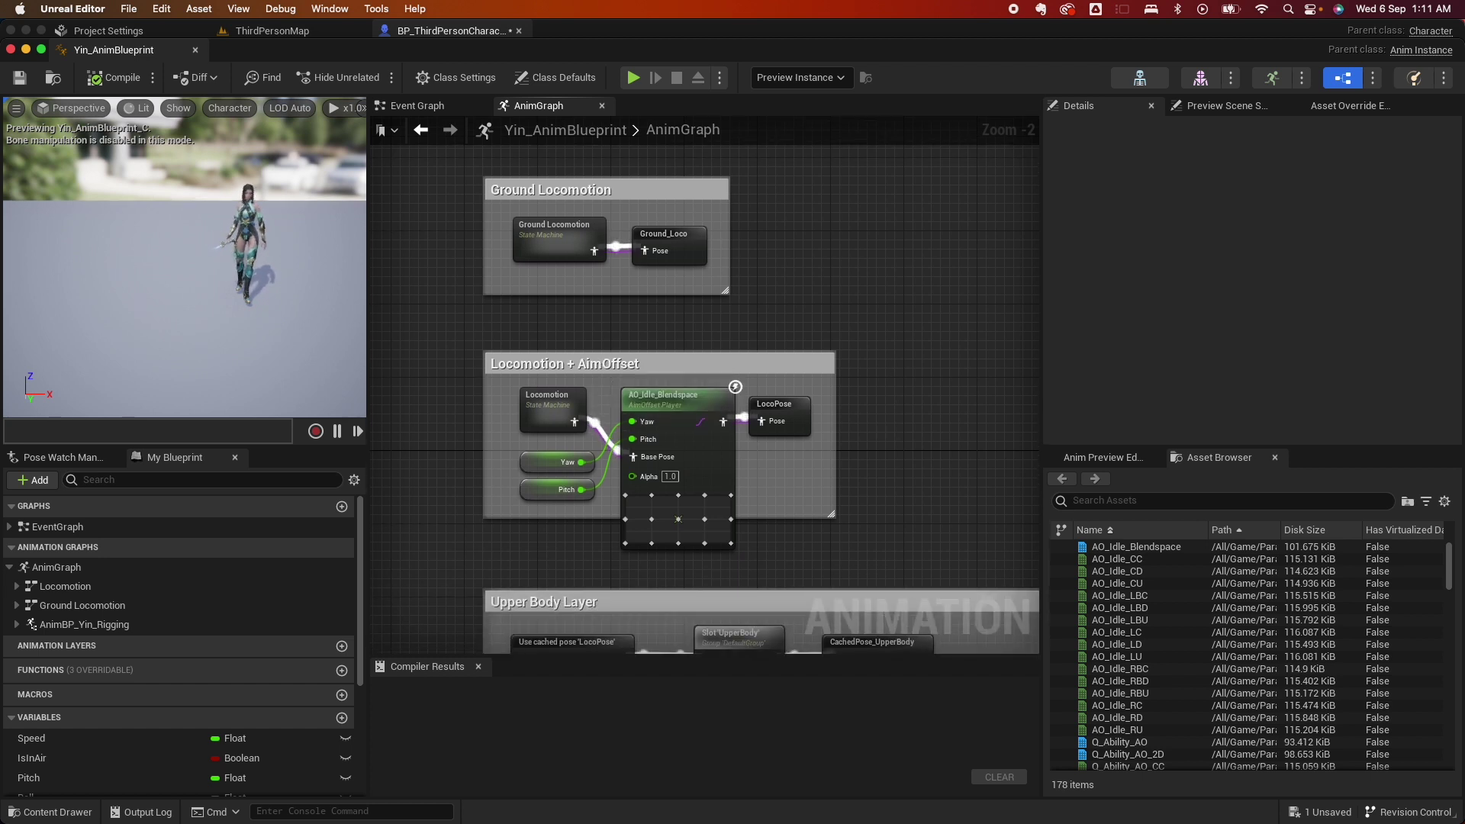
scroll(869, 370, "up", 1)
right_click_drag(602, 413, 659, 327)
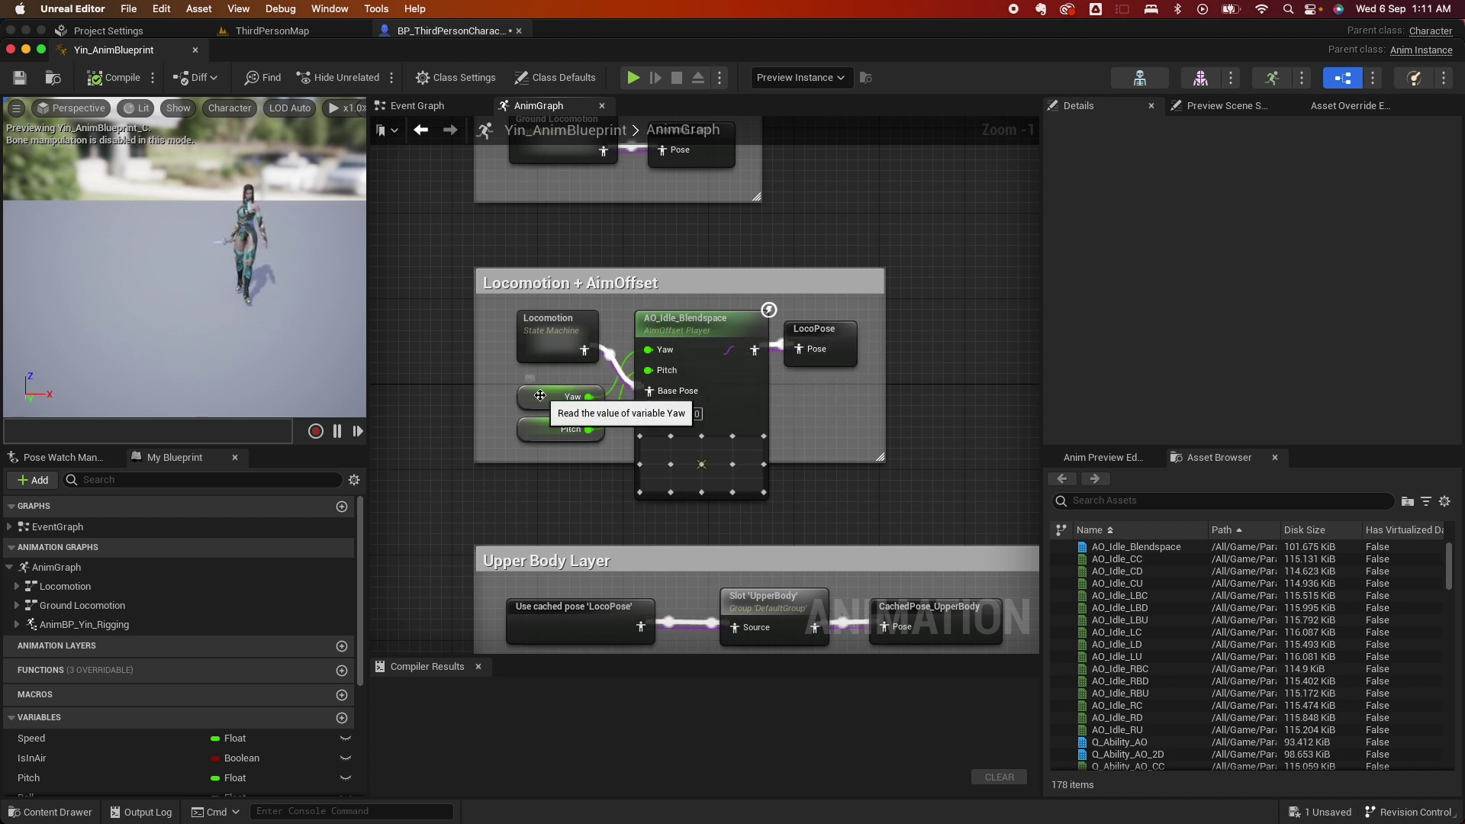
mouse_move(631, 361)
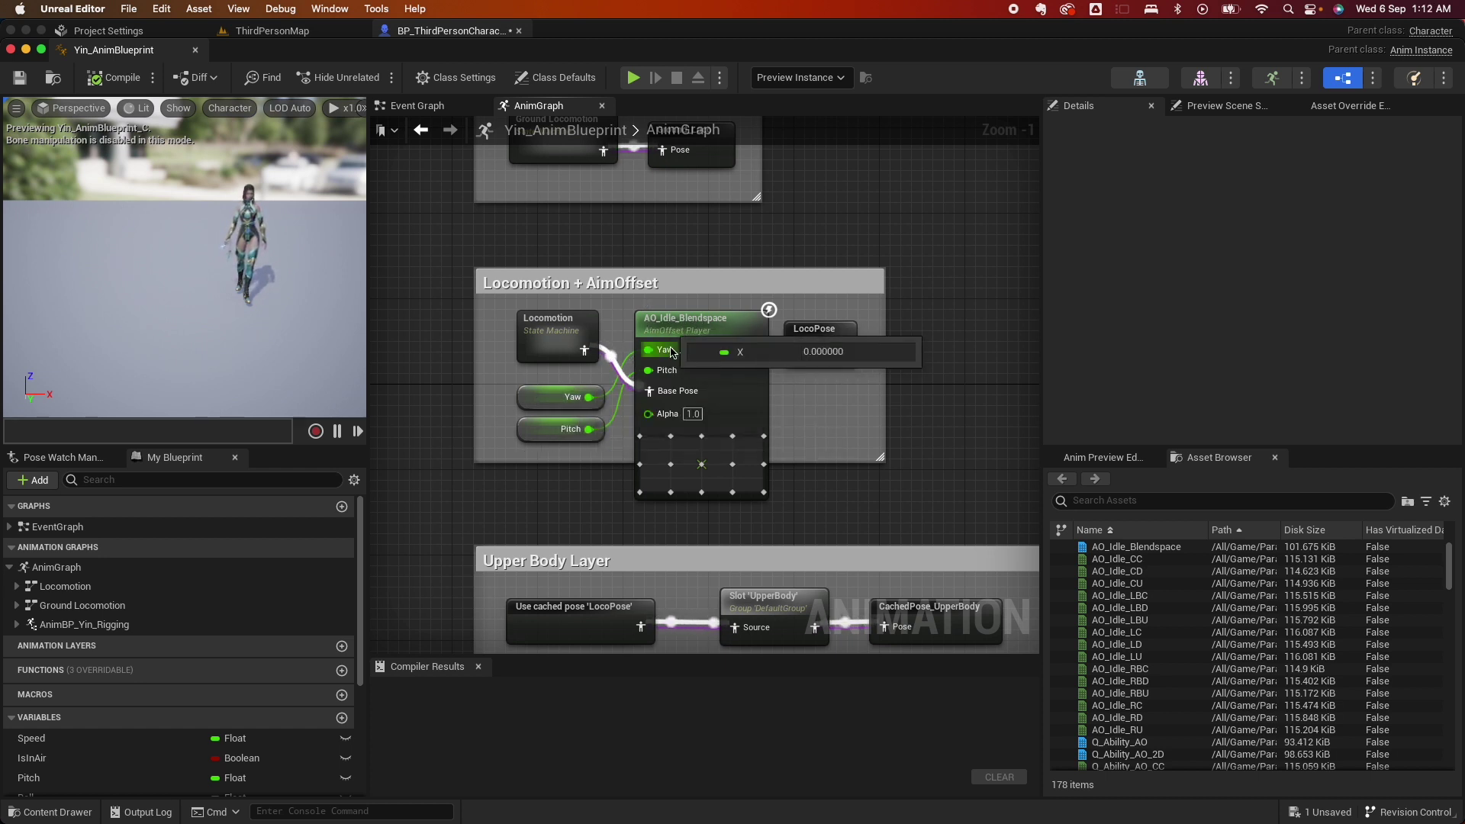
left_click(1130, 548)
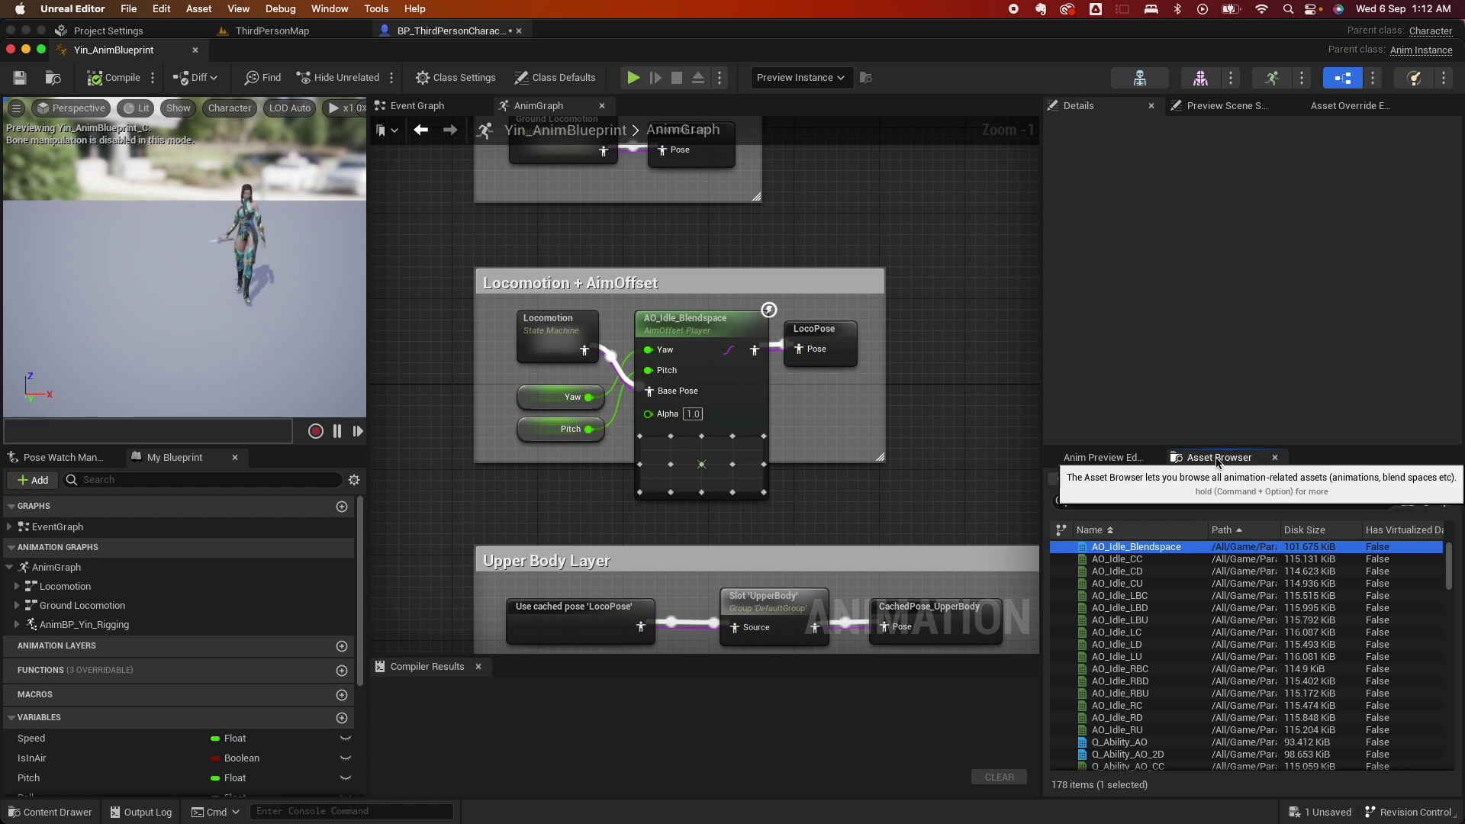
double_click(1129, 547)
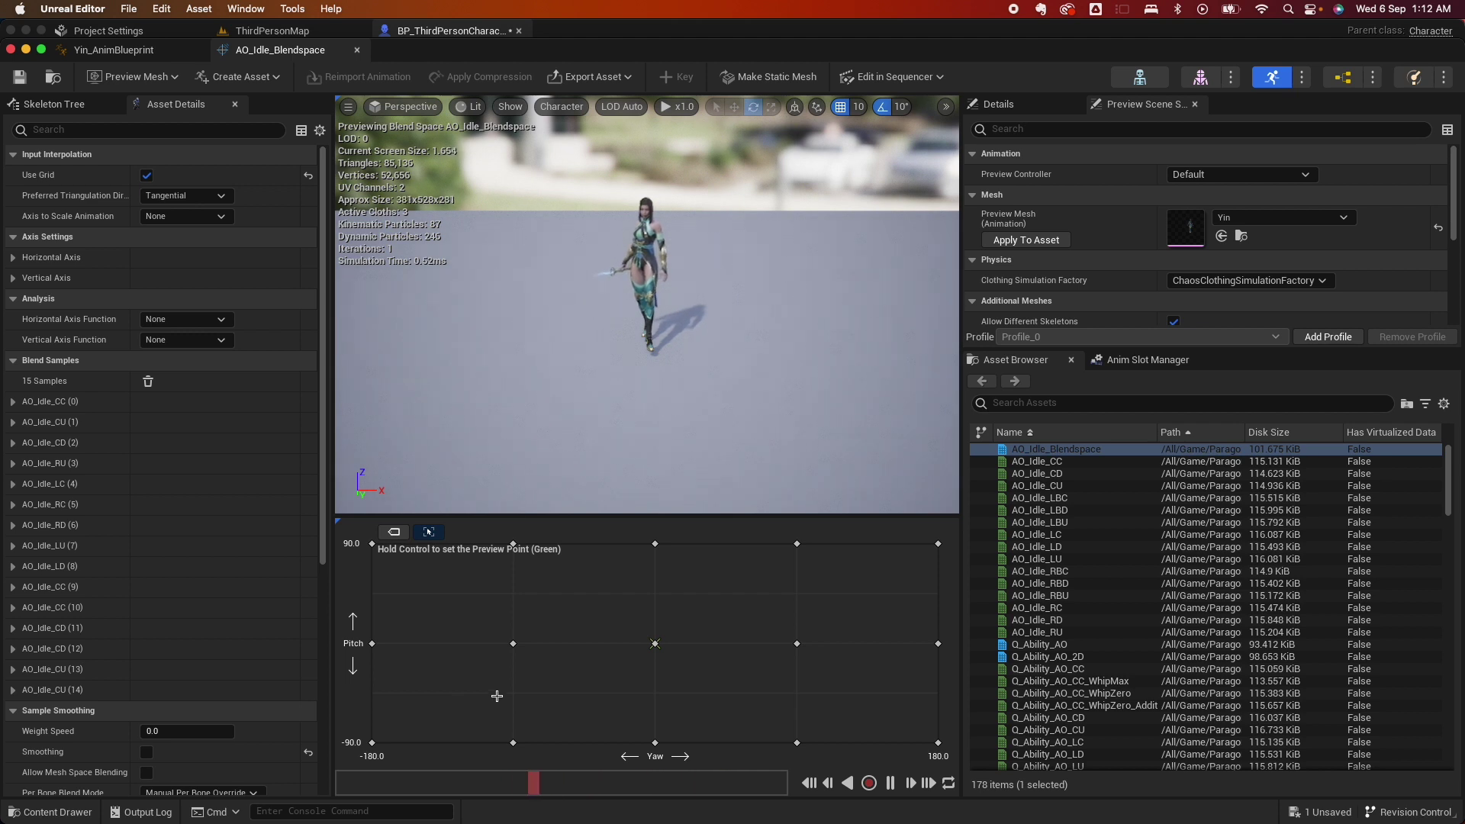
Pause the preview and drag the AO_Idle_LC sample to the centre of the grid.
left_click(889, 783)
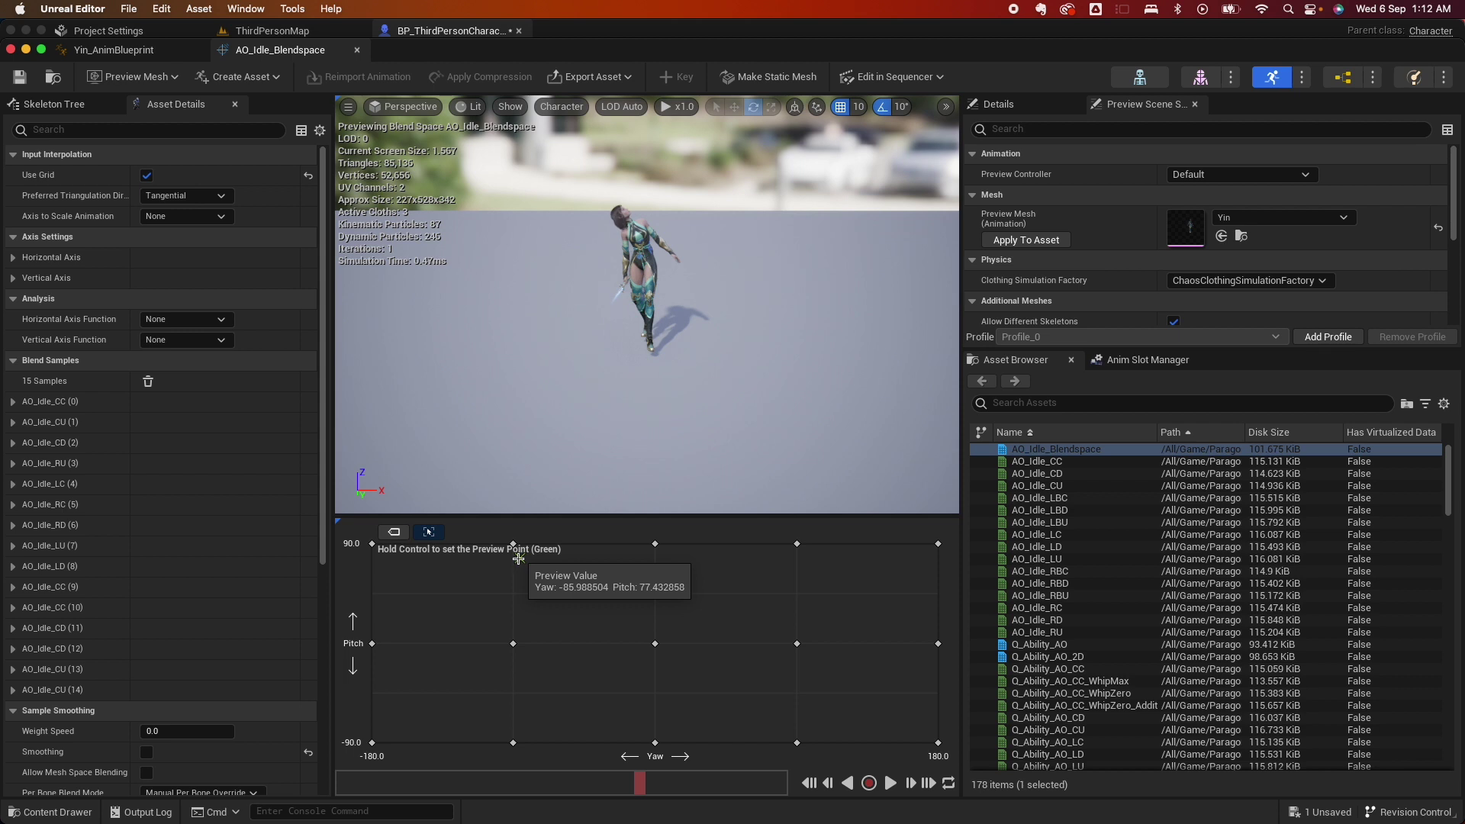
key("ctrl")
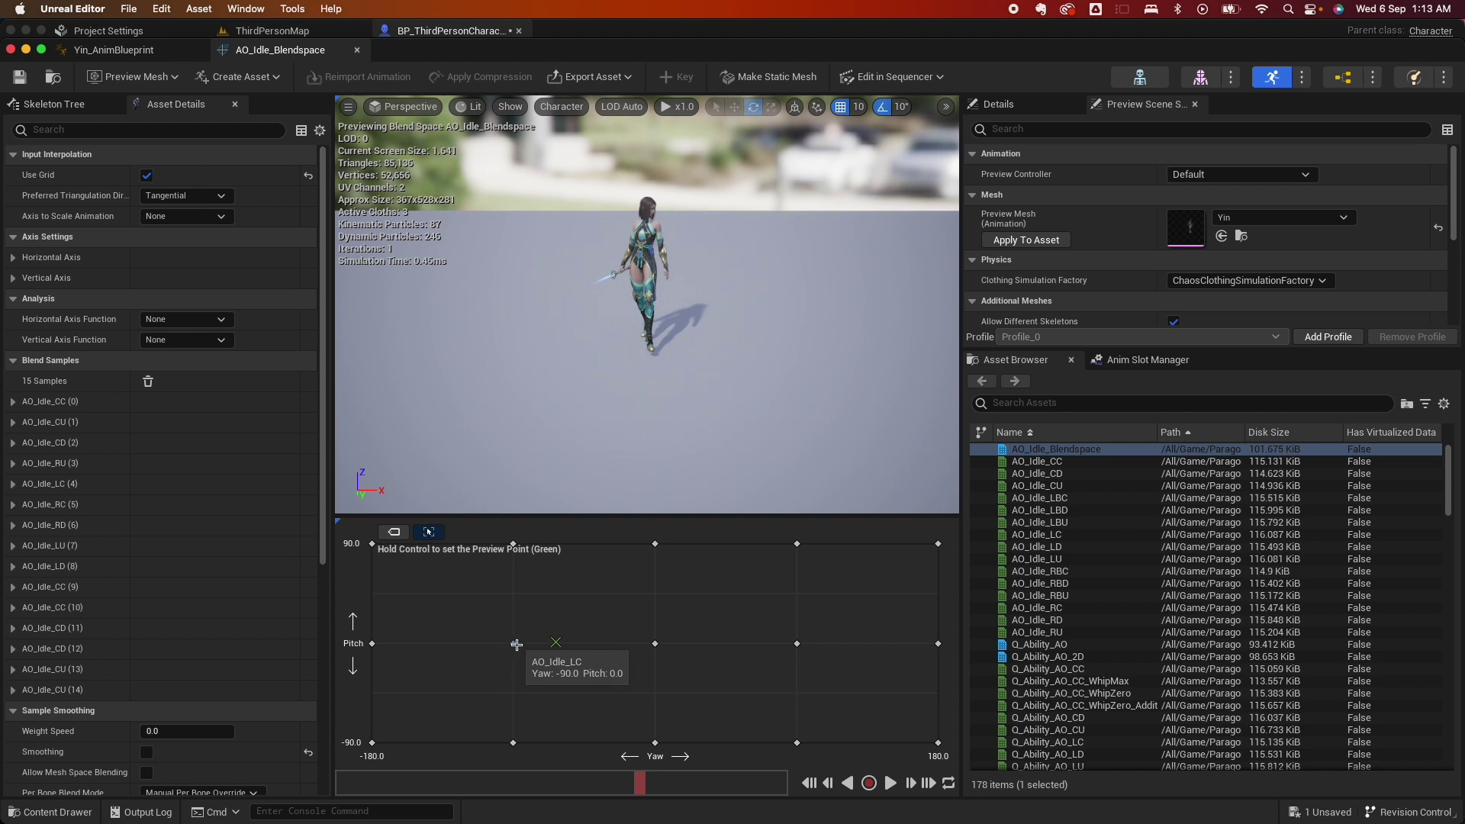
left_click(517, 645)
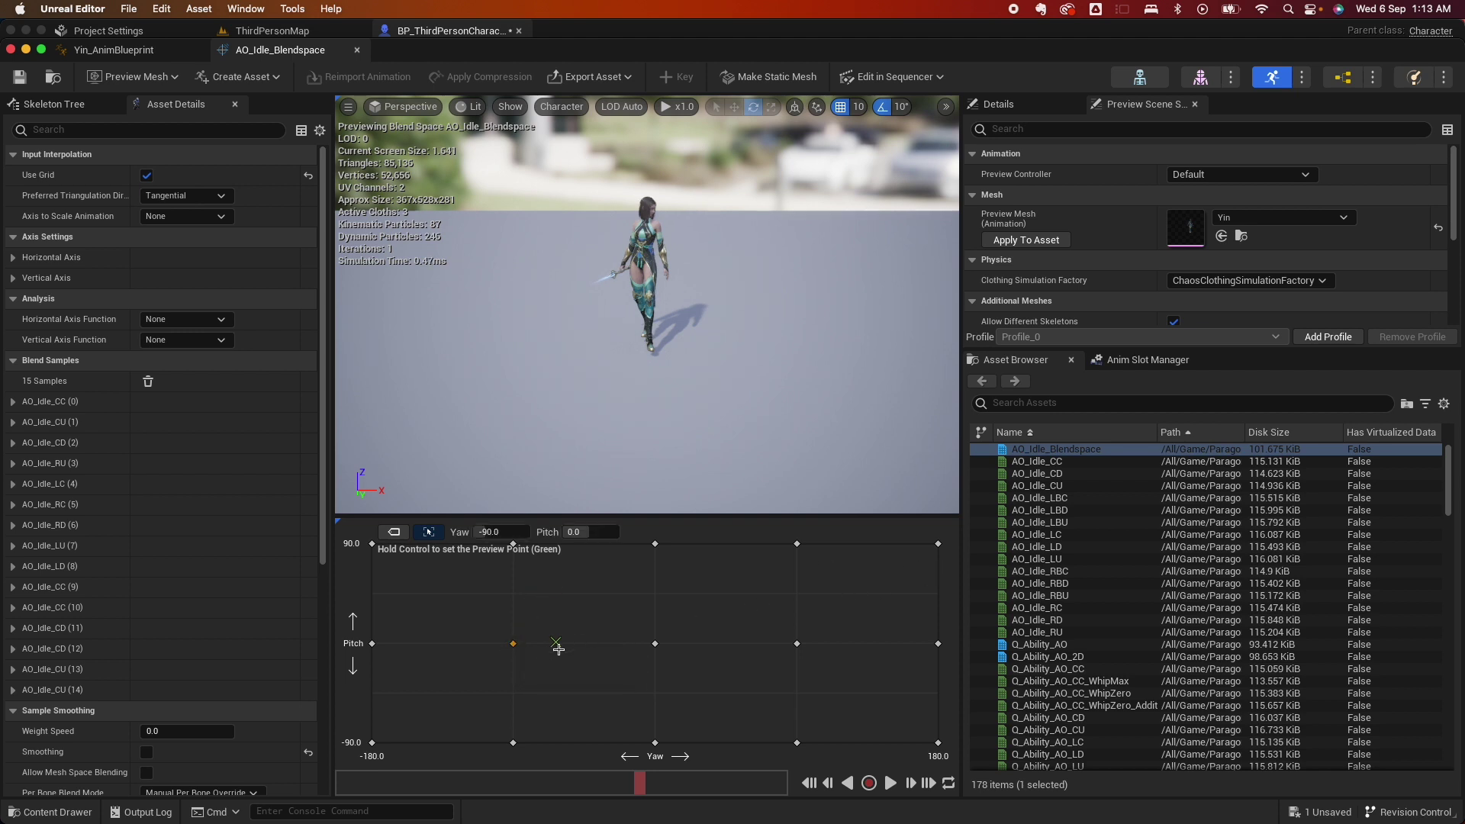
left_click_drag(514, 644, 655, 645)
left_click(654, 644)
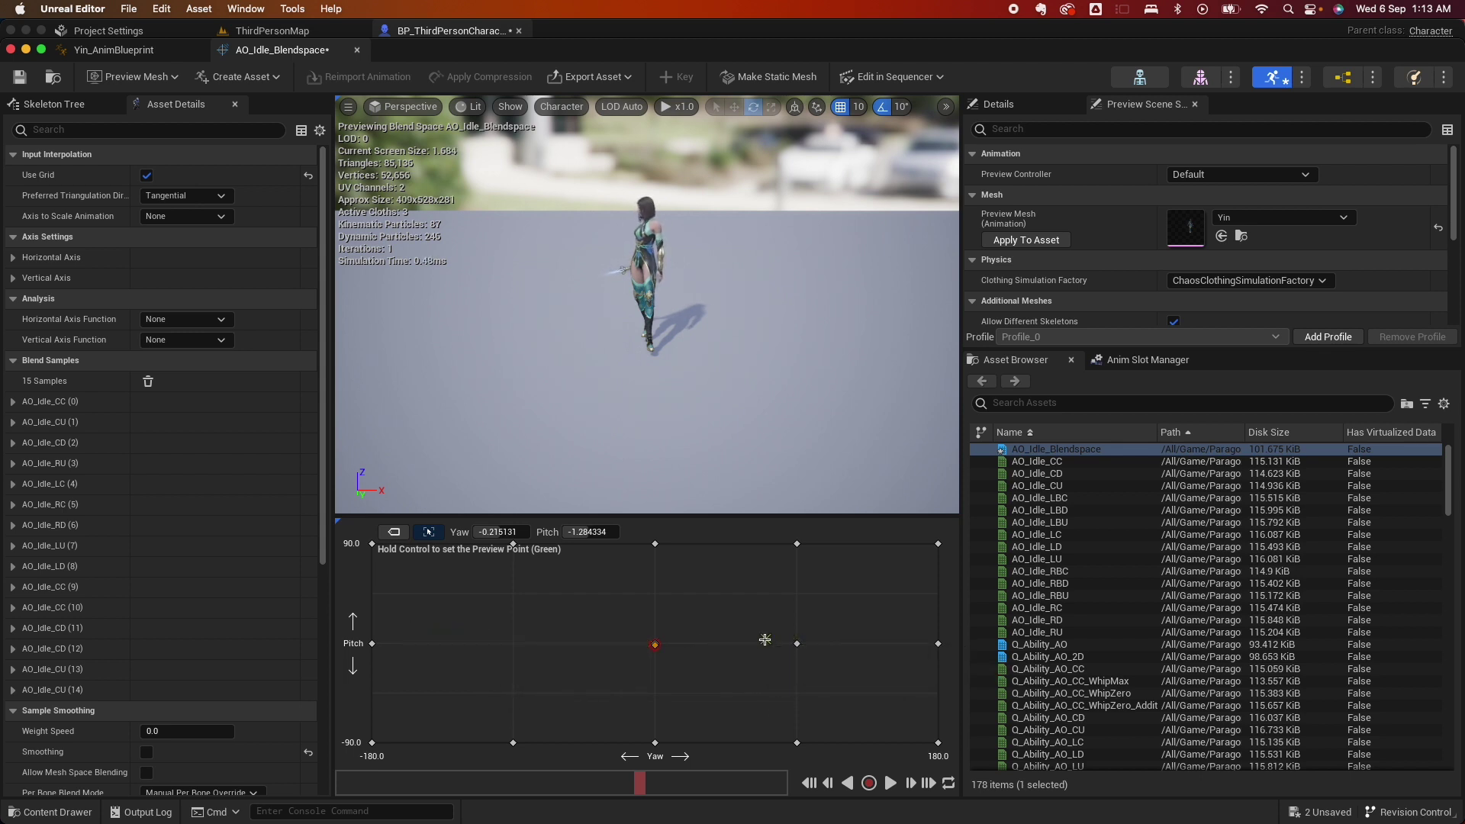
Drag the AO_Idle_RC sample to the grid centre and save the blendspace.
left_click(772, 641)
left_click_drag(793, 646, 655, 644)
left_click(19, 76)
left_click(292, 34)
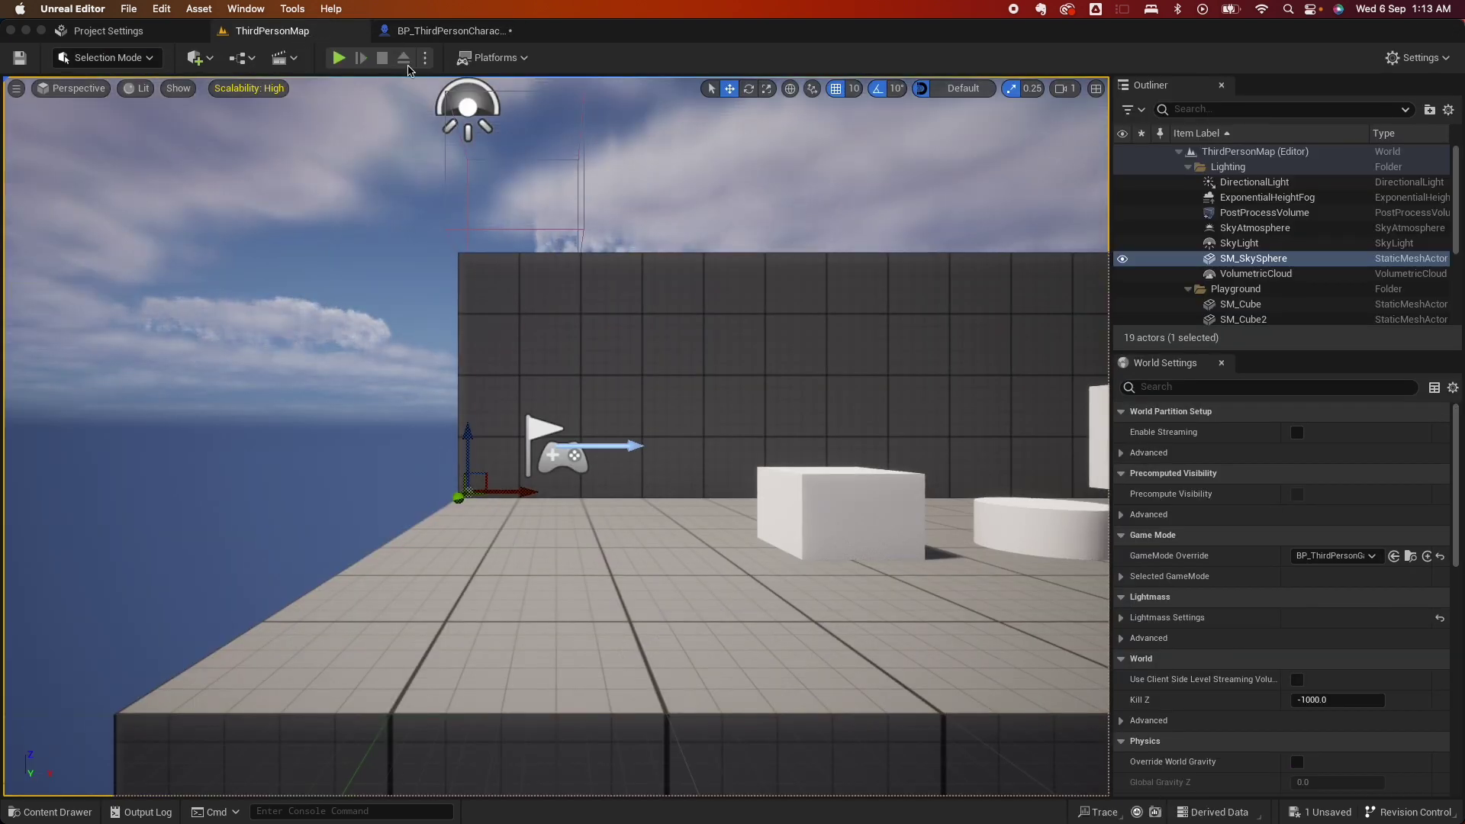
key("alt+p")
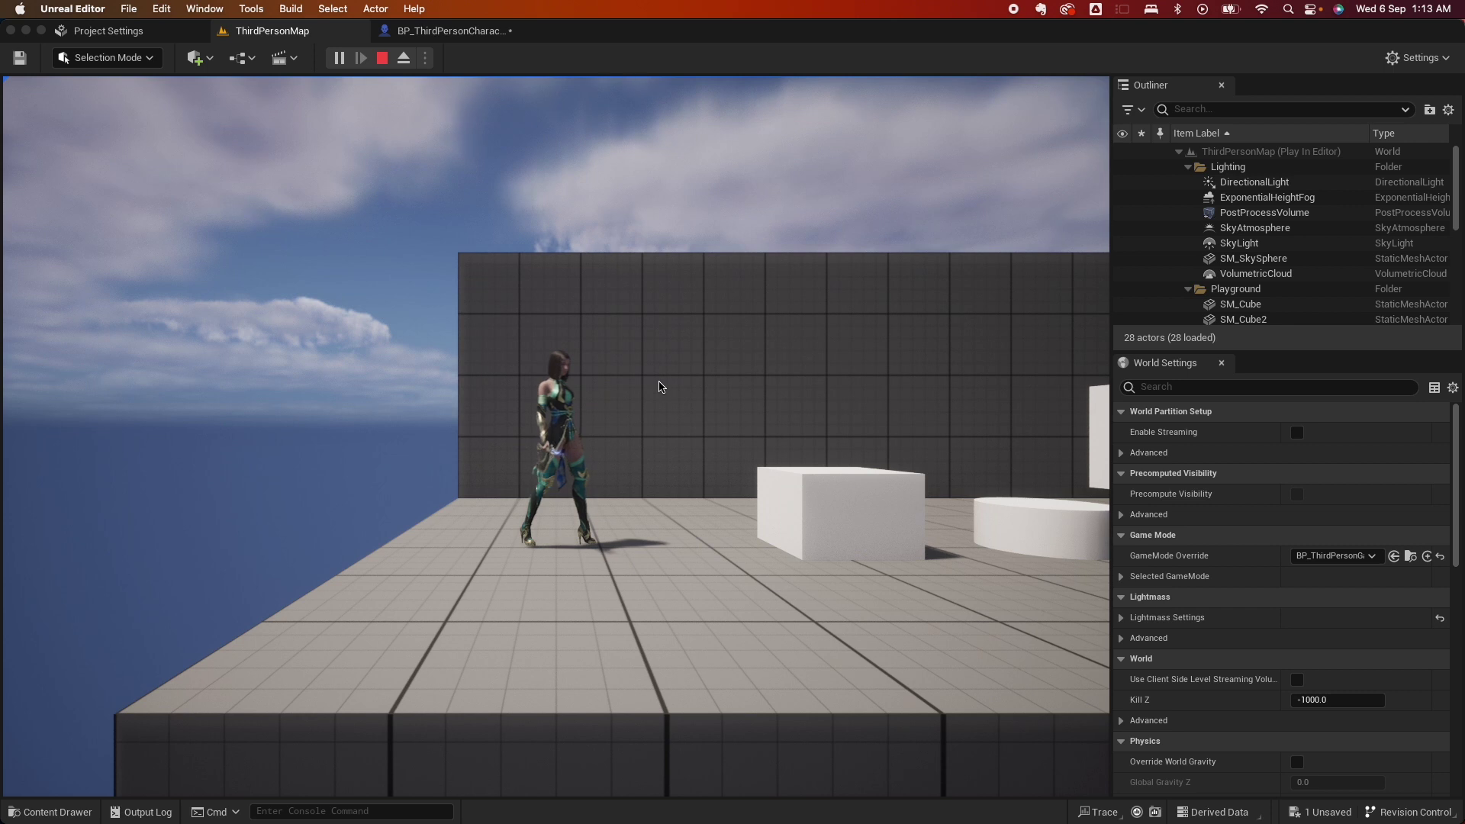
left_click(690, 416)
key("d")
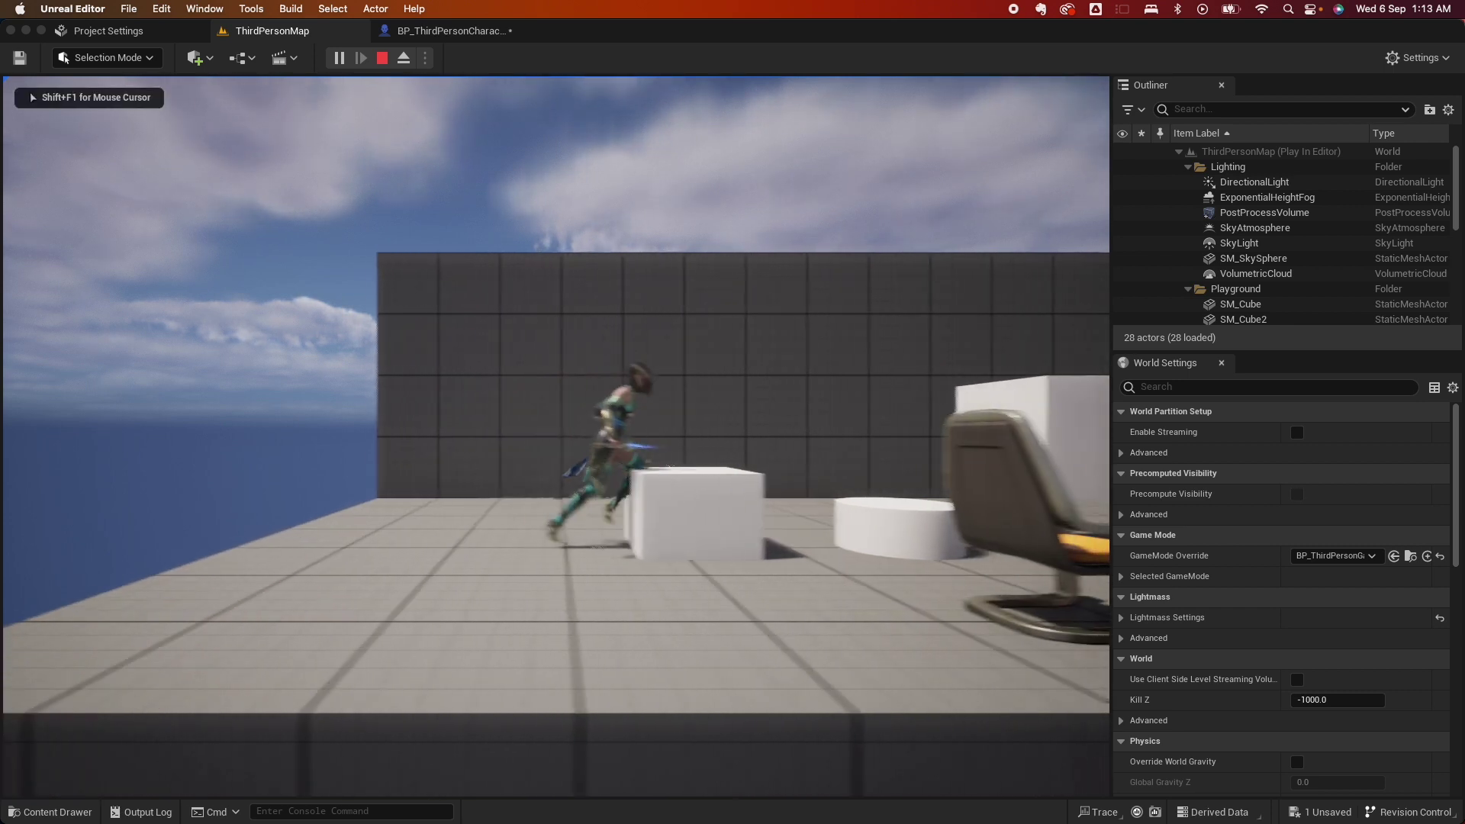
key("a")
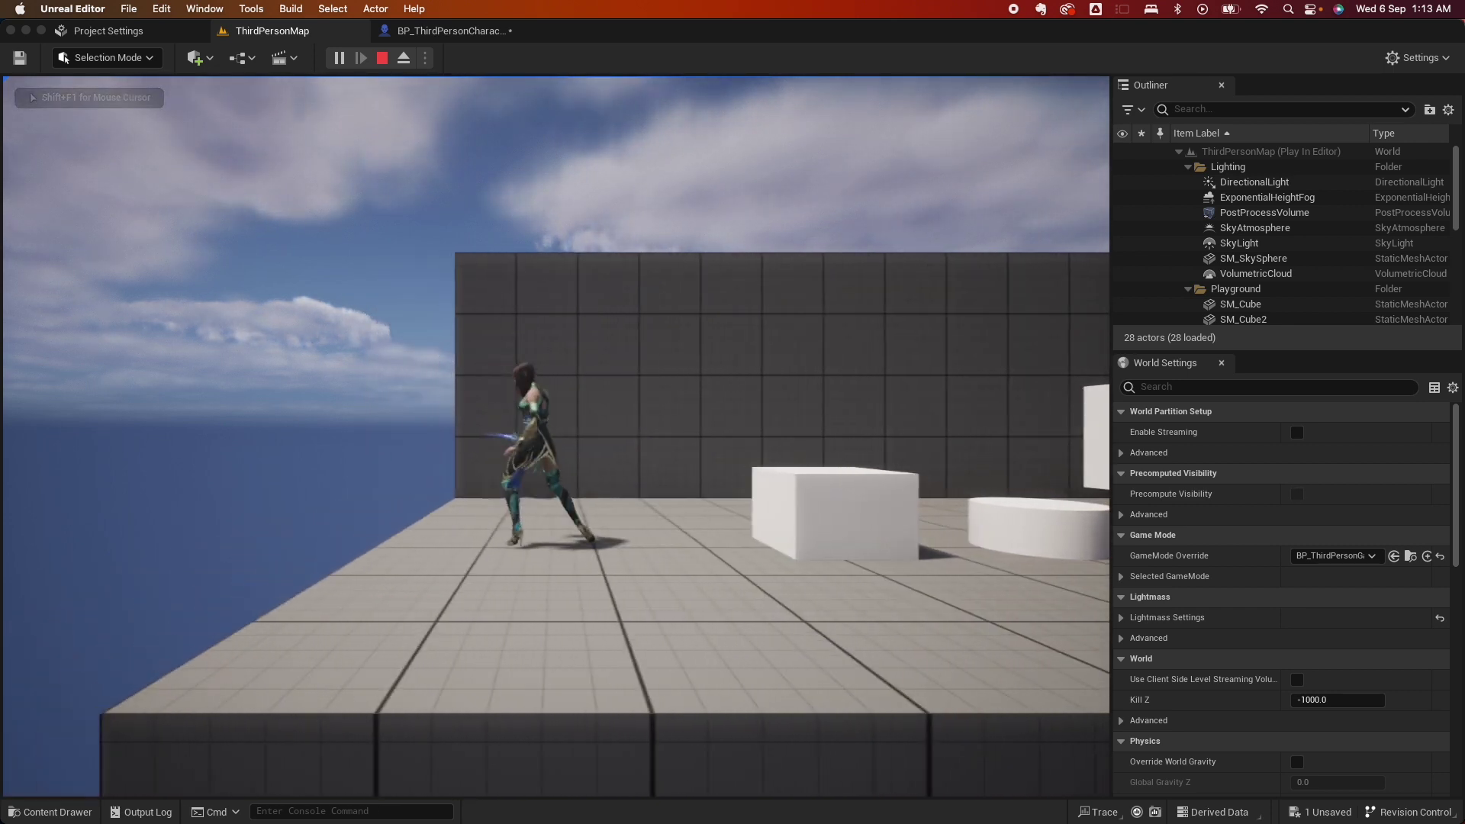
key("d")
key("a")
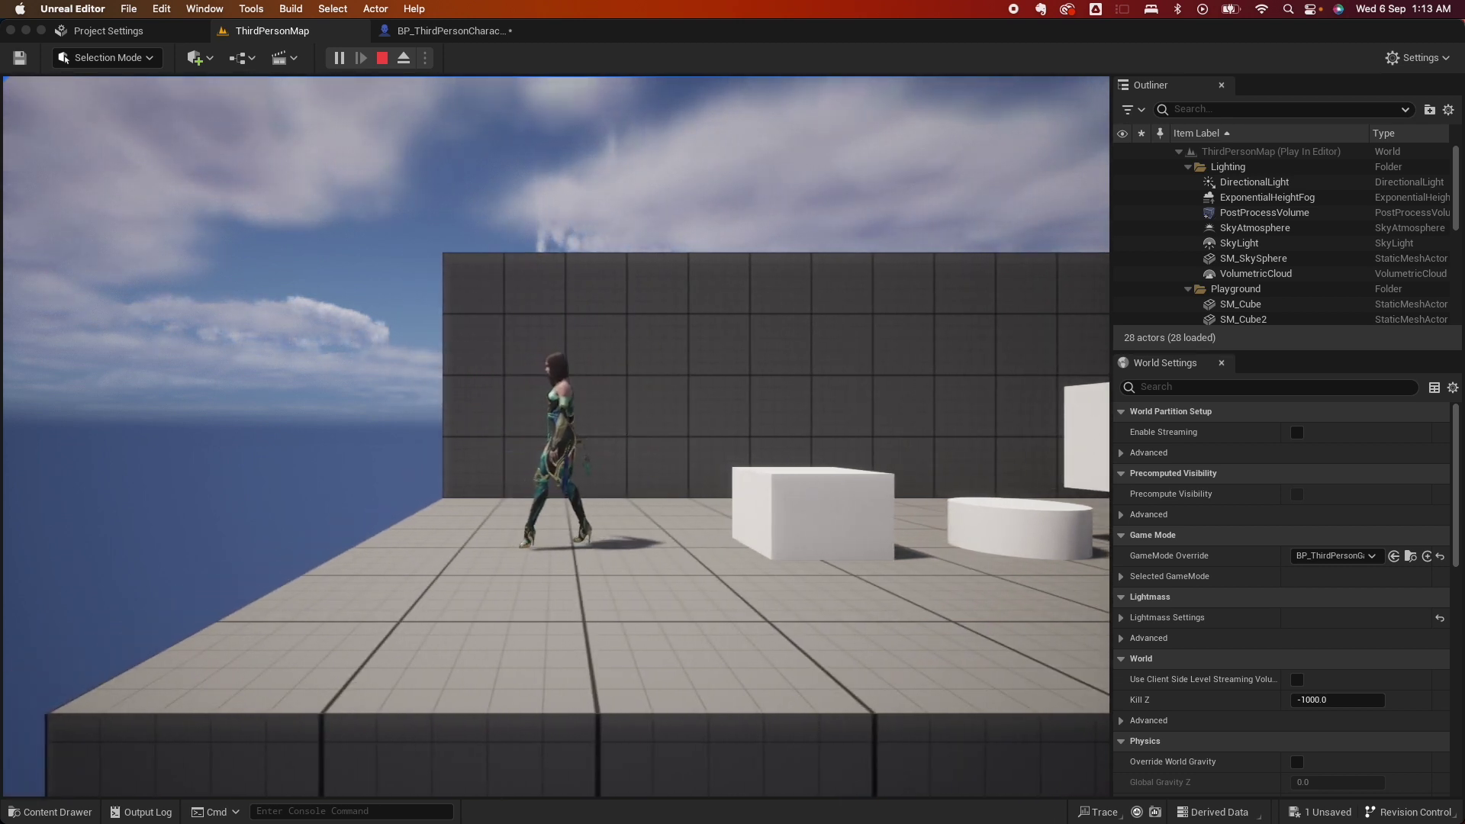
key("d")
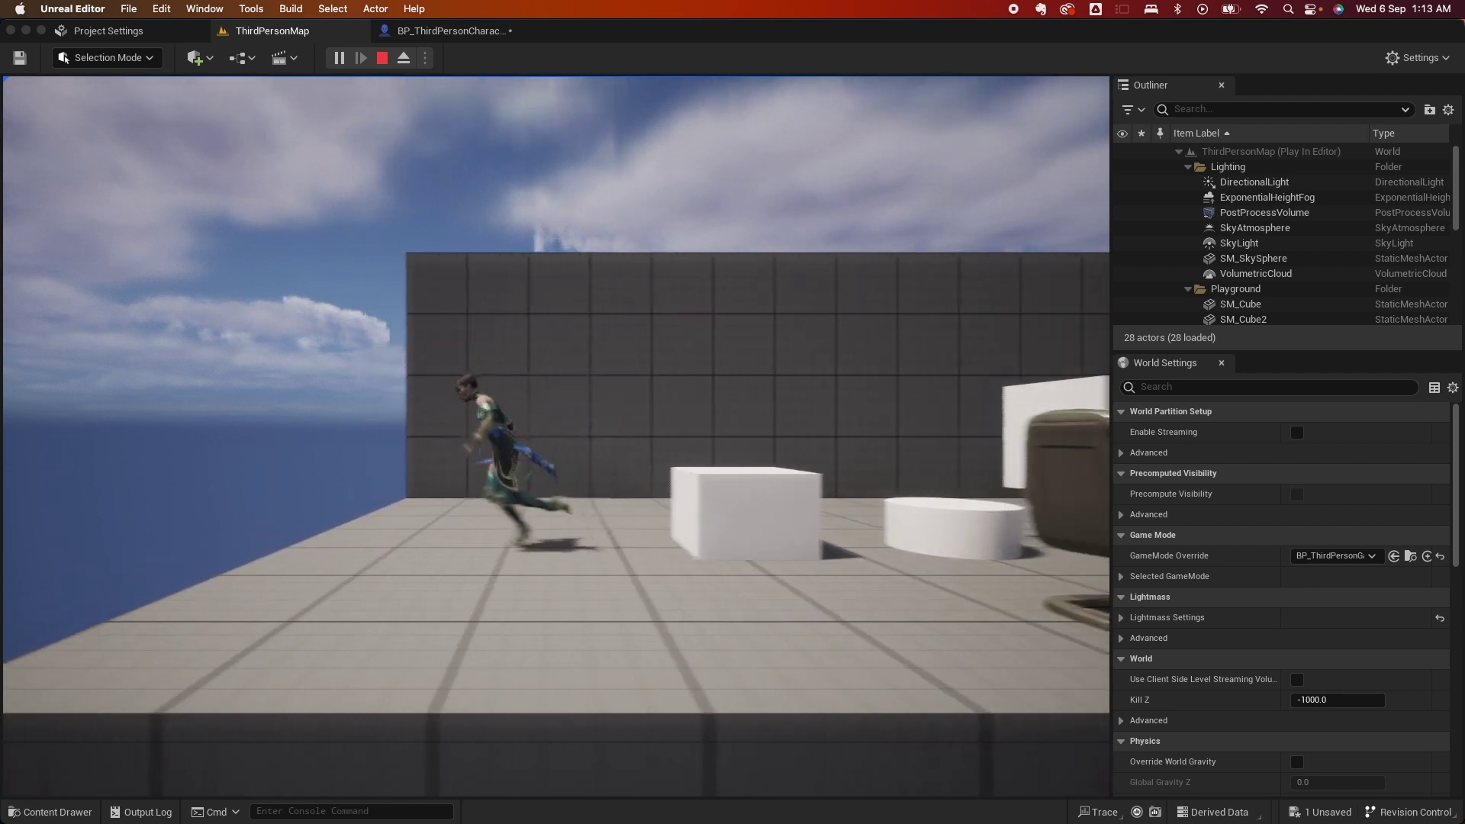
key("space")
key("d")
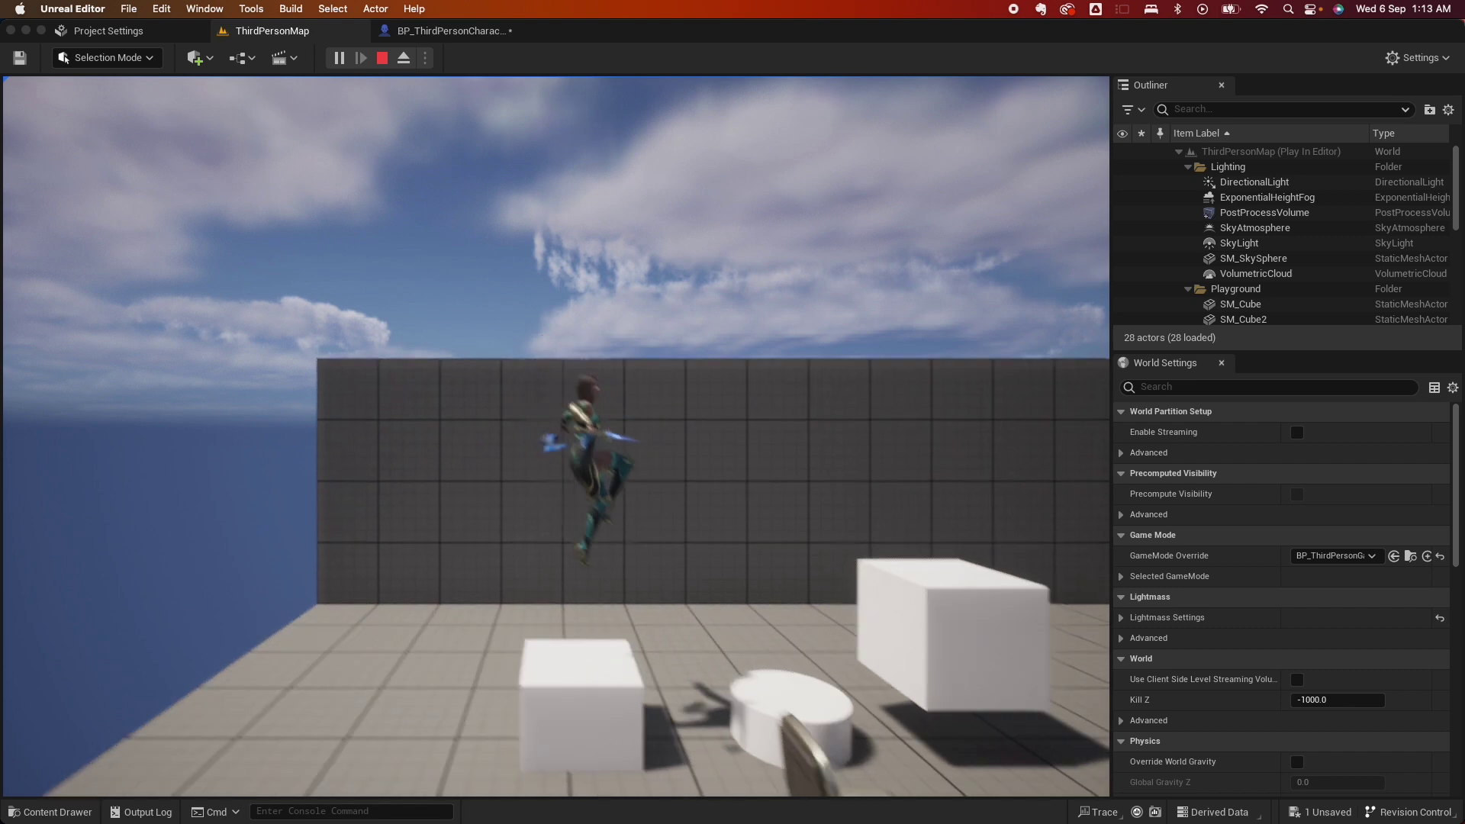
key("space")
key("space")
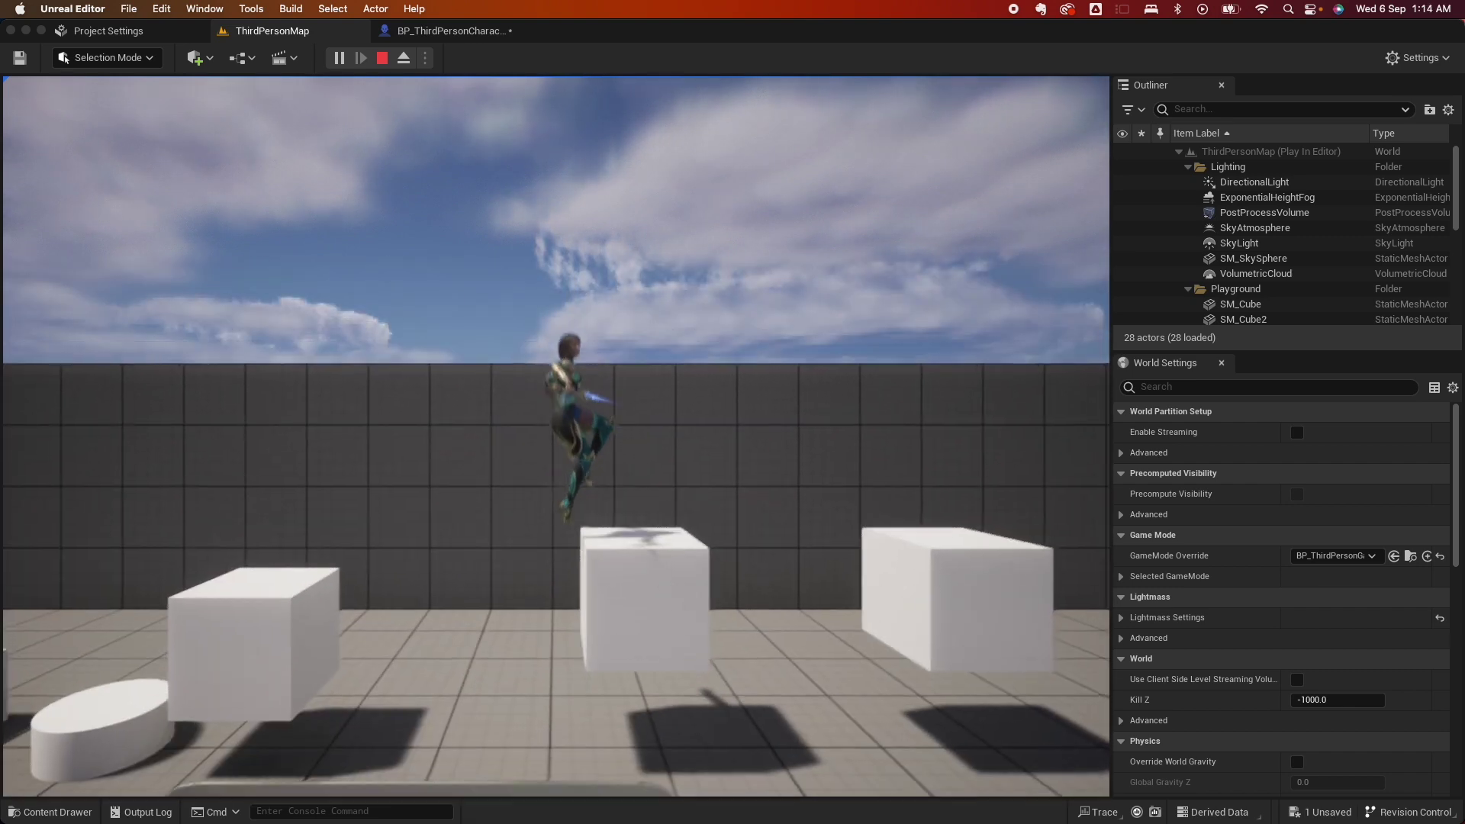
key("space")
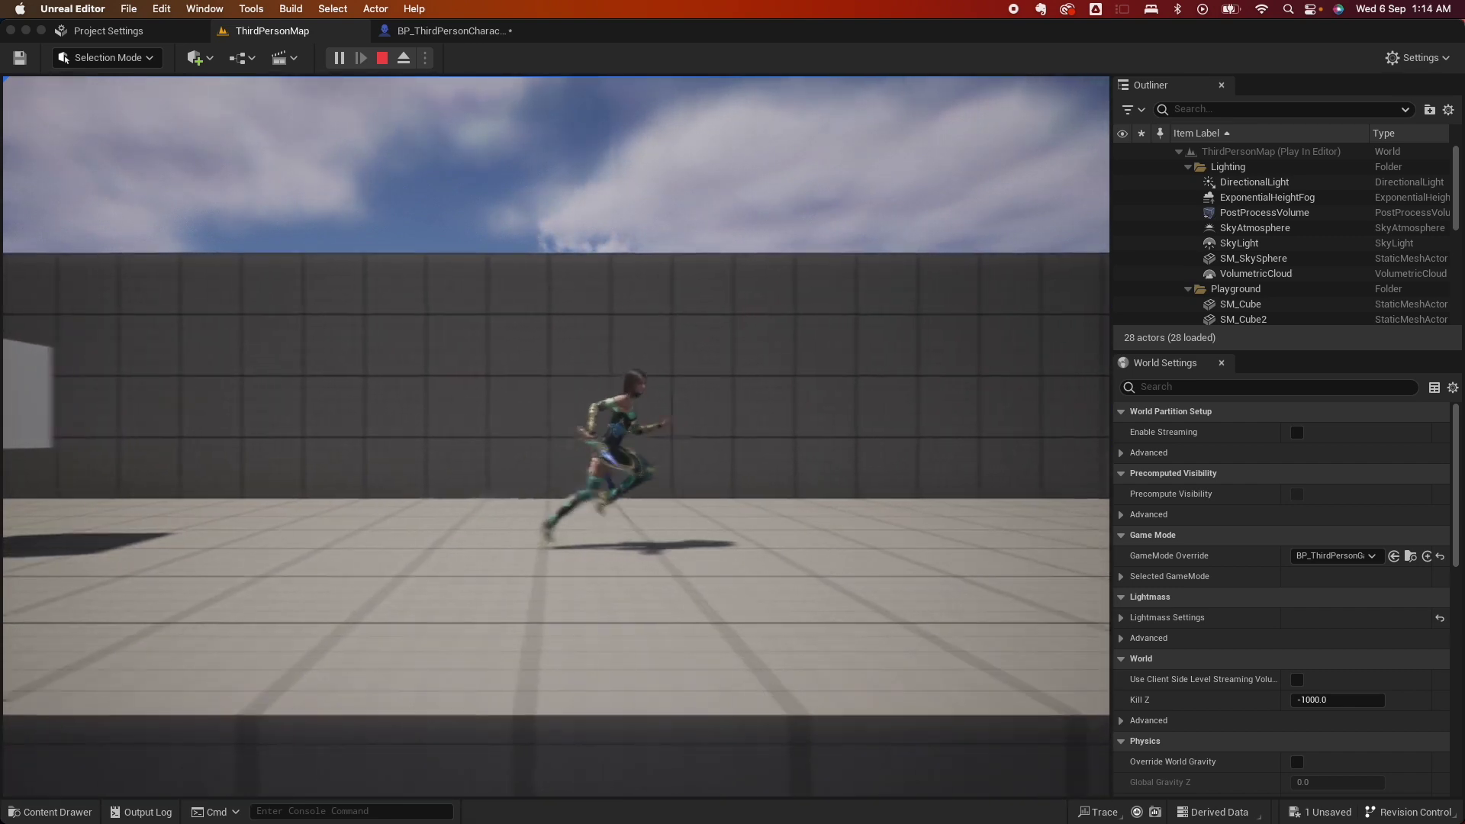
key("s")
key("a")
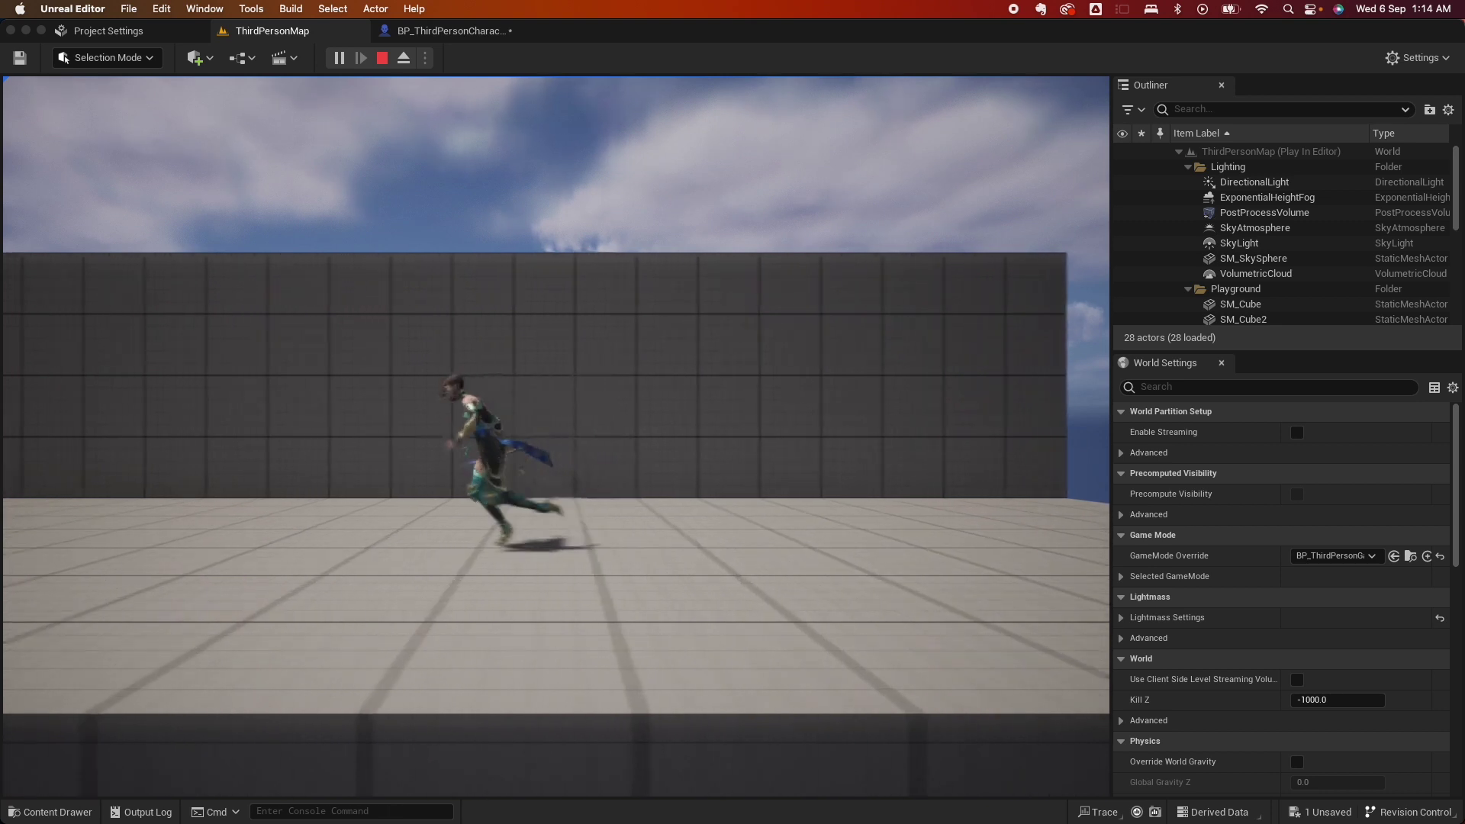
key("d")
key("s")
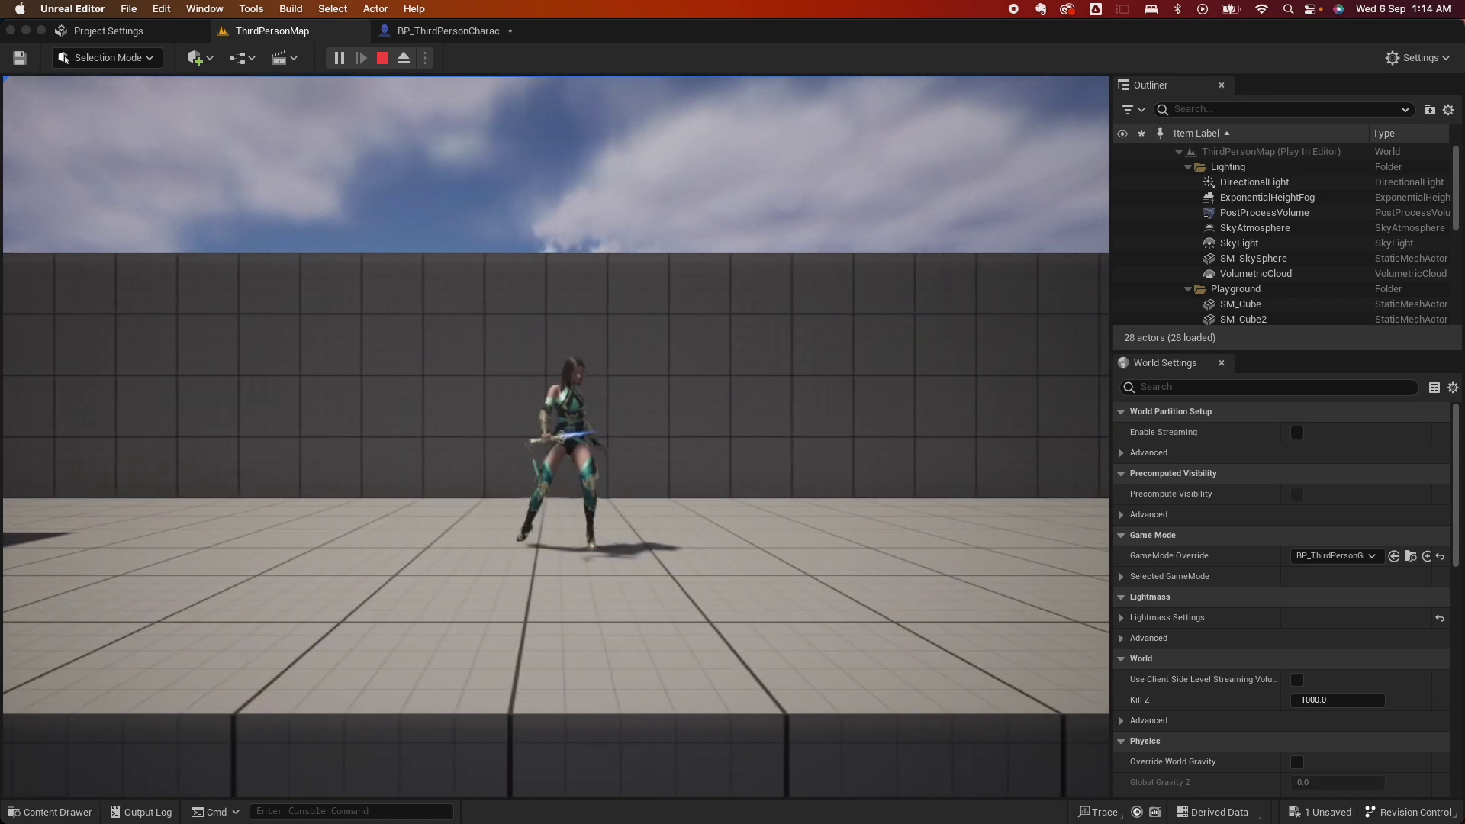
End play, check the Paragon items in the Epic Games Launcher, then return to the AO_Idle_Blendspace editor.
key("Escape")
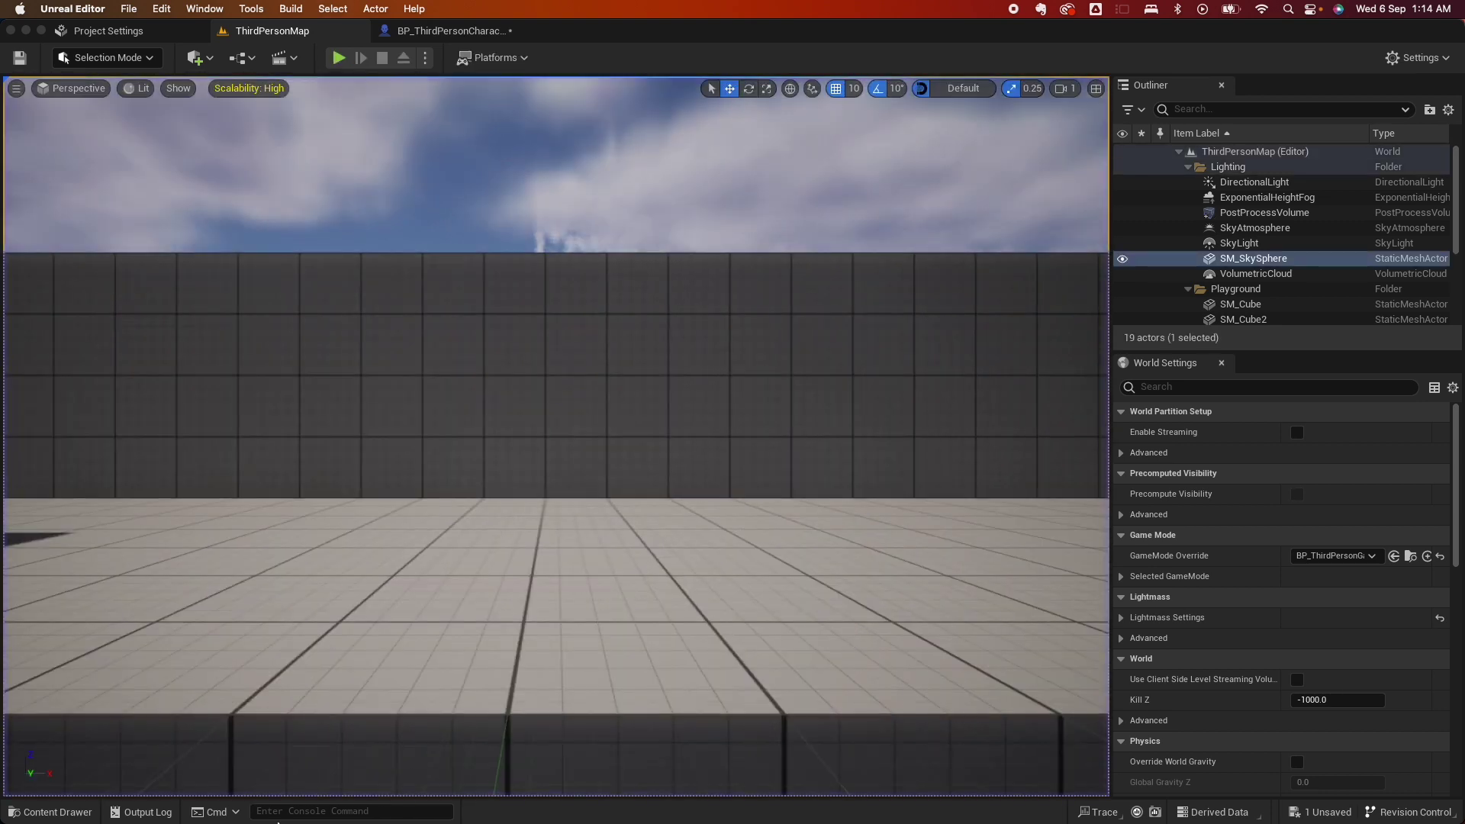
key("ctrl+Up")
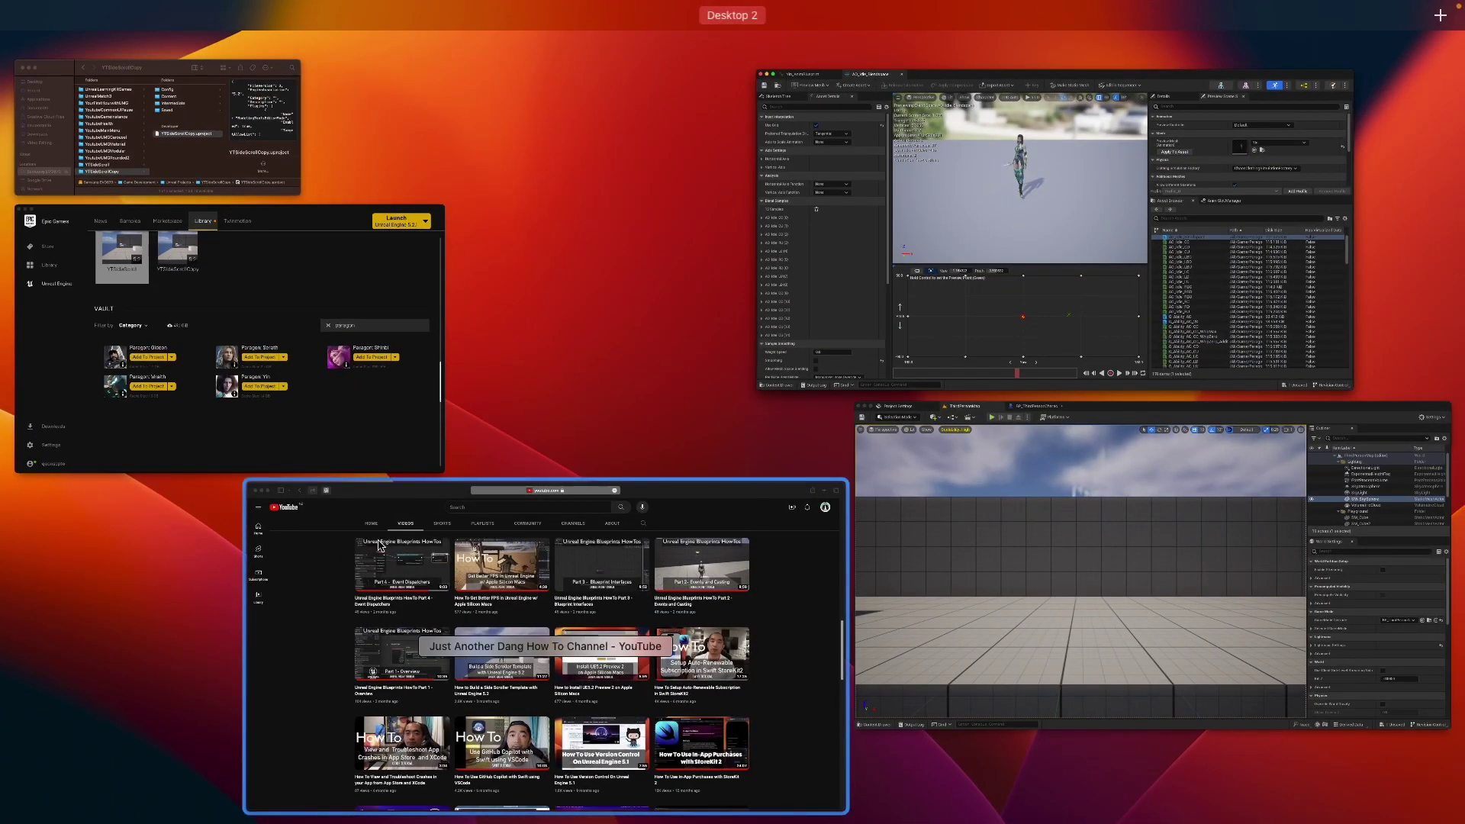
left_click(385, 432)
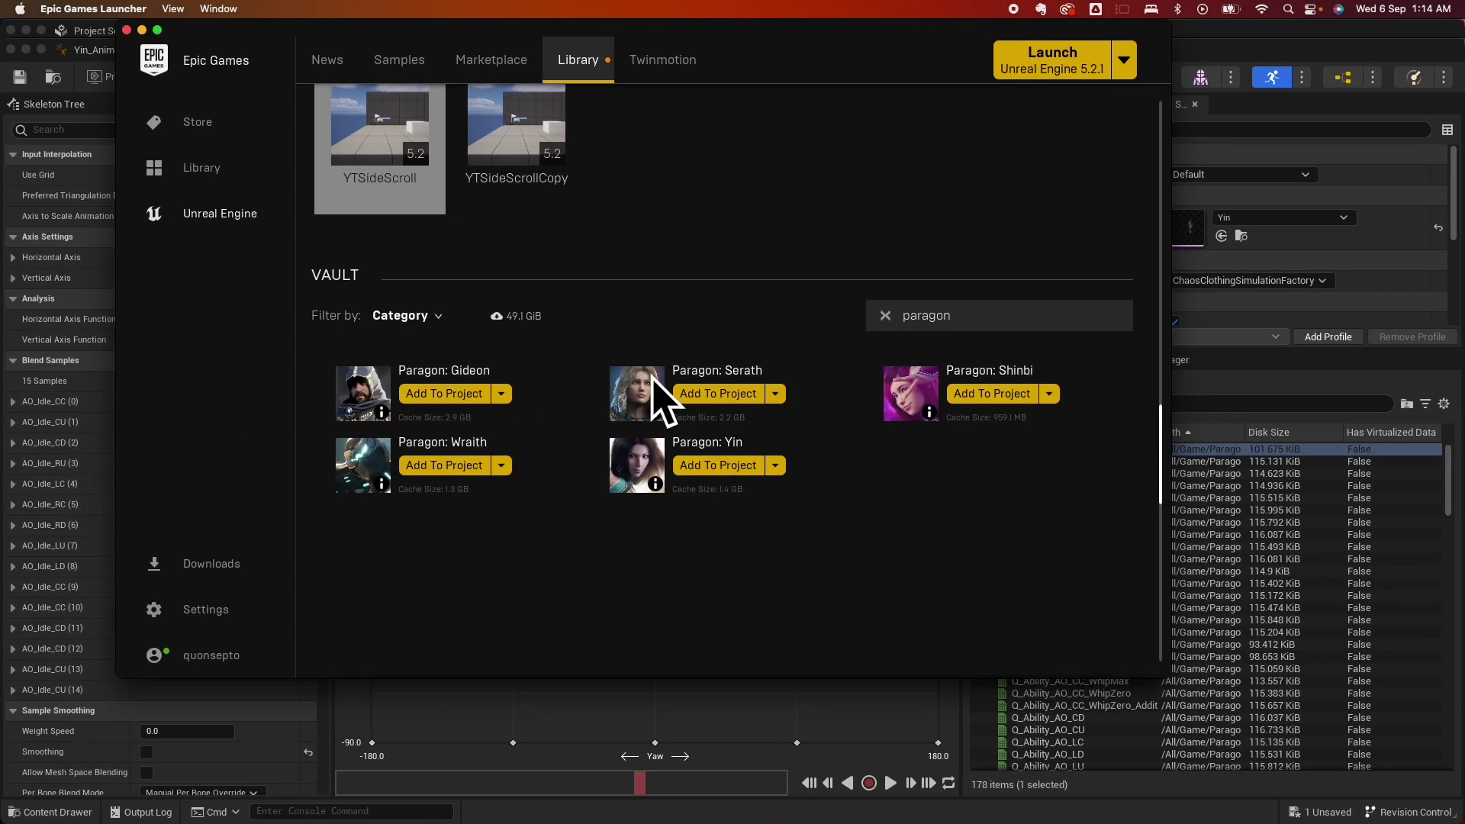
key("ctrl+Up")
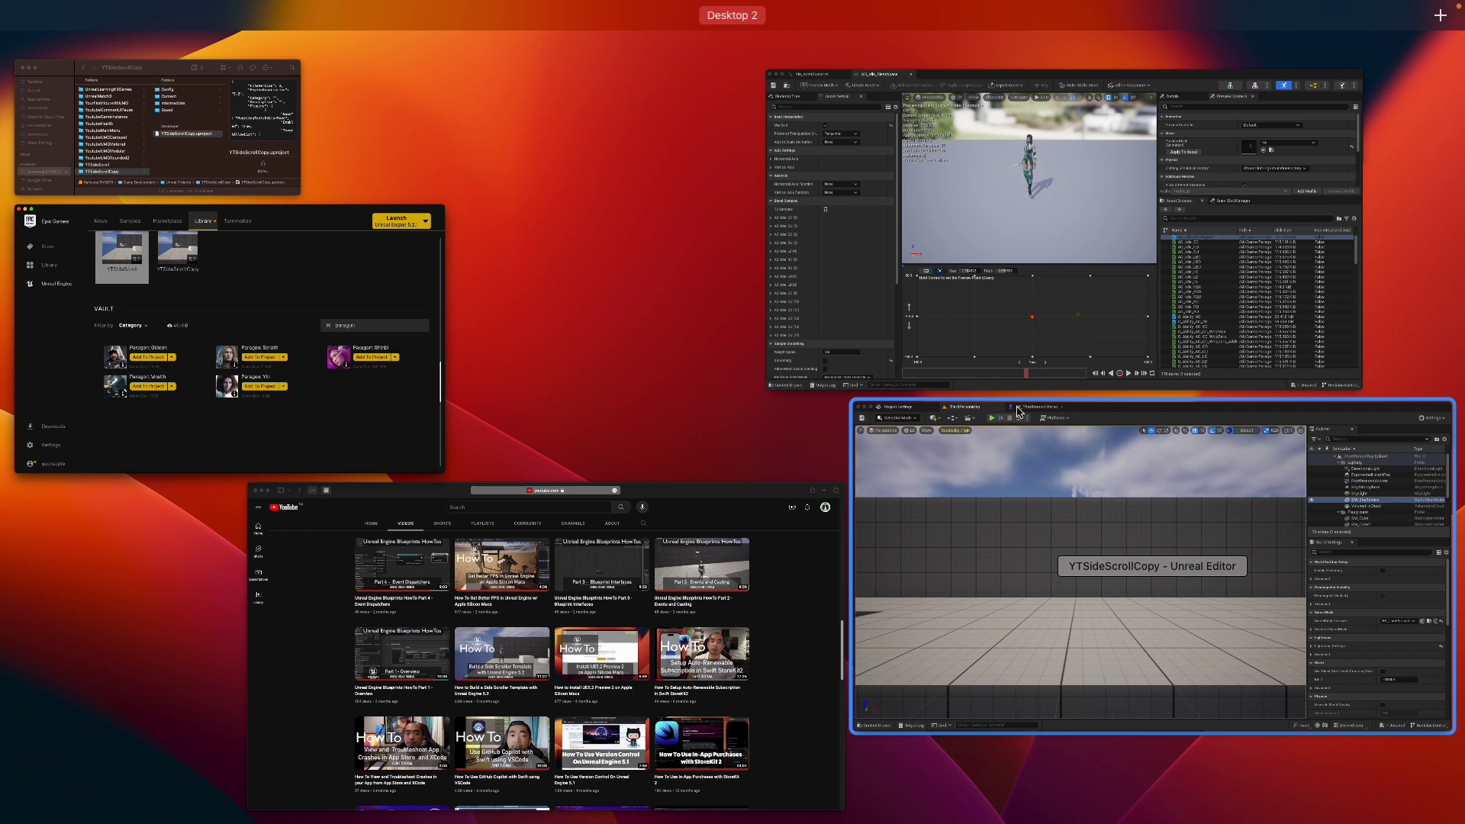
left_click(839, 343)
mouse_move(654, 645)
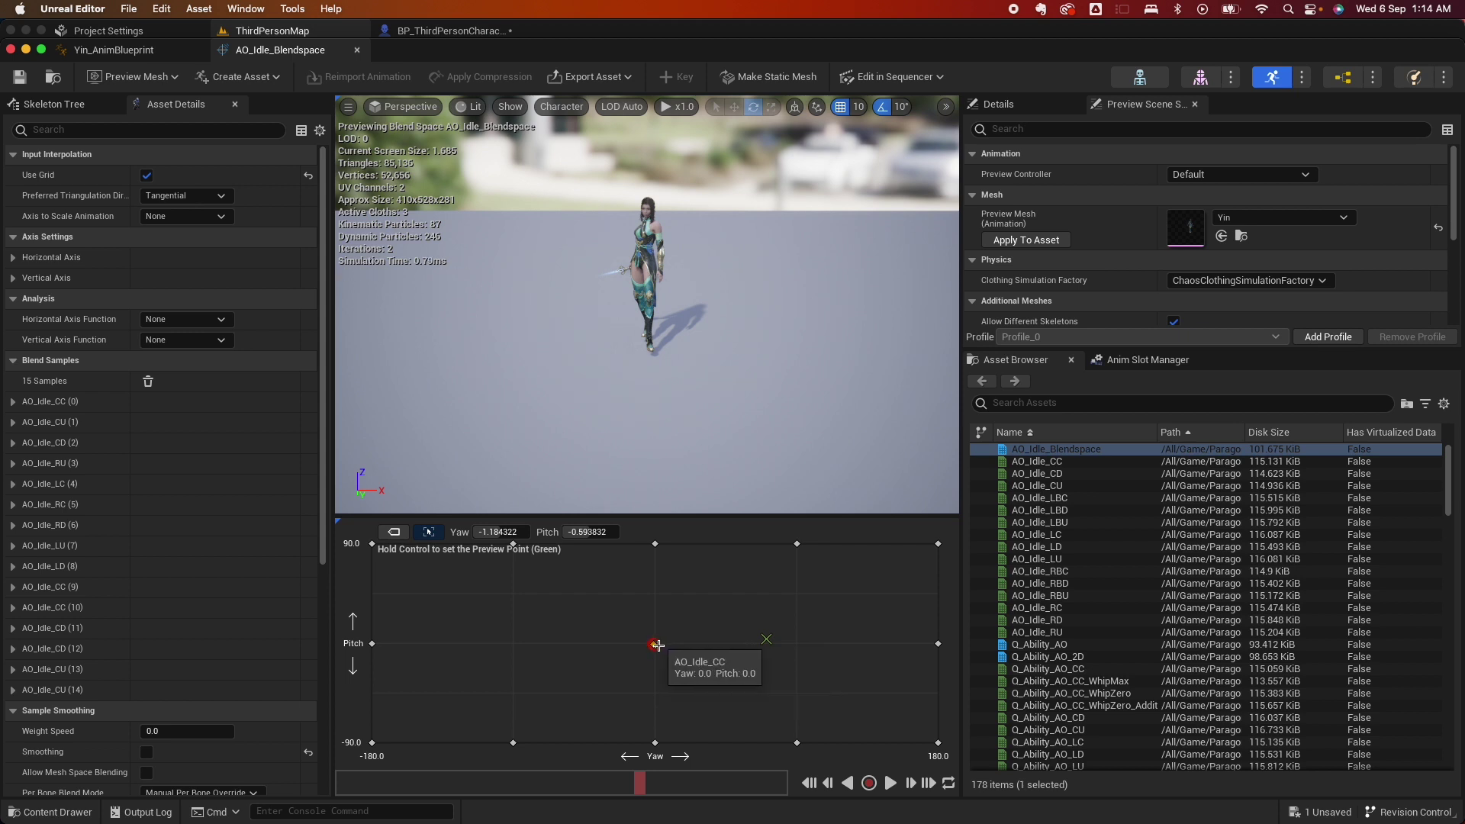
Nudge AO_Idle_LC to Yaw -4.09, Pitch 0.097, just left of AO_Idle_CC.
left_click_drag(650, 645, 649, 645)
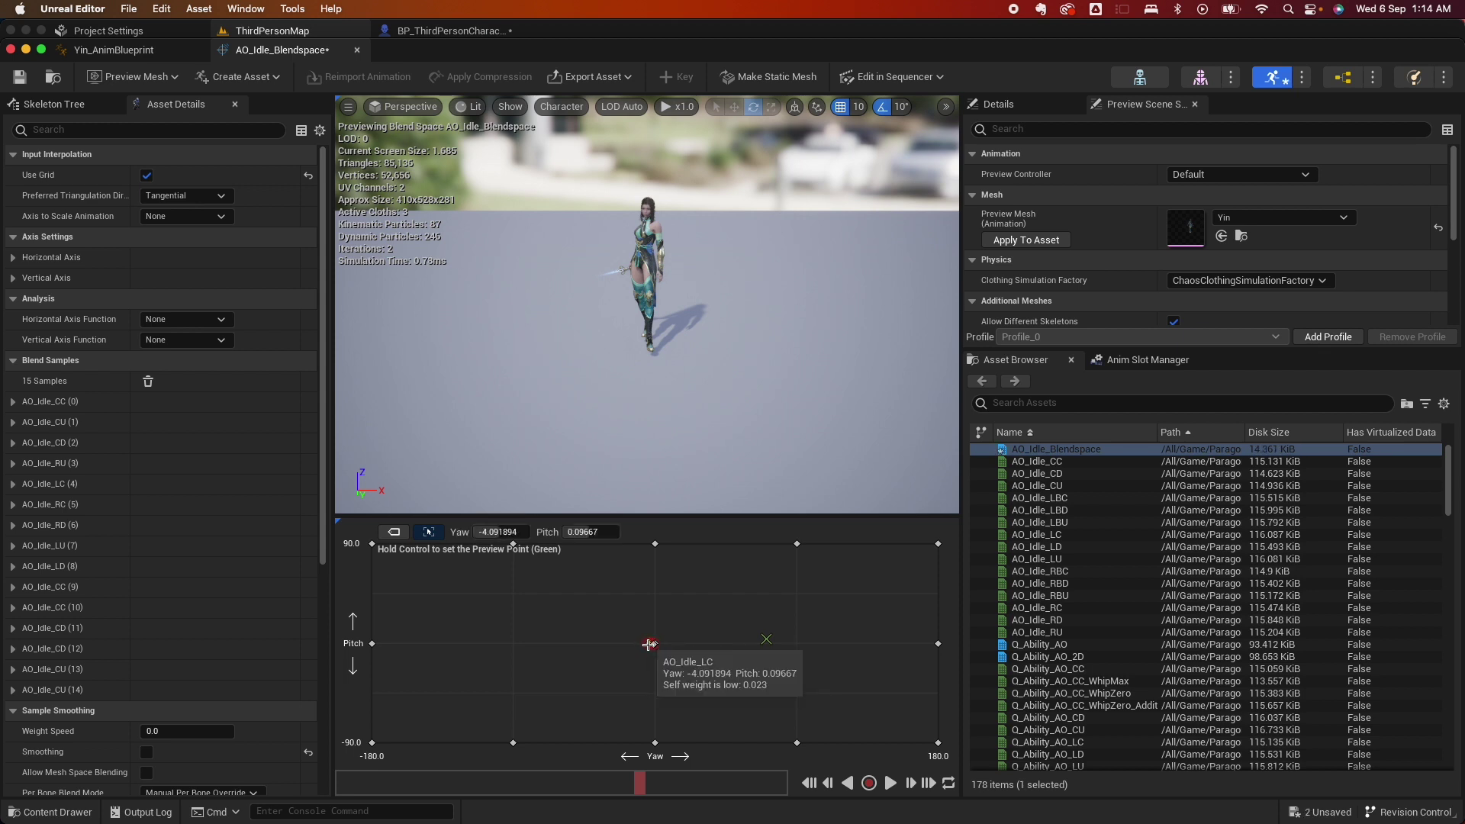
left_click(309, 30)
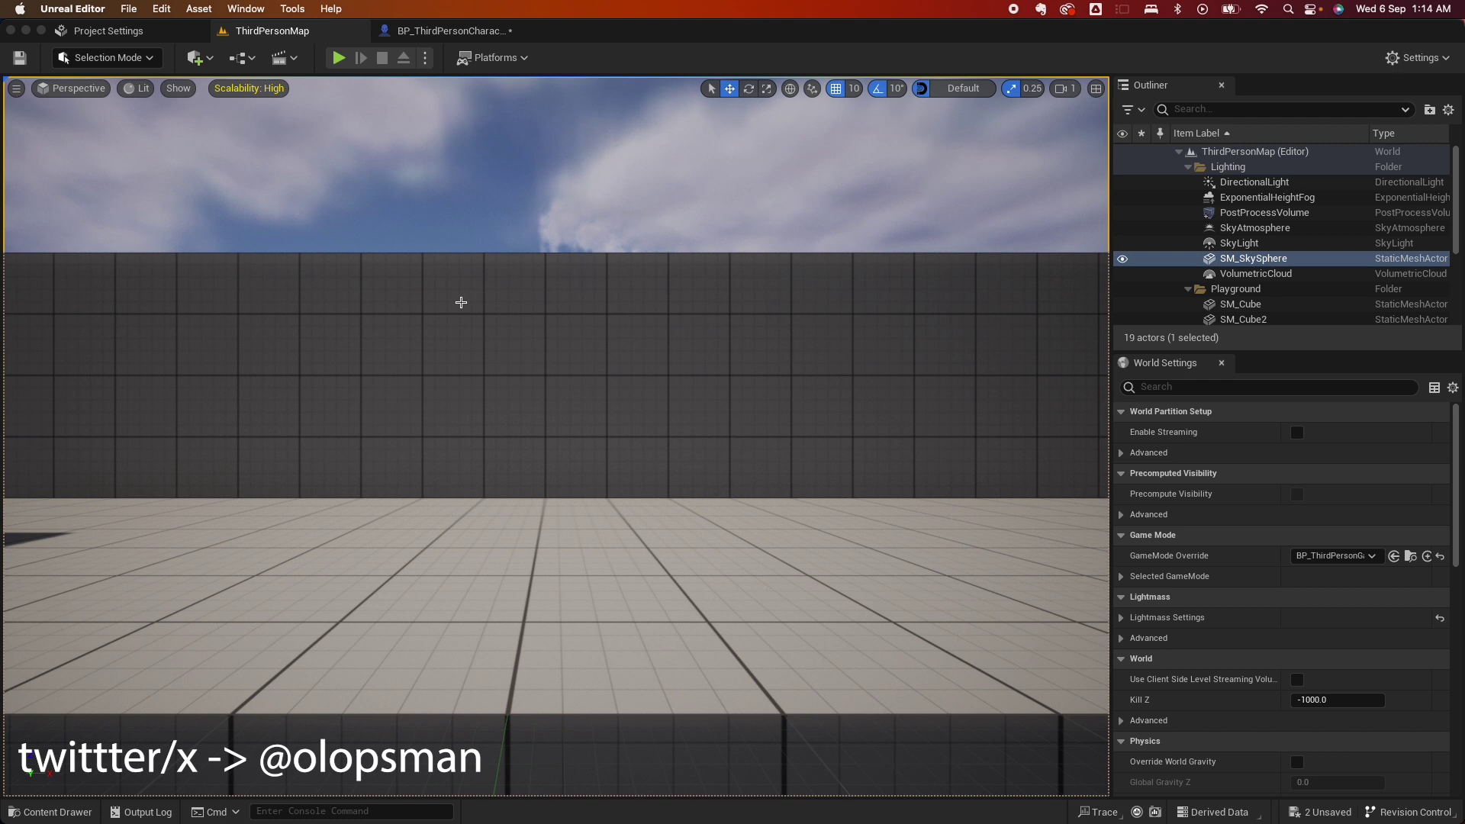